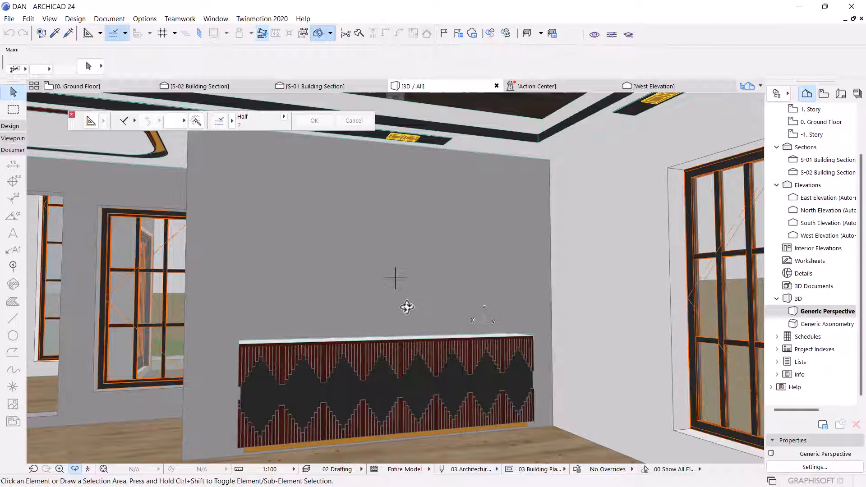
Step: Inspect the bare wall above the cabinet in 3D, and open the Ground Floor plan
scroll(407, 308, "up", 2)
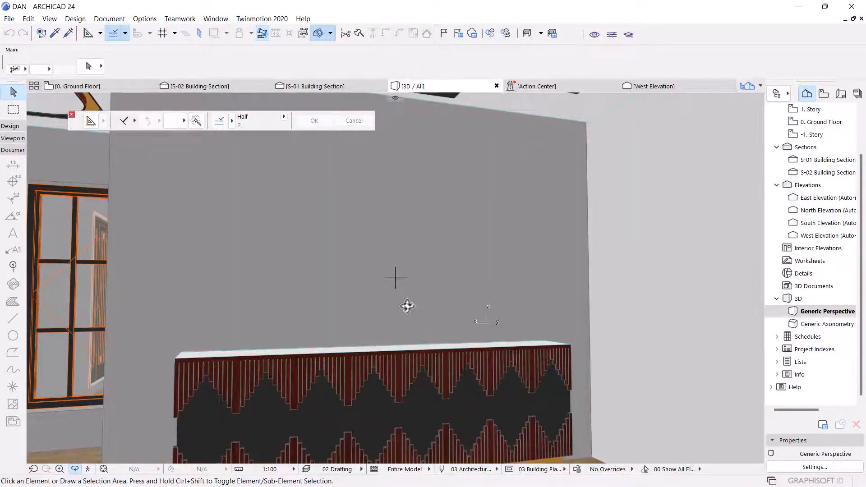
scroll(431, 280, "down", 3)
left_click_drag(407, 233, 273, 244)
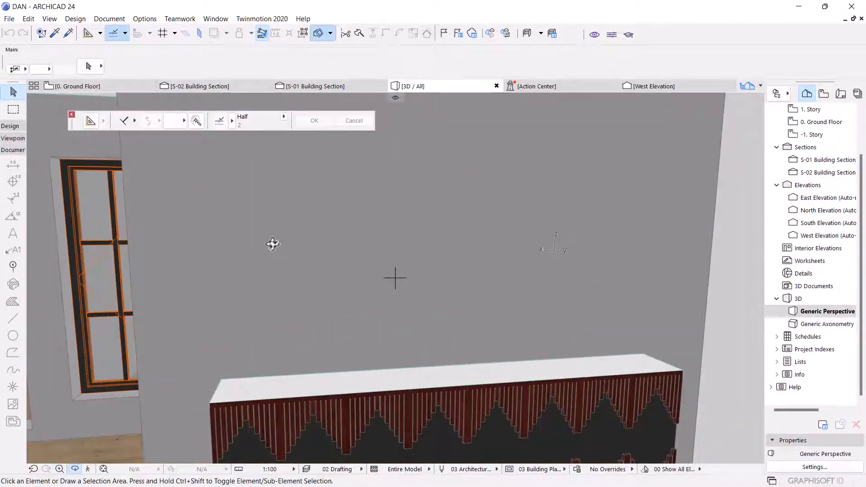
left_click(106, 87)
double_click(330, 287)
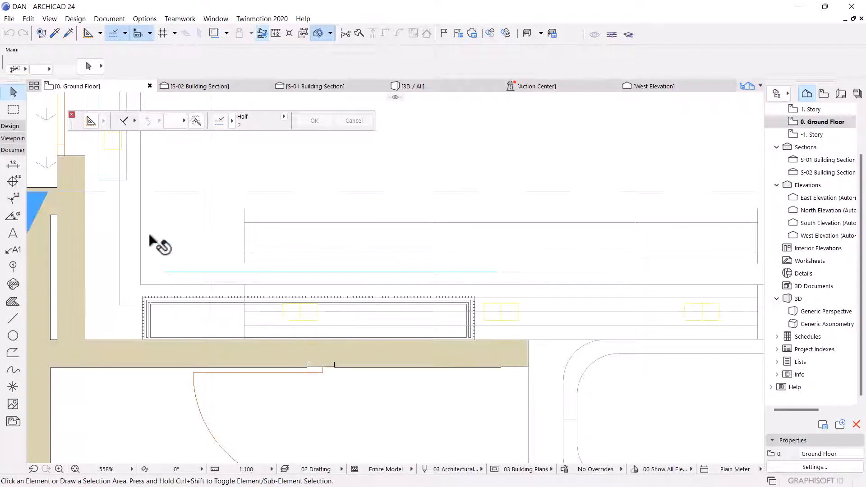
Step: Draw a 300 mm wall perpendicular to the thick wall from its end corner at the cabinet side, with the reference line on the outside face
left_click(12, 128)
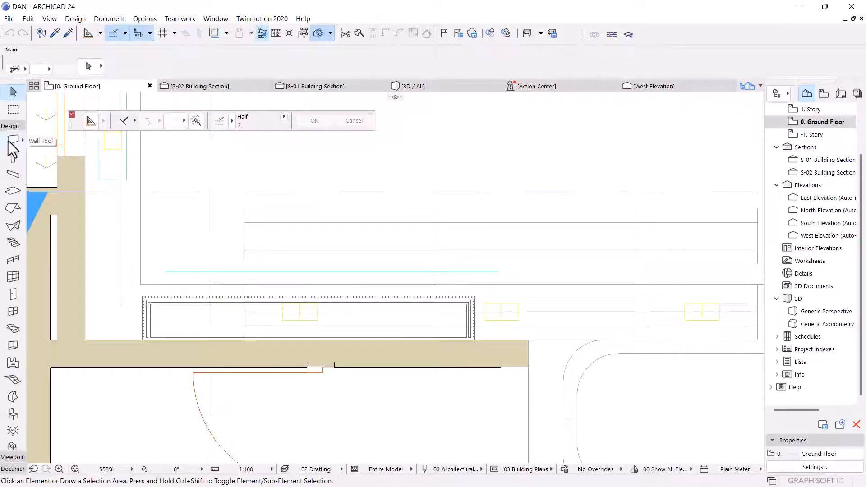
left_click(13, 140)
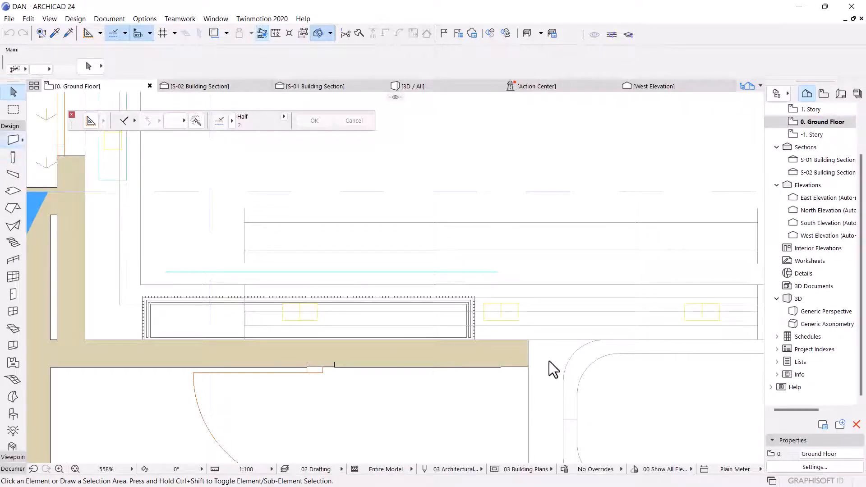
scroll(547, 349, "up", 2)
scroll(547, 348, "up", 3)
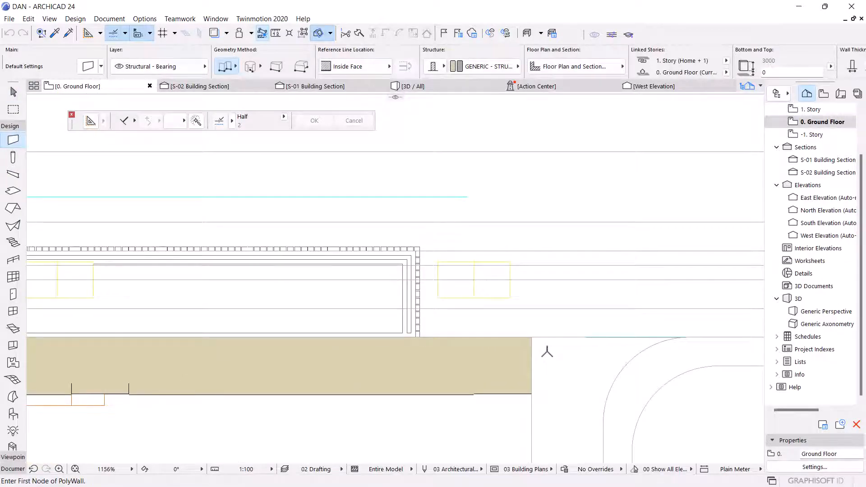
scroll(547, 352, "up", 2)
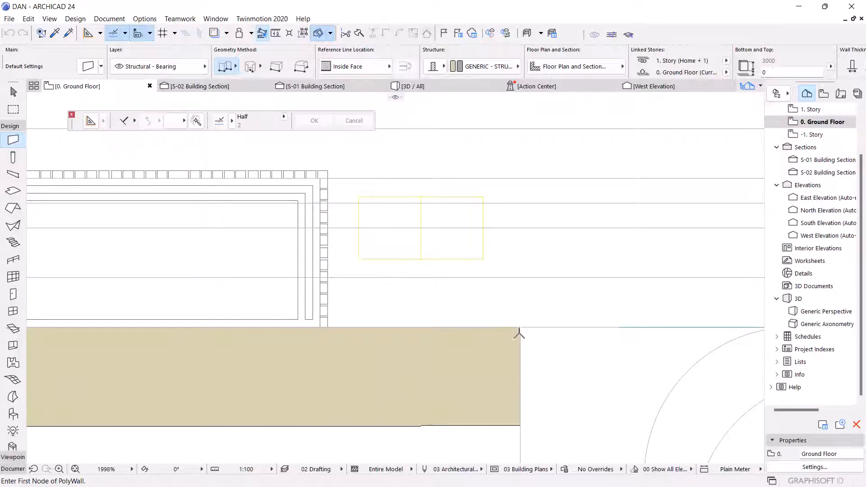
left_click(520, 327)
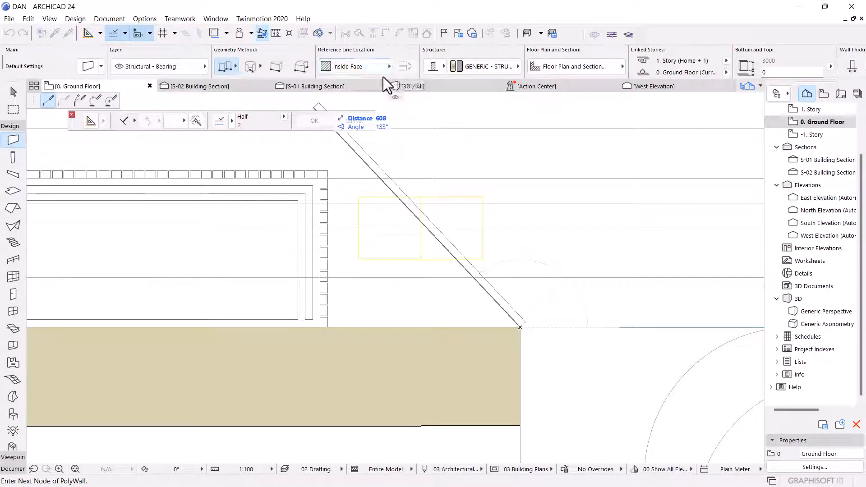
left_click(373, 69)
left_click(424, 65)
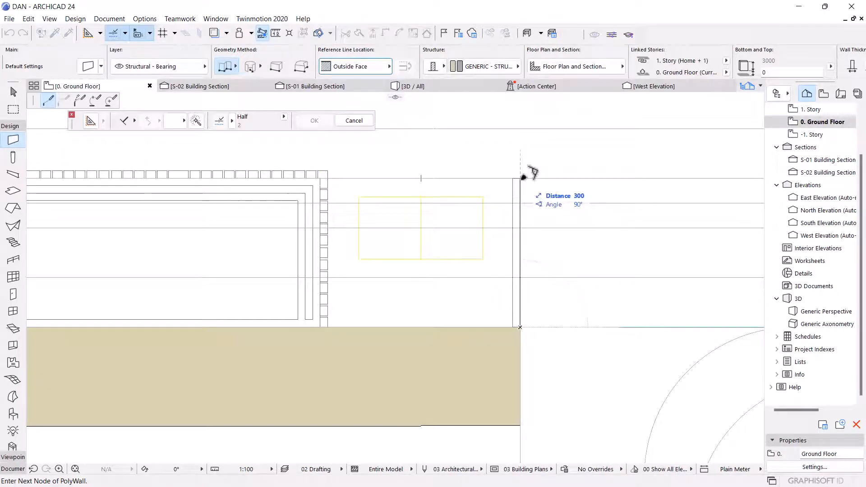
left_click(521, 178)
left_click(520, 179)
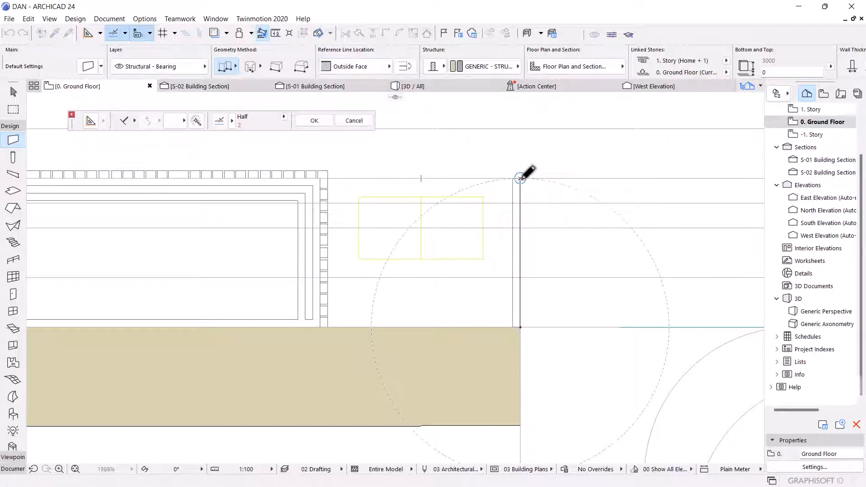
scroll(522, 178, "up", 3)
key("Escape")
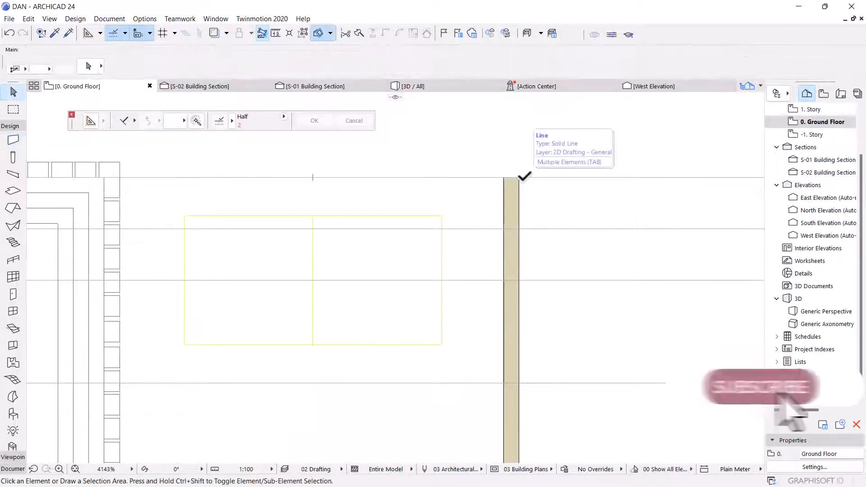
Step: Set the thickness of the new 300 mm wall to 20 mm
left_click(510, 210)
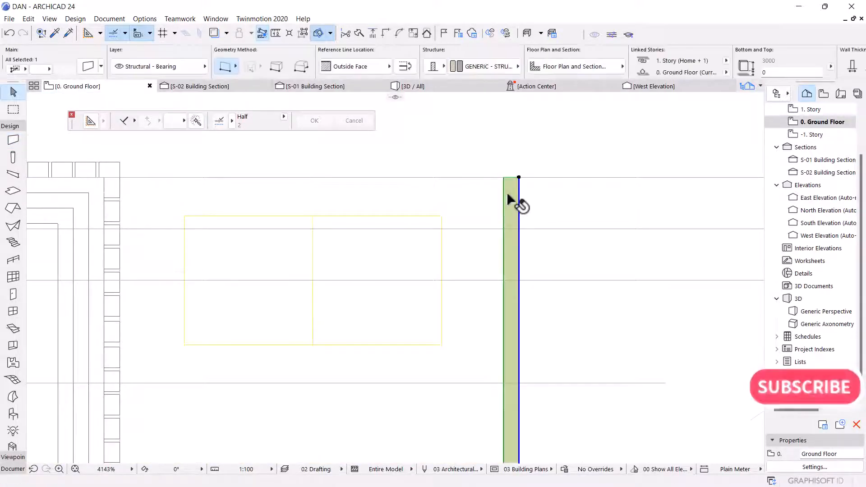
scroll(507, 191, "down", 3)
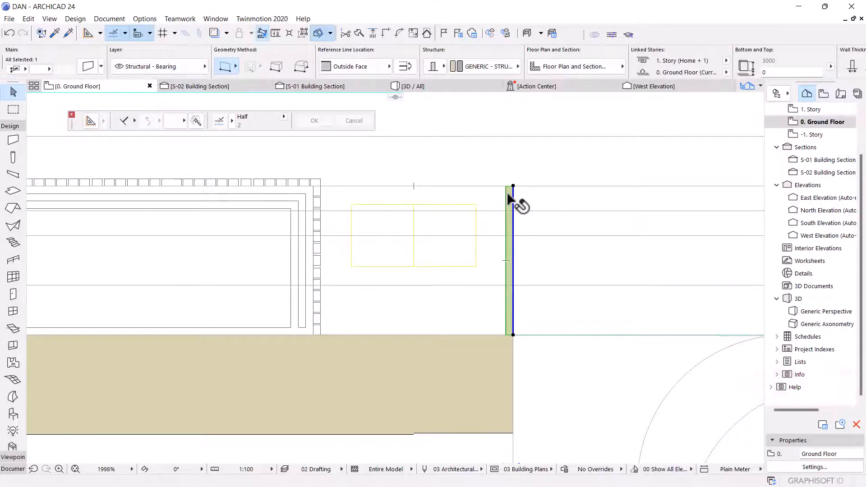
double_click(508, 199)
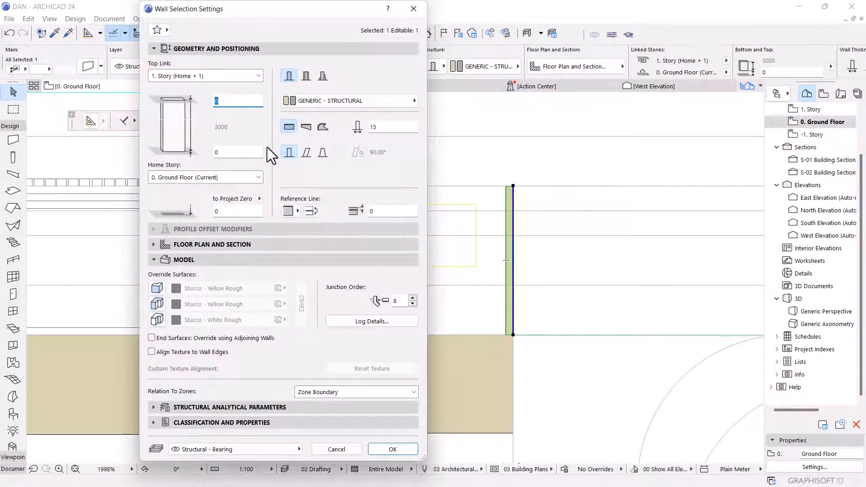
left_click(378, 127)
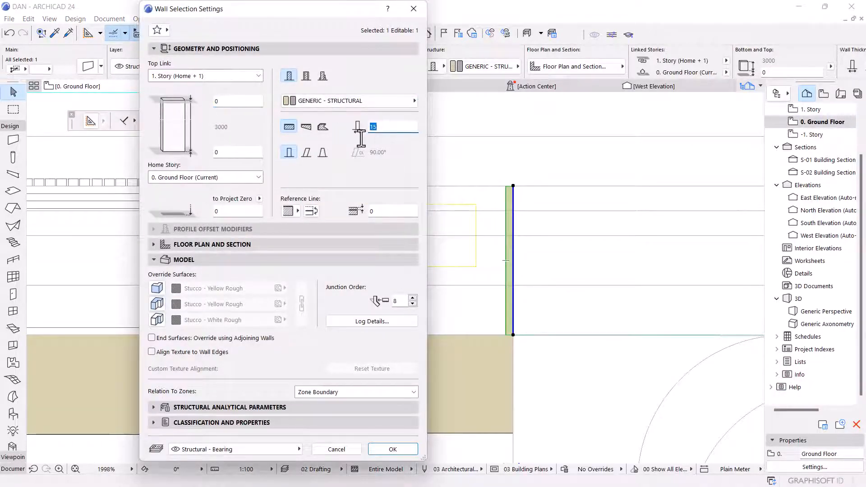
type("20")
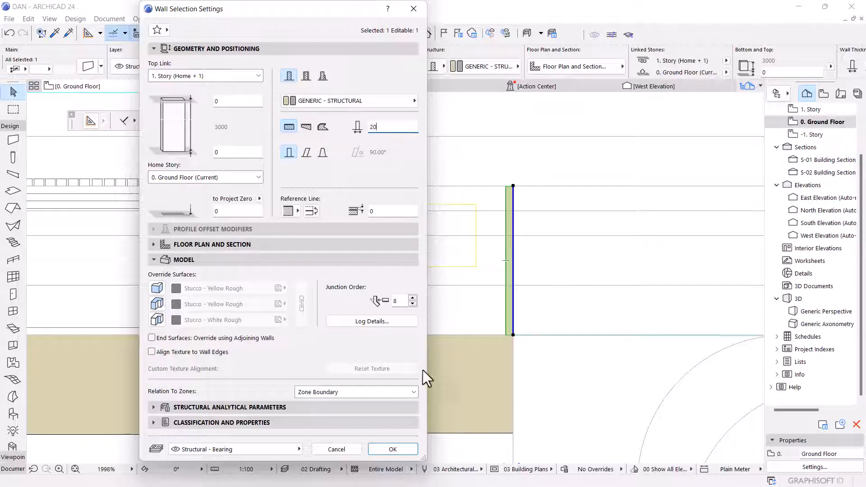
left_click(393, 449)
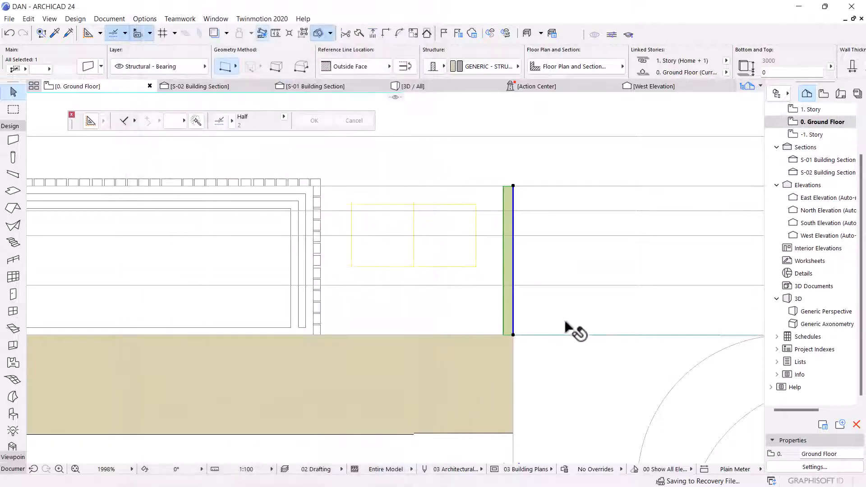
Step: Move the thin wall 200 mm along the thick wall's face toward the cabinet, and deselect it
scroll(518, 340, "up", 4)
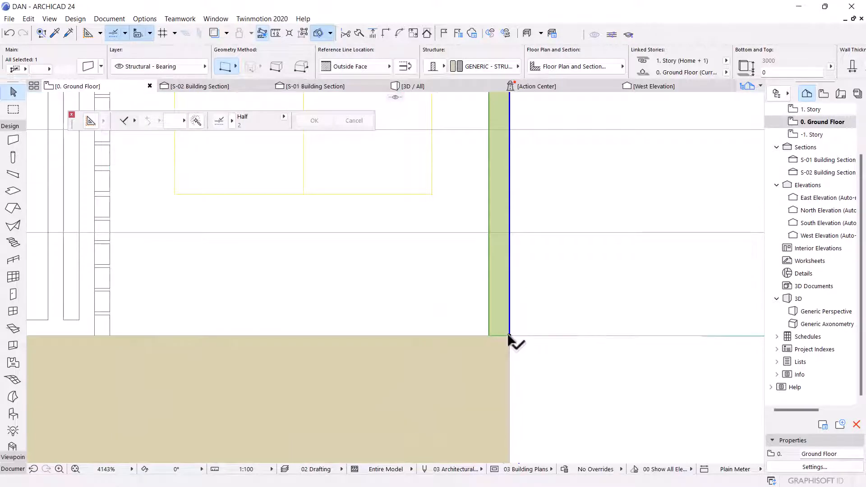
left_click(509, 335)
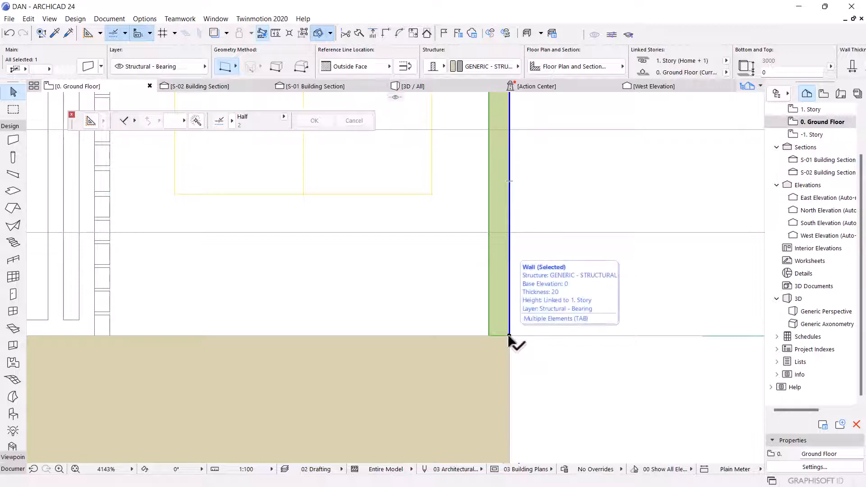
left_click(509, 335)
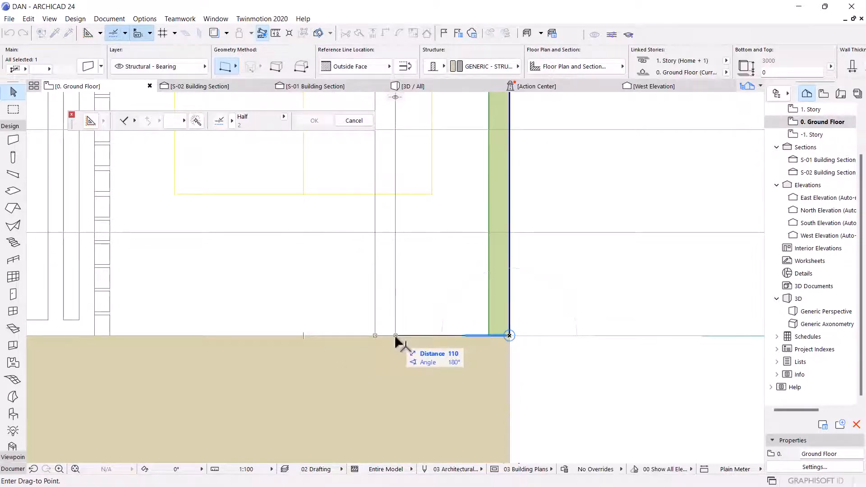
type("110")
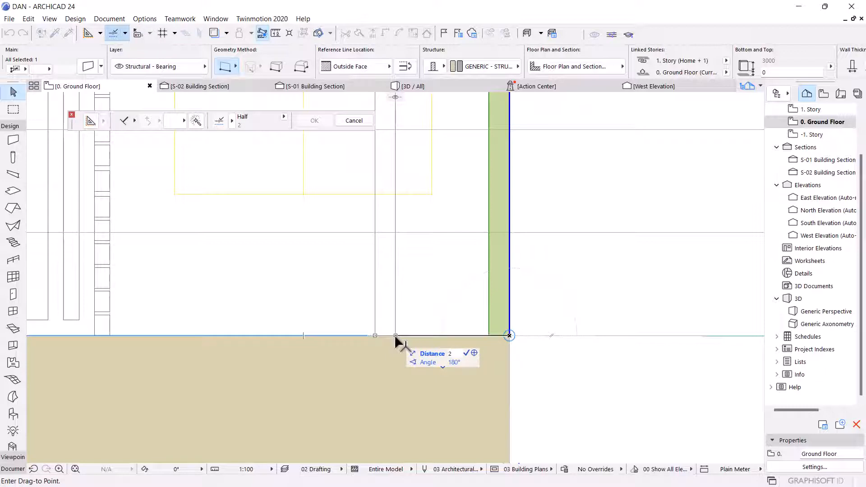
key("Return")
scroll(338, 322, "down", 5)
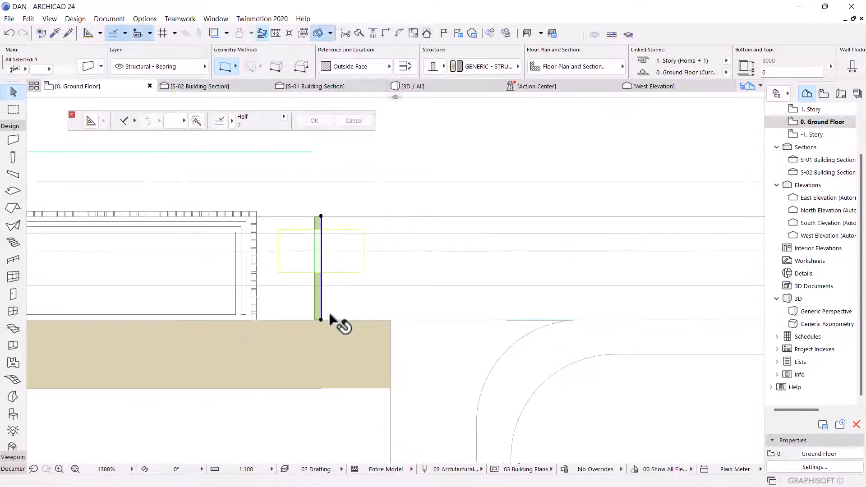
left_click(334, 300)
scroll(332, 321, "down", 1)
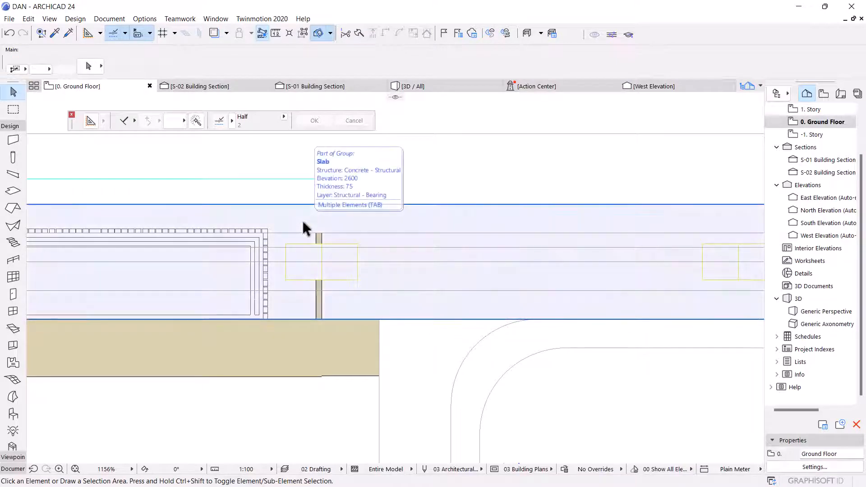
Step: Draw a 450 by 300 mm rectangular slab from the thin wall's outer base corner toward the cabinet
left_click(13, 190)
scroll(323, 324, "up", 4)
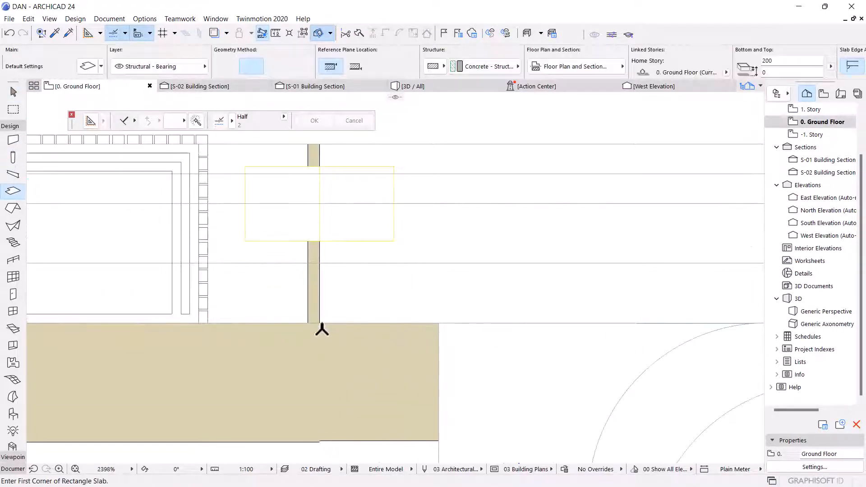
left_click(321, 318)
scroll(383, 296, "down", 3)
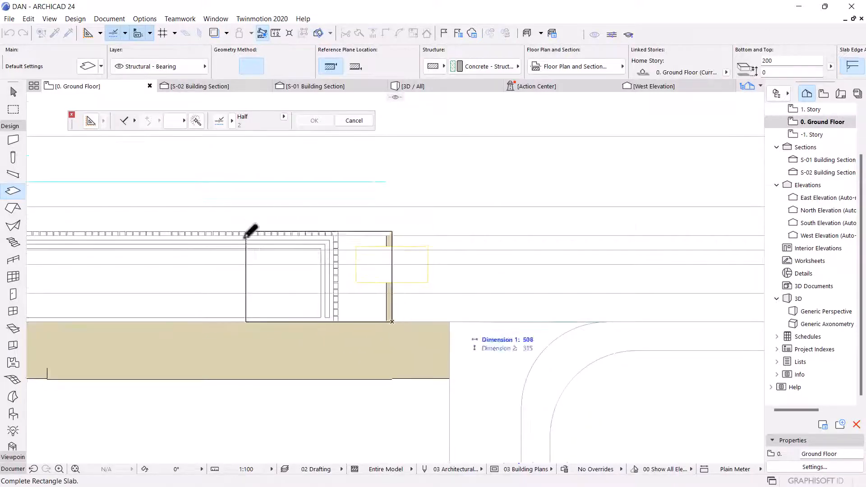
scroll(327, 242, "up", 3)
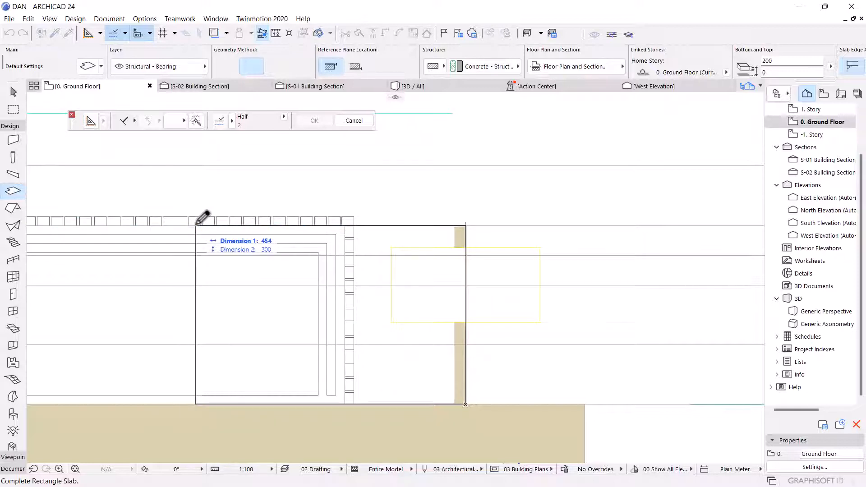
type("45")
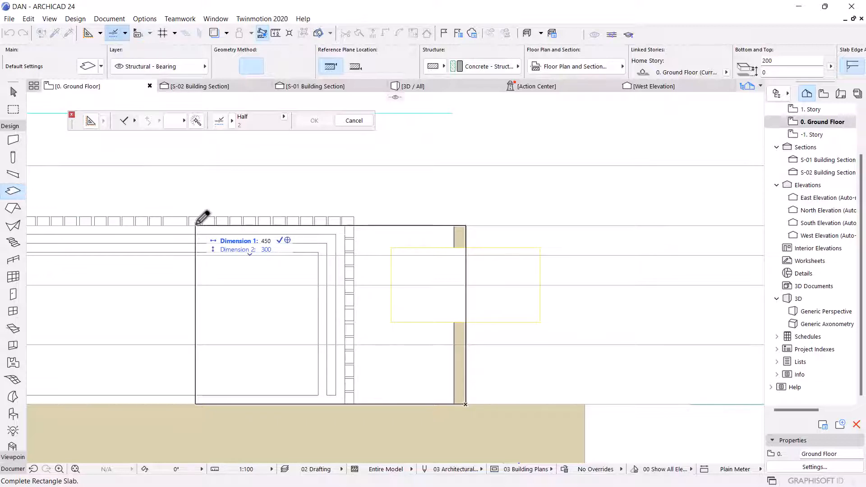
key("Tab")
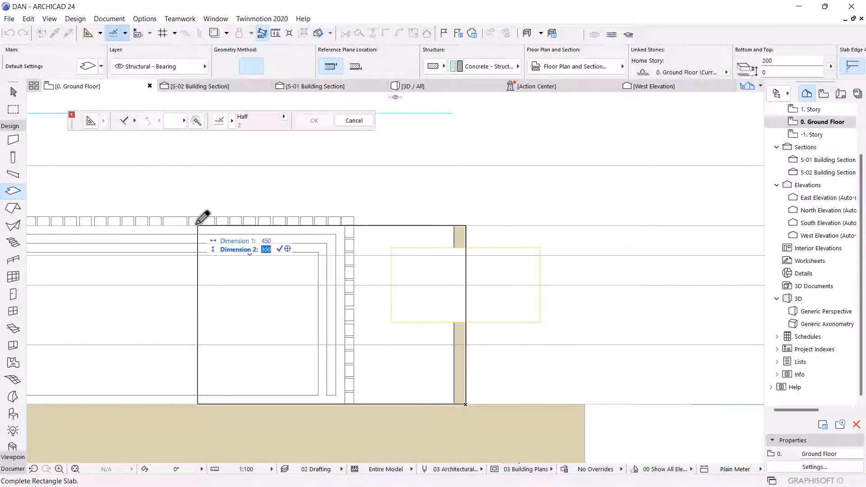
type("300")
key("Return")
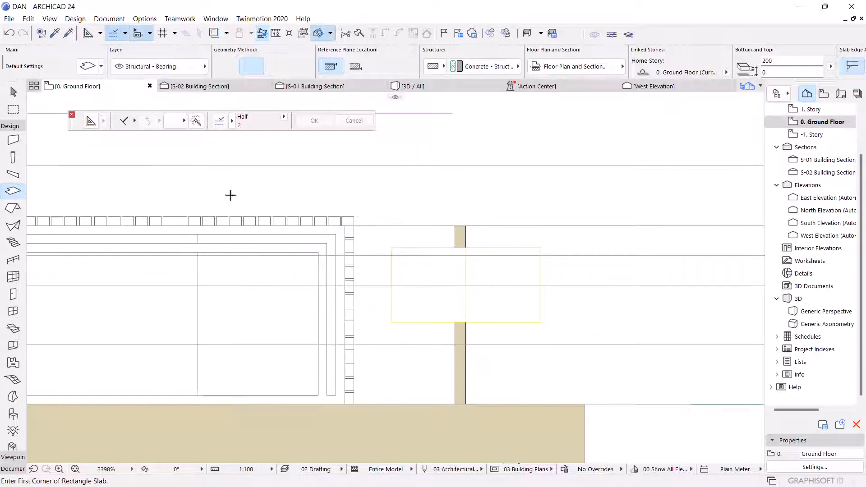
key("Escape")
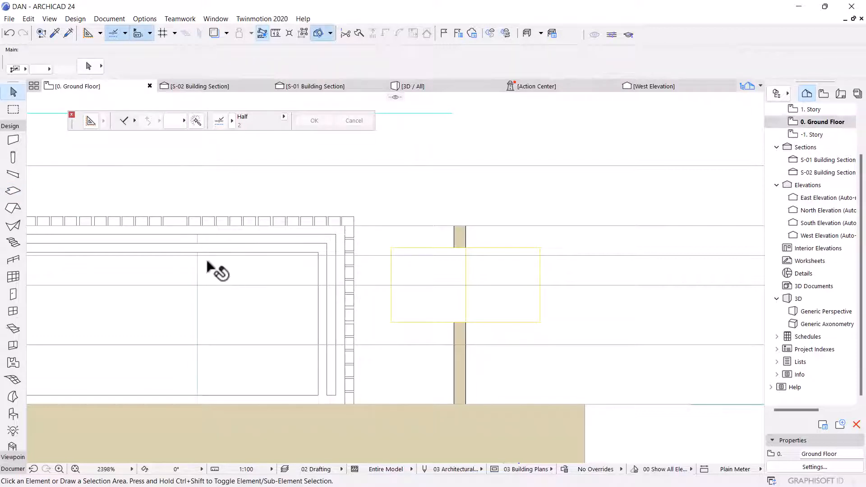
Step: Set the new rectangular shelf slab to 20 mm thickness and 1200 mm elevation above the ground floor
left_click(199, 276)
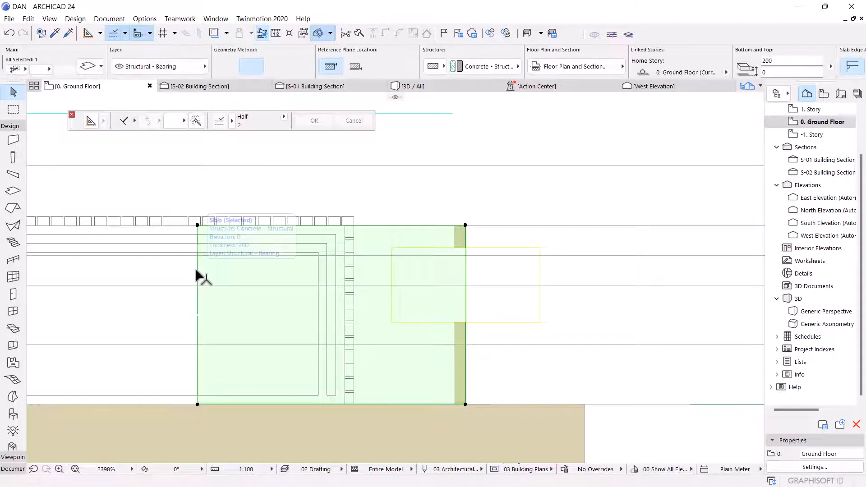
double_click(199, 277)
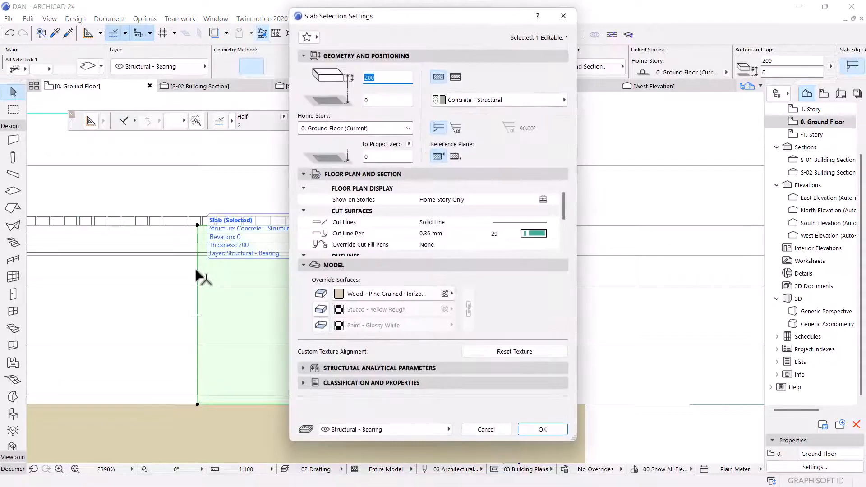
left_click(365, 100)
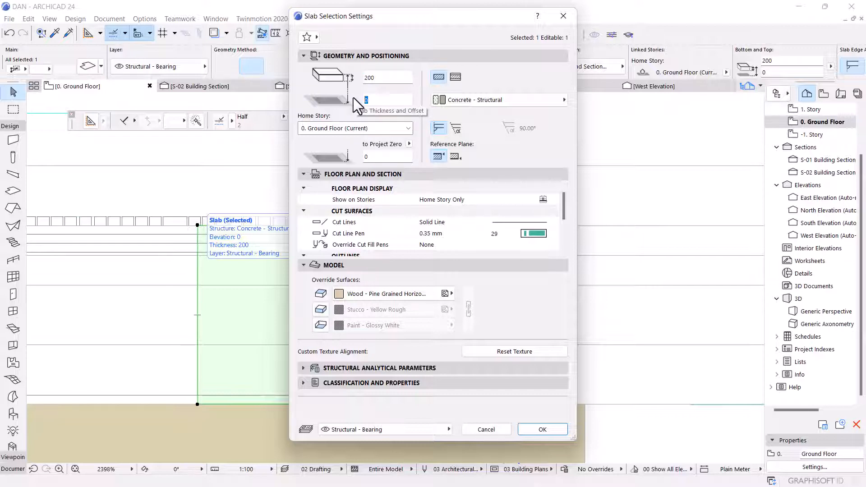
type("1200")
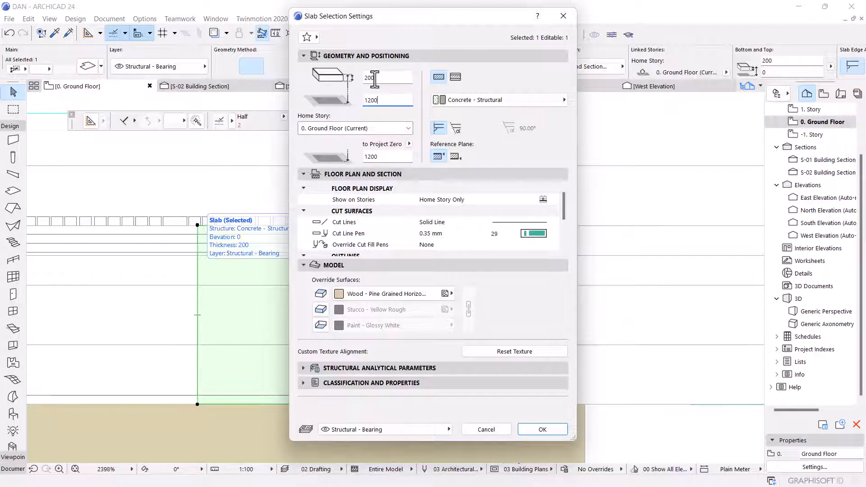
left_click(375, 77)
type("2")
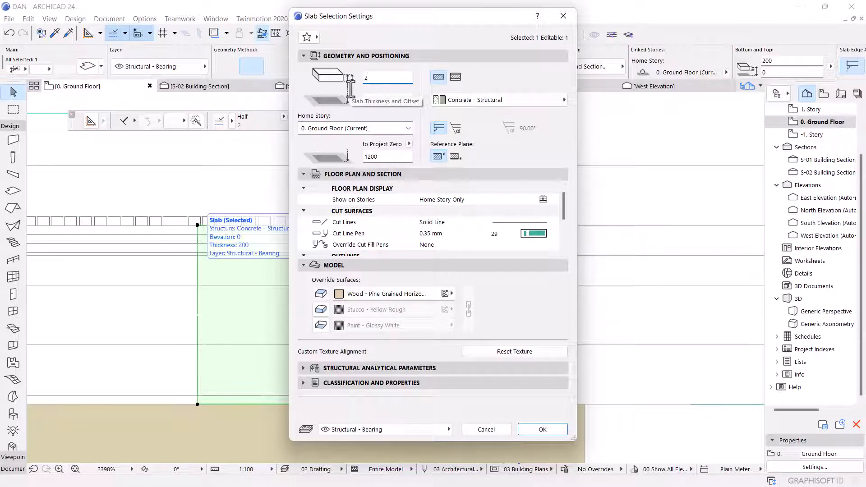
type("0")
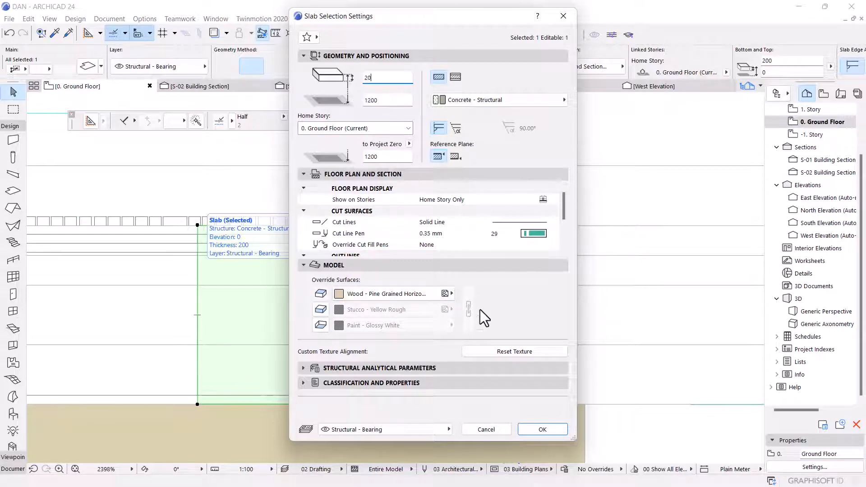
left_click(553, 431)
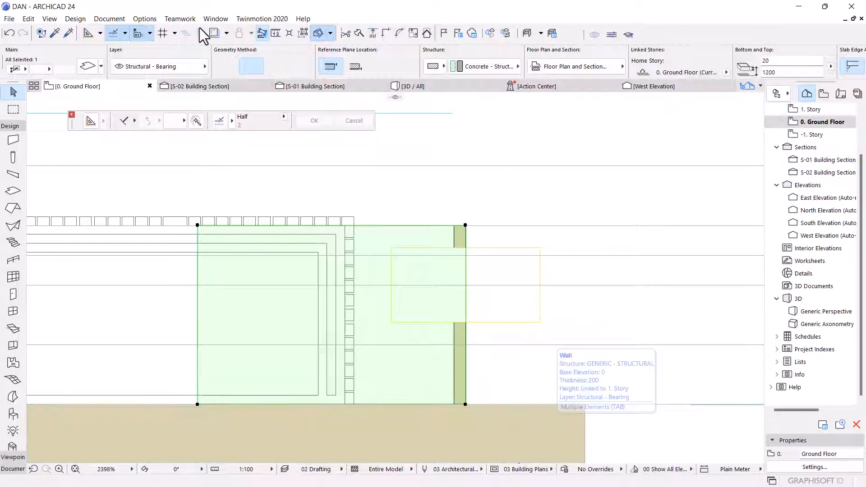
Step: Create a new surface named Paint - Glossy White DA 28 by duplicating Paint - Glossy White DA 27
left_click(145, 18)
mouse_move(158, 34)
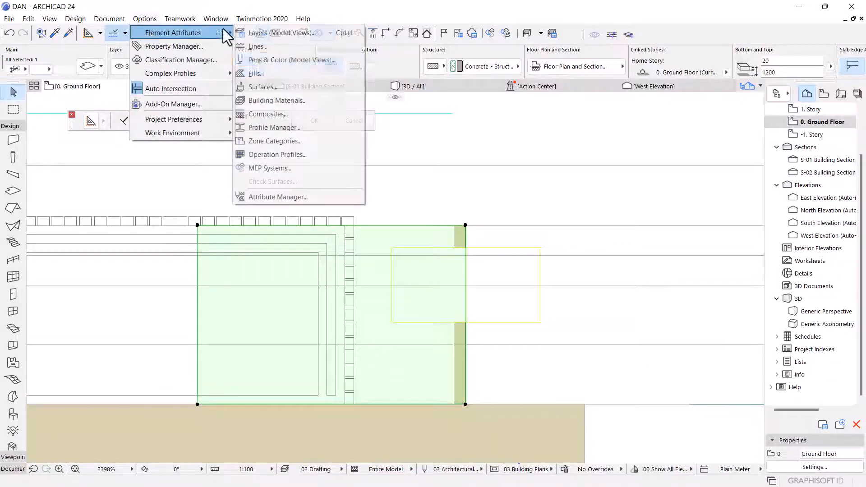
left_click(262, 86)
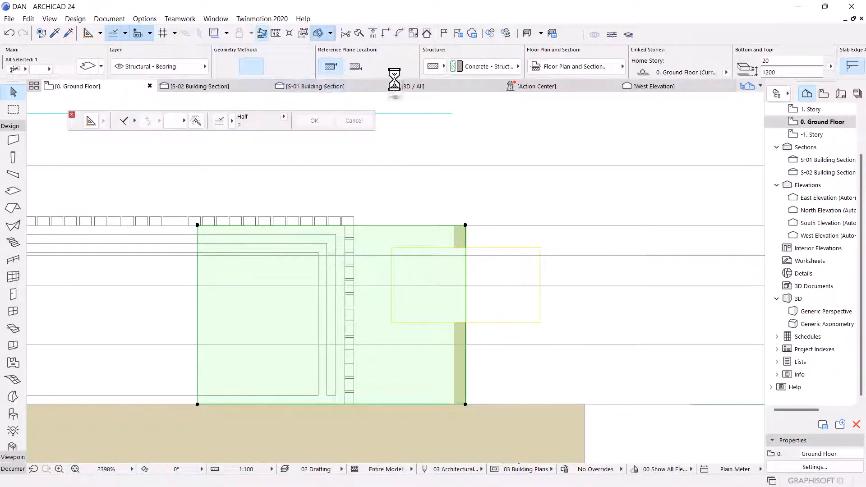
left_click(396, 52)
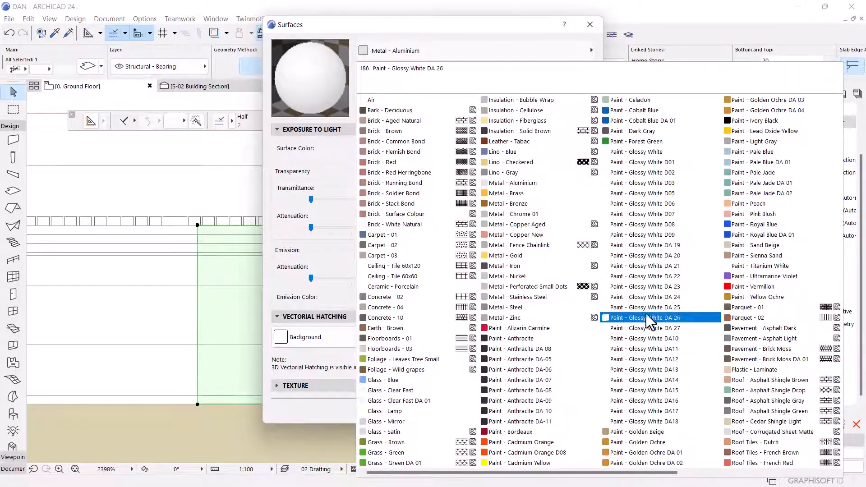
left_click(656, 330)
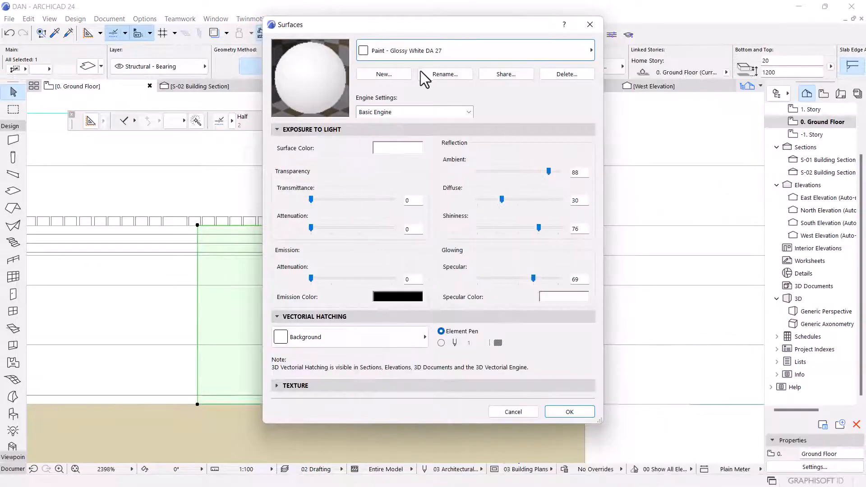
left_click(397, 75)
left_click_drag(463, 139, 444, 136)
type("8")
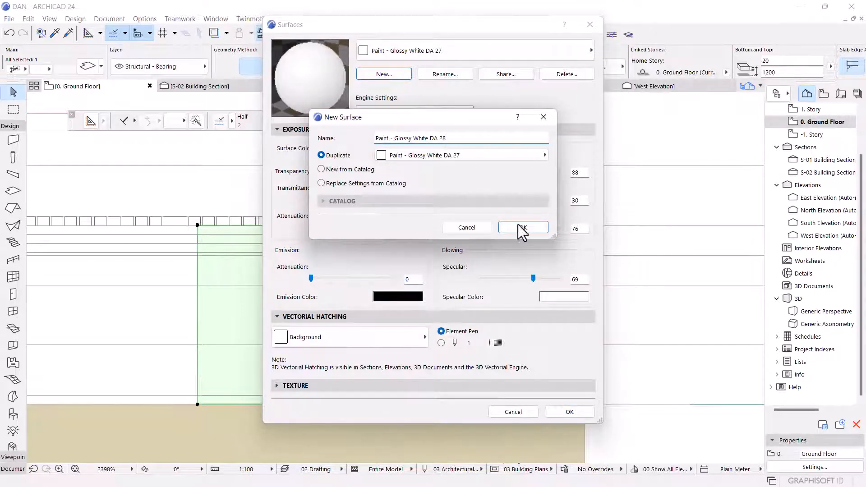
left_click(523, 227)
Step: Duplicate the Paint - Anthracite DA-11 surface as Paint - Anthracite DA-12 and save the surface changes
left_click(419, 49)
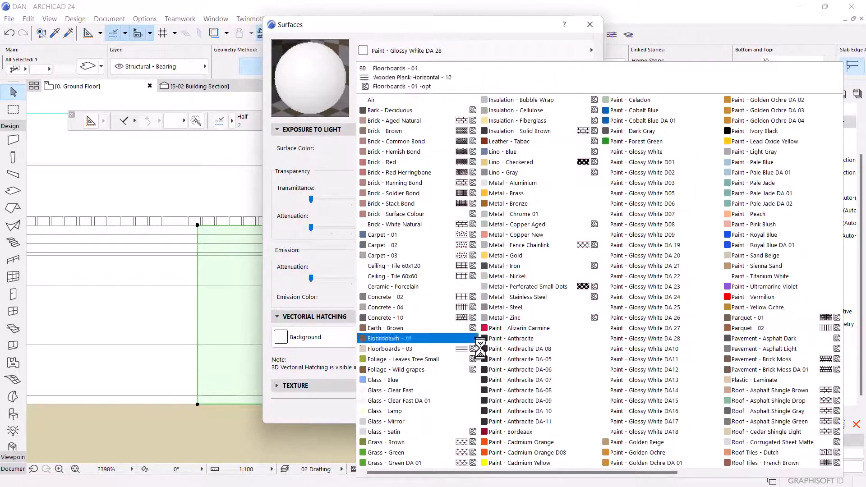
left_click(533, 411)
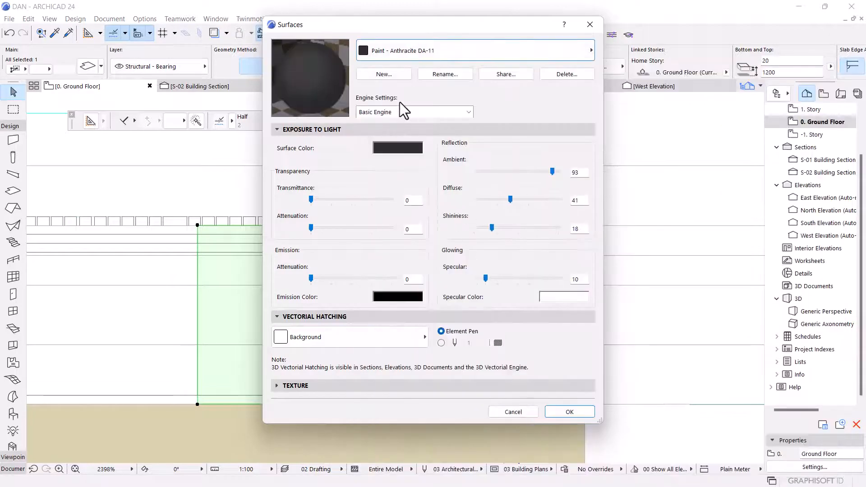
left_click(384, 74)
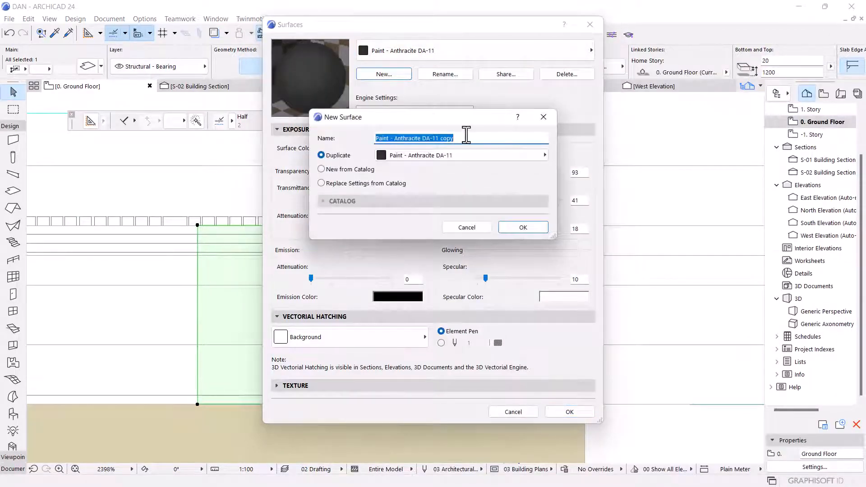
double_click(453, 138)
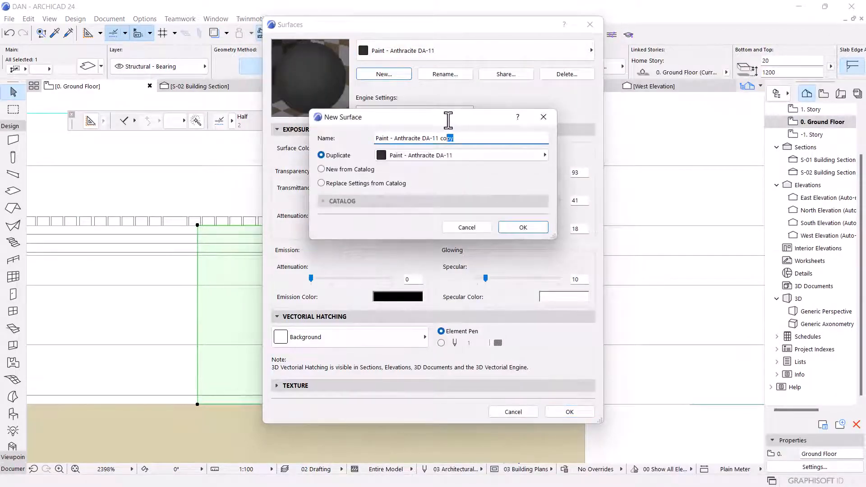
left_click(453, 131)
left_click_drag(453, 130, 437, 139)
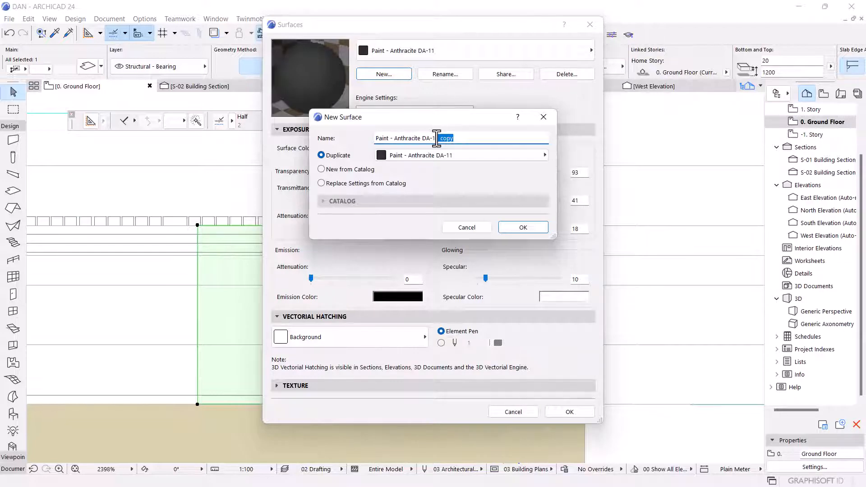
left_click(523, 228)
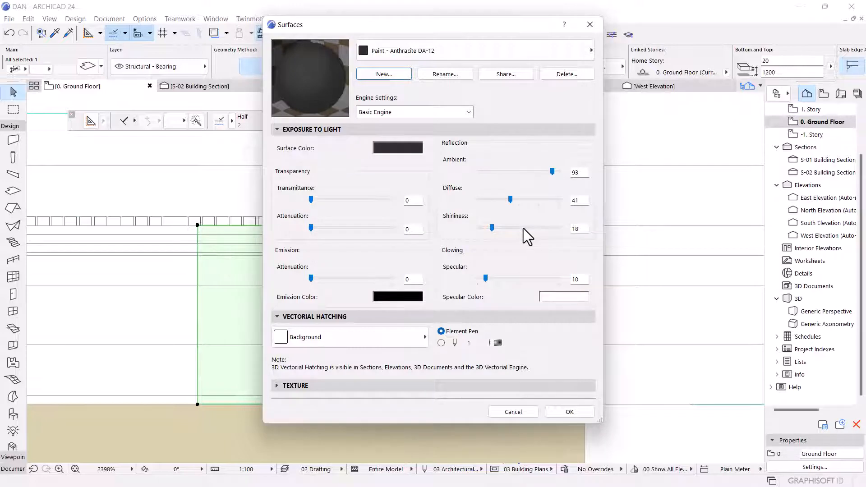
left_click(570, 412)
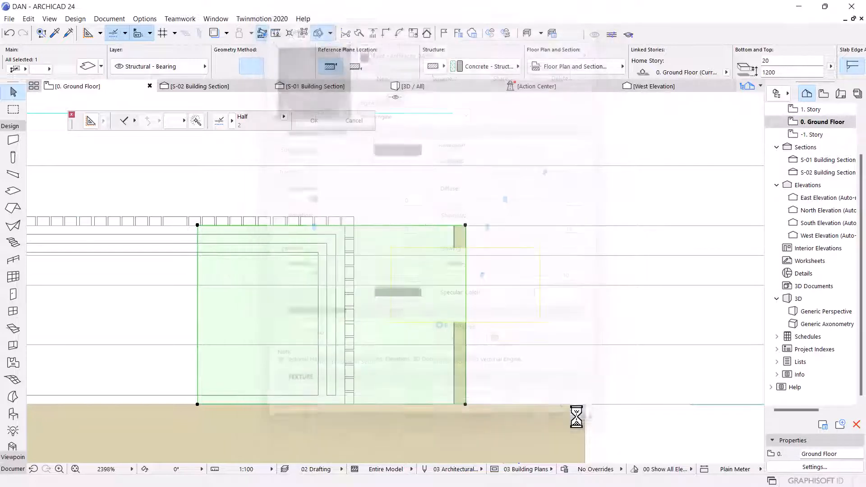
Step: Override both side faces of the thin 20 mm wall with the Paint - Glossy White DA 28 surface
left_click(460, 232)
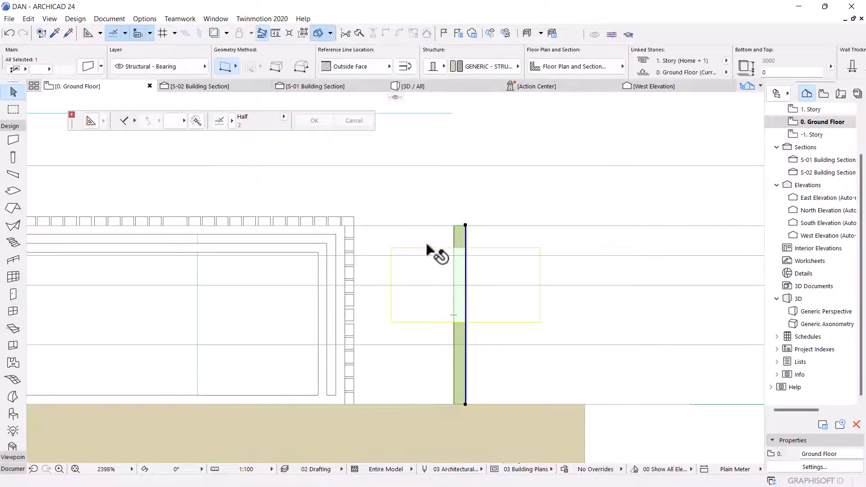
key("ctrl+t")
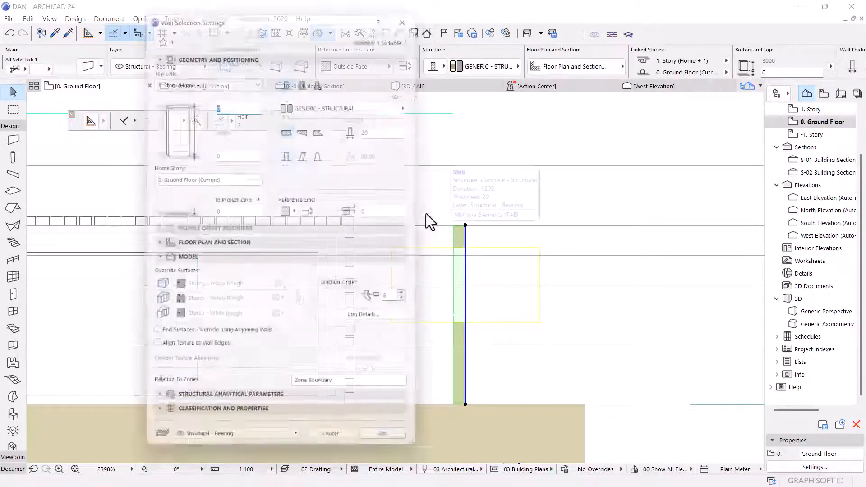
left_click(155, 319)
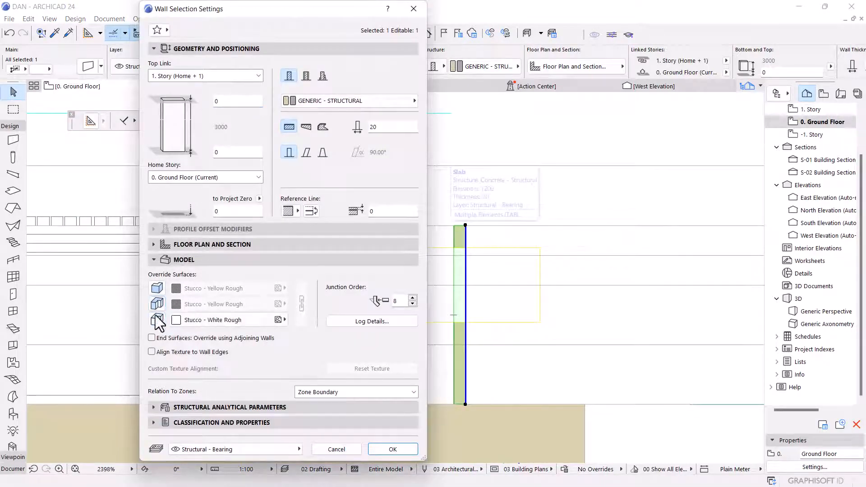
left_click(156, 289)
left_click(199, 288)
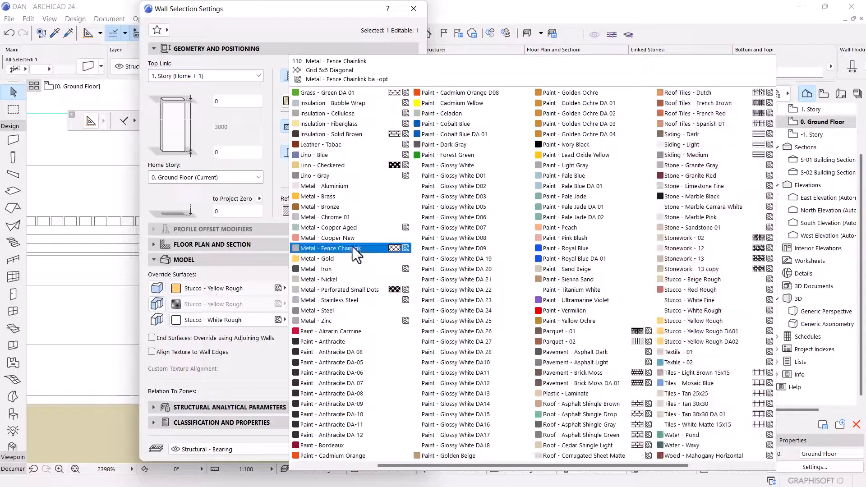
left_click(480, 352)
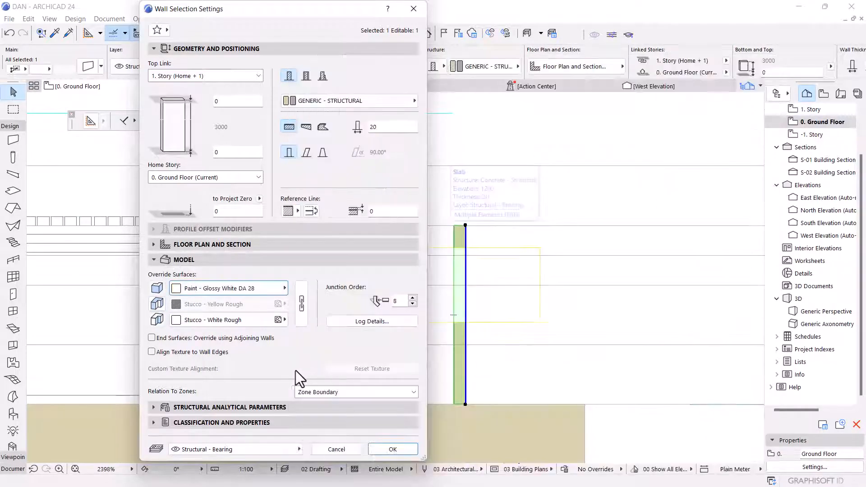
left_click(226, 319)
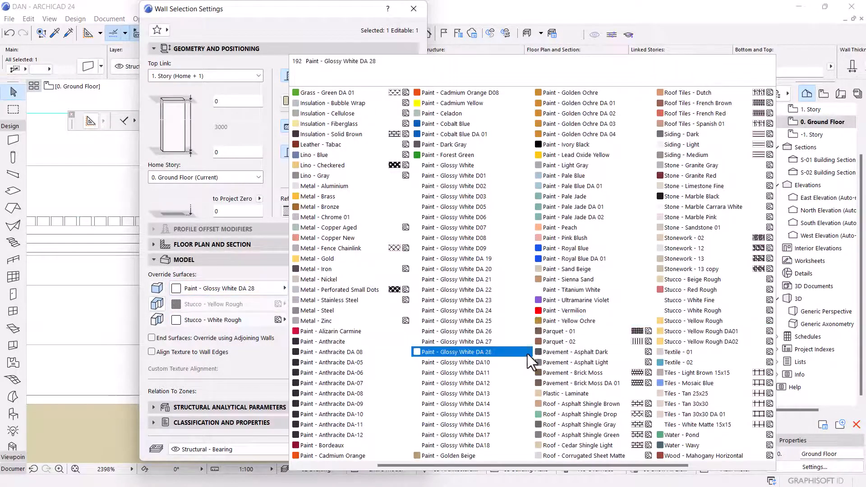
left_click(516, 353)
Step: Override the thin wall's edge surface with Paint - Anthracite DA-12 and apply the wall settings
left_click(156, 304)
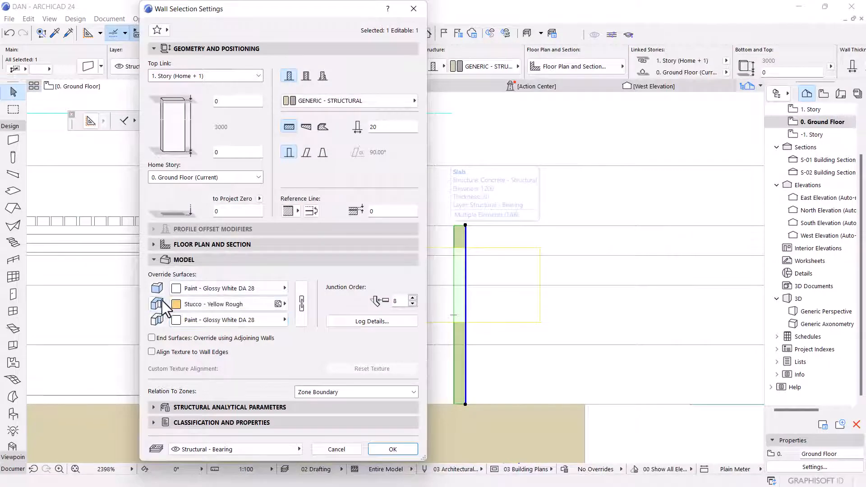
left_click(195, 304)
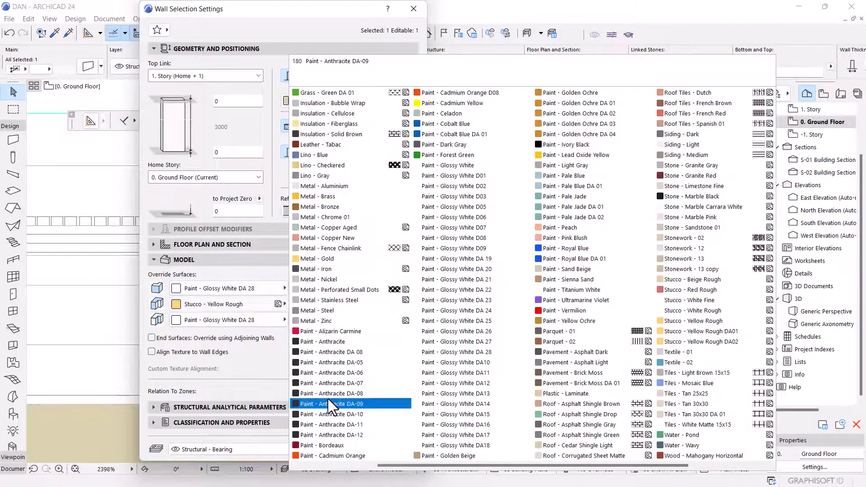
left_click(351, 438)
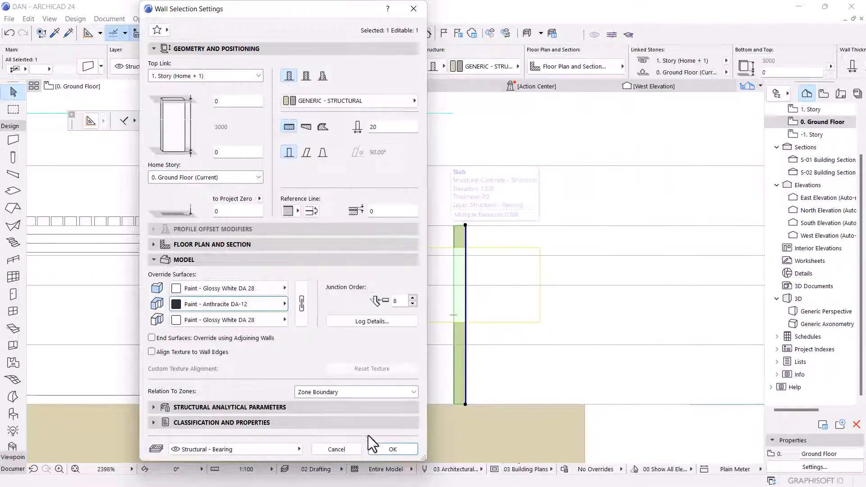
left_click(392, 449)
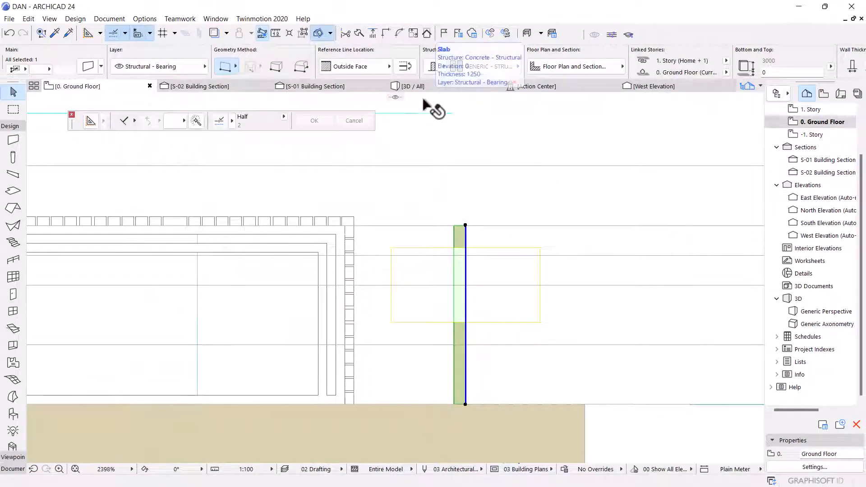
Step: Open the S-02 Building Section at the thin wall and shelf beside the patterned cabinet
mouse_move(181, 89)
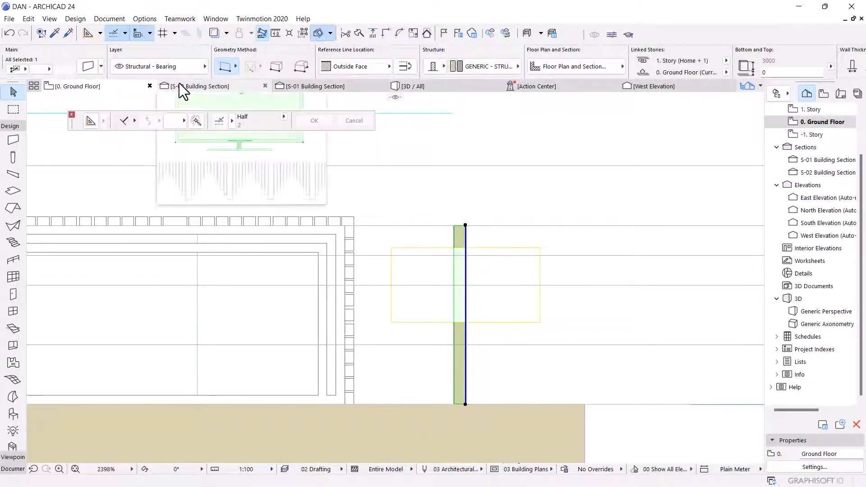
scroll(449, 327, "down", 5)
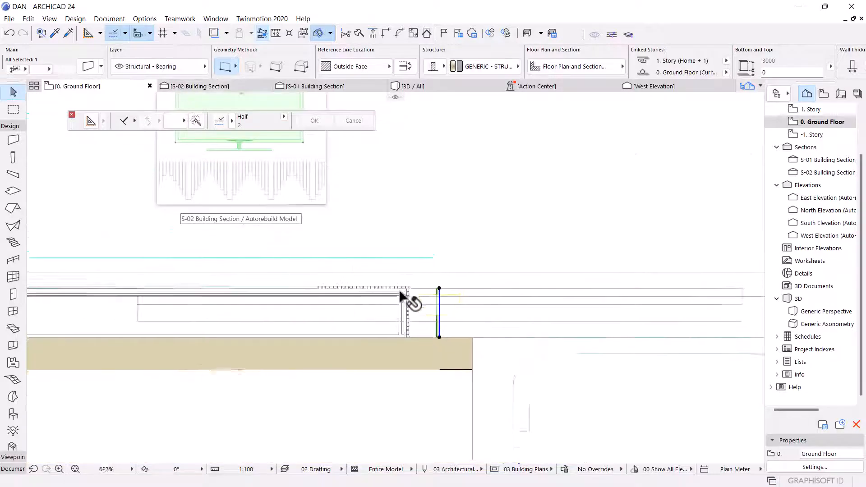
scroll(443, 263, "down", 9)
middle_click_drag(395, 247, 520, 256)
scroll(520, 256, "up", 4)
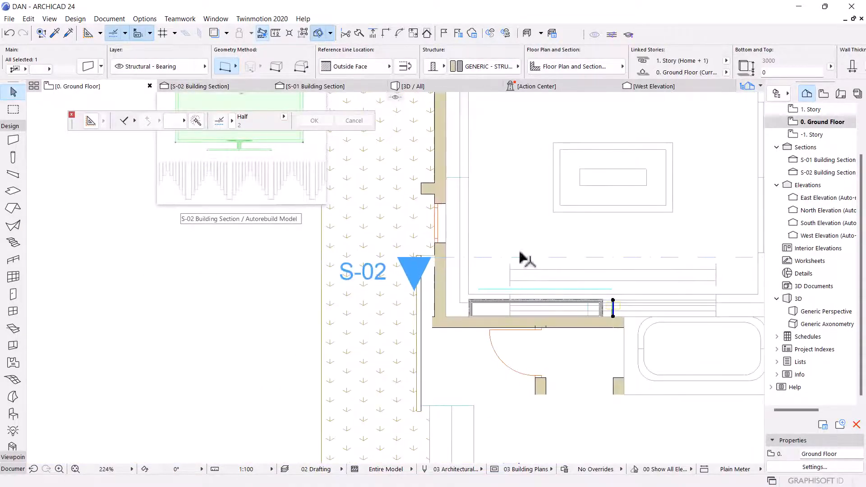
scroll(351, 289, "down", 3)
scroll(620, 272, "up", 1)
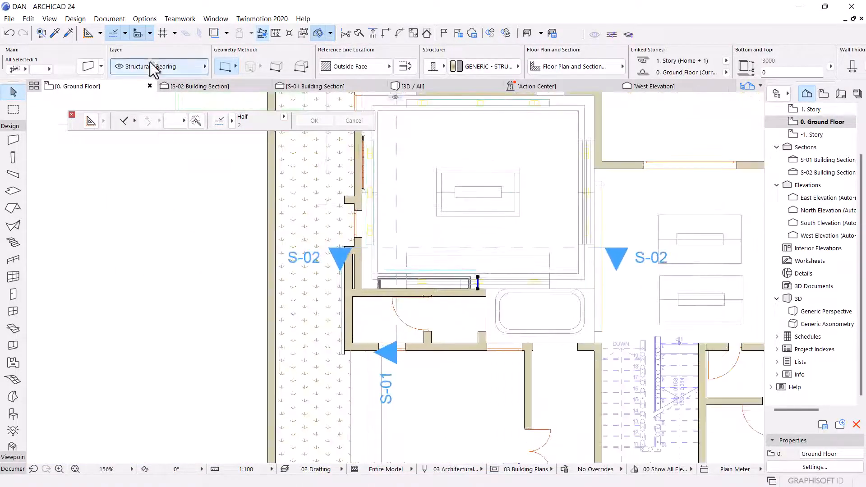
left_click(201, 87)
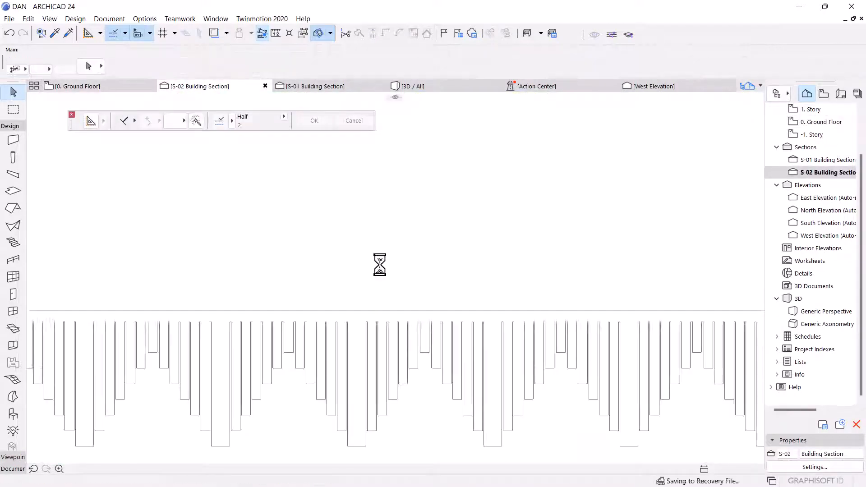
scroll(378, 263, "down", 2)
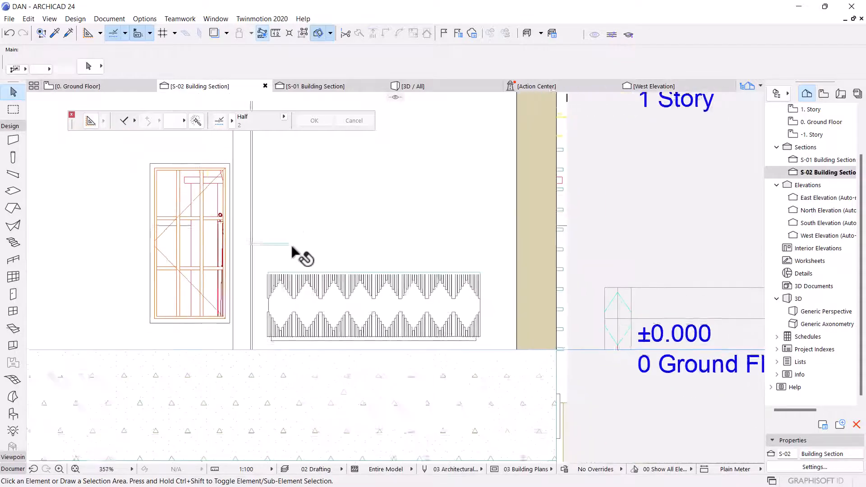
Step: Measure the vertical distance from the patterned cabinet's top corner to the underside of the shelf slab with the Line tool
scroll(259, 226, "up", 5)
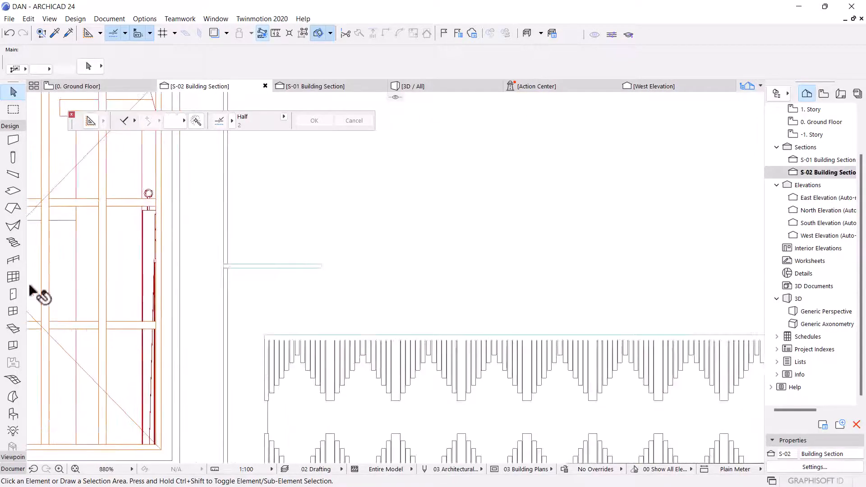
left_click(10, 128)
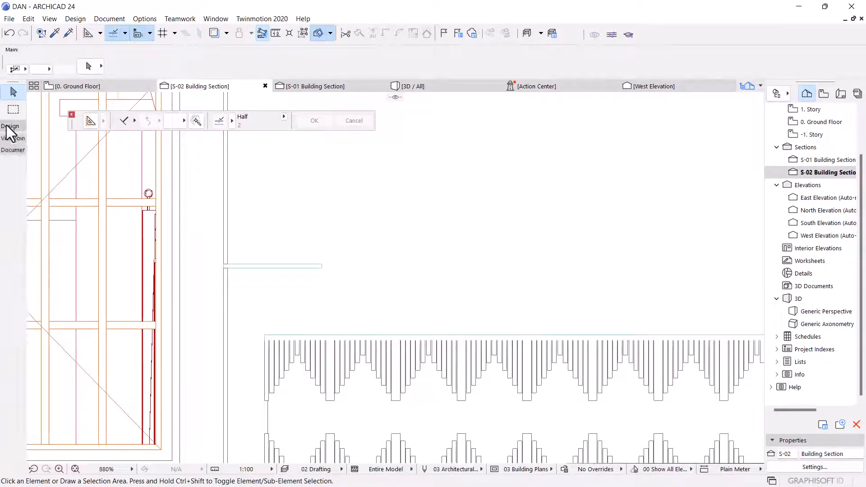
left_click(13, 150)
left_click(12, 318)
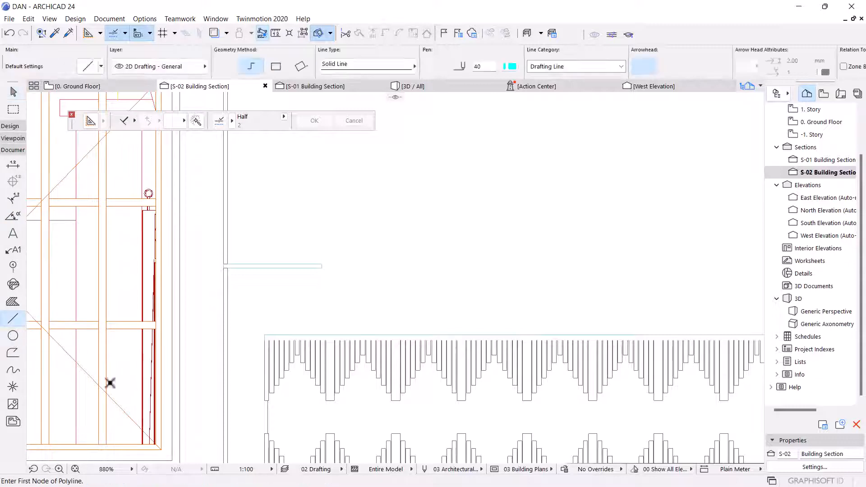
scroll(269, 266, "up", 2)
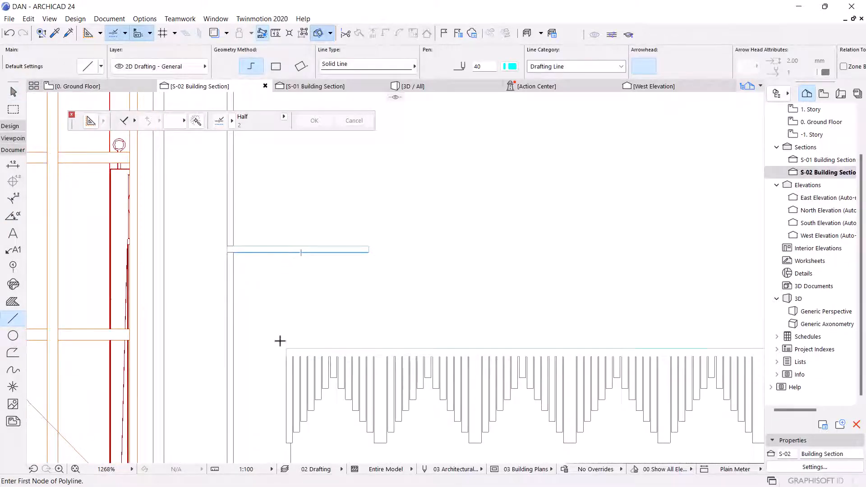
scroll(272, 261, "down", 3)
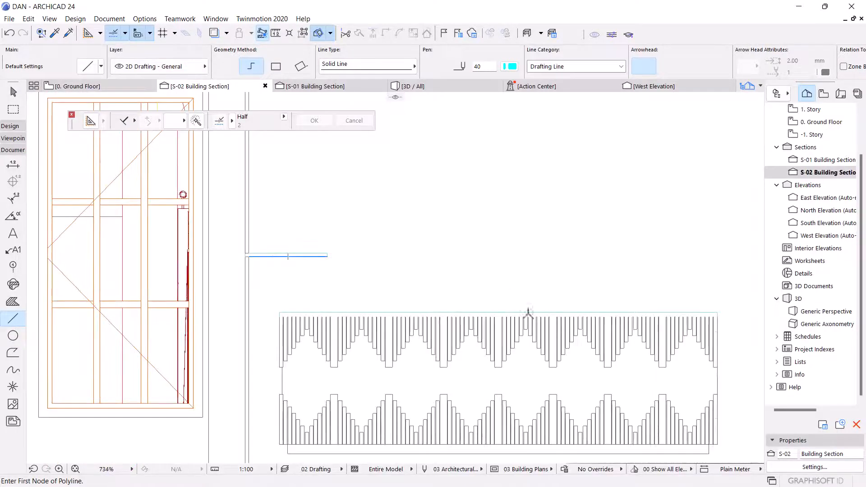
scroll(283, 315, "up", 4)
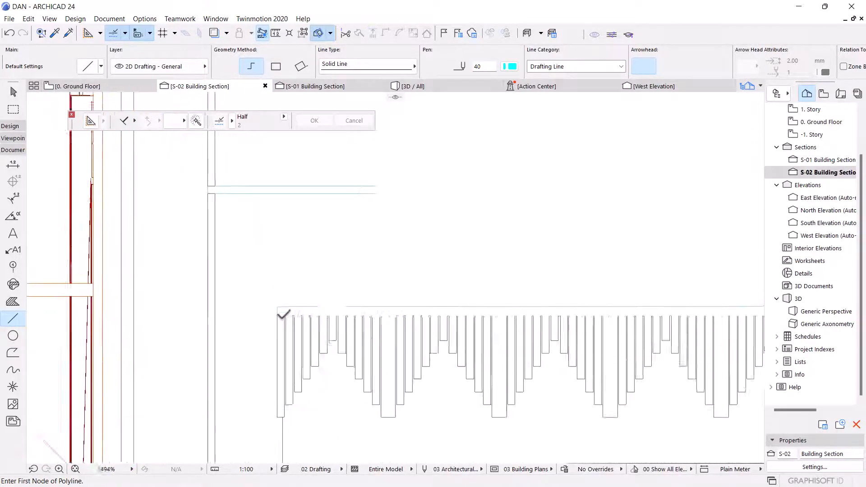
scroll(277, 312, "down", 4)
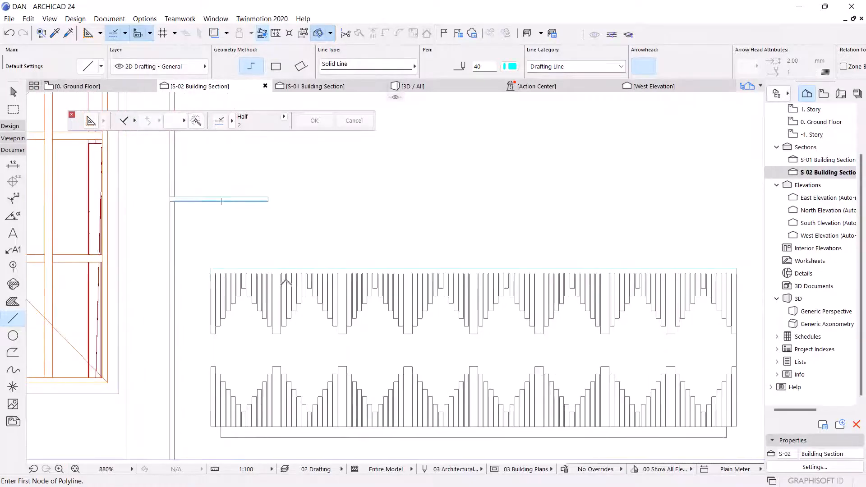
scroll(308, 289, "up", 7)
left_click(162, 285)
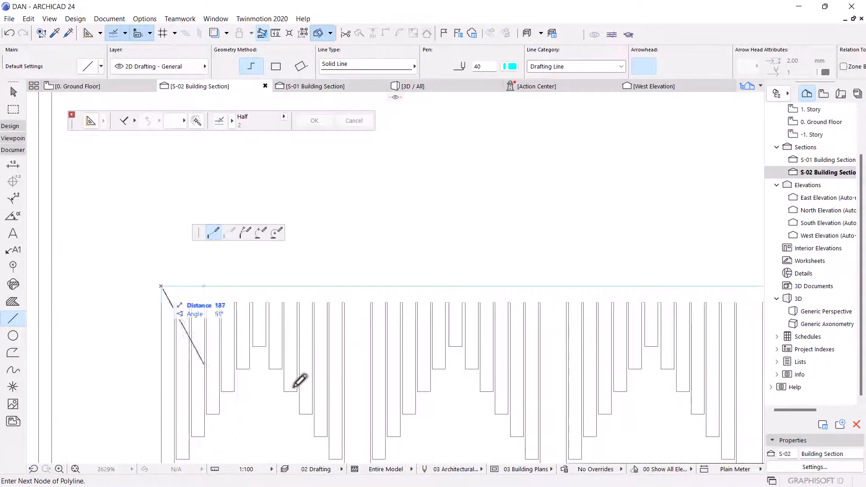
scroll(300, 380, "down", 5)
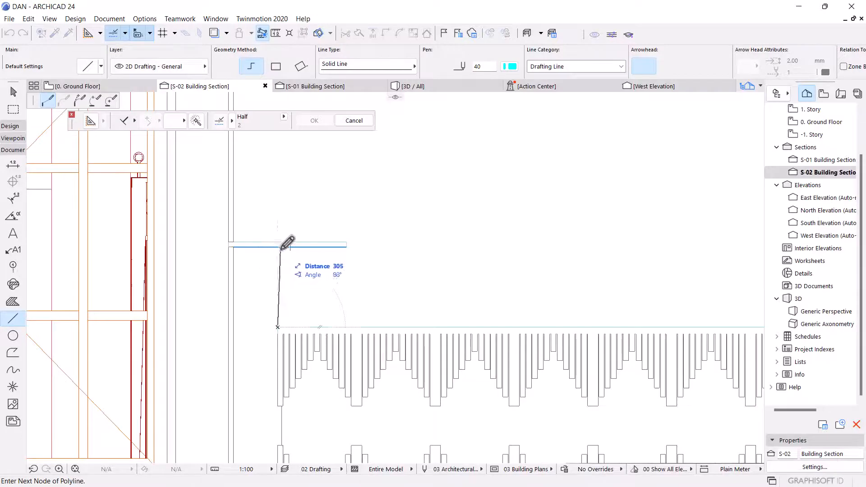
scroll(276, 246, "up", 3)
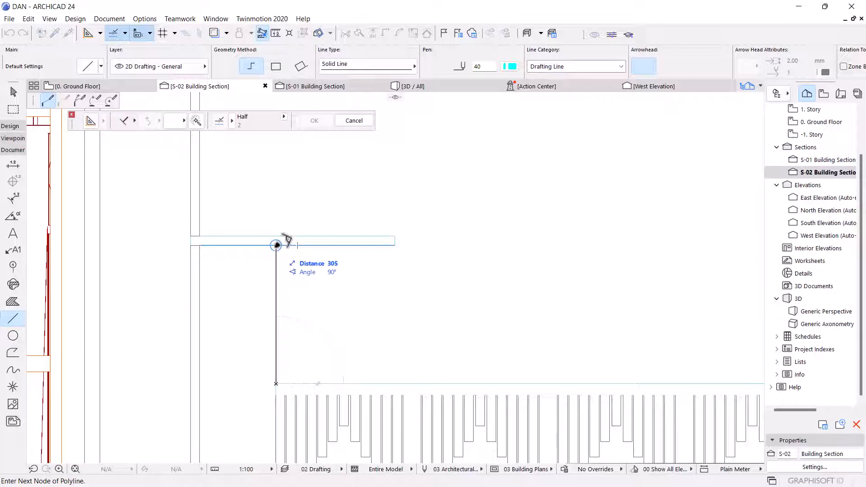
scroll(277, 244, "up", 3)
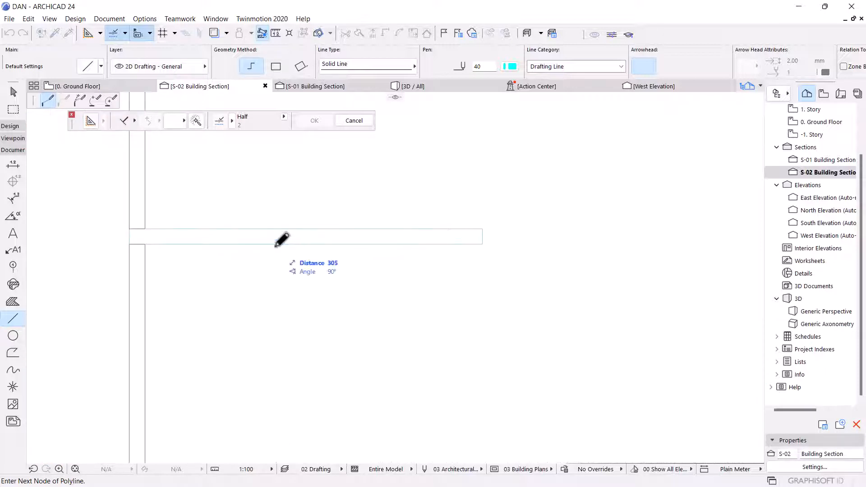
scroll(276, 243, "up", 2)
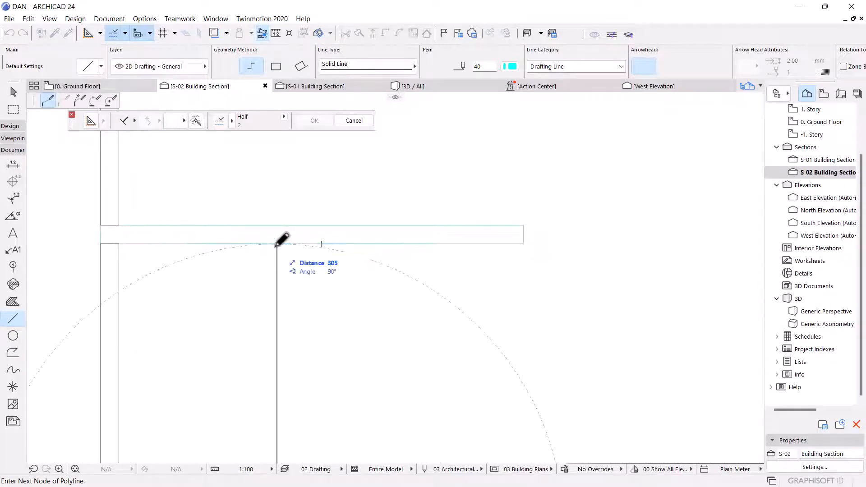
key("Escape")
key("Escape")
Step: Move the shelf slab down by 5 mm
left_click(279, 240)
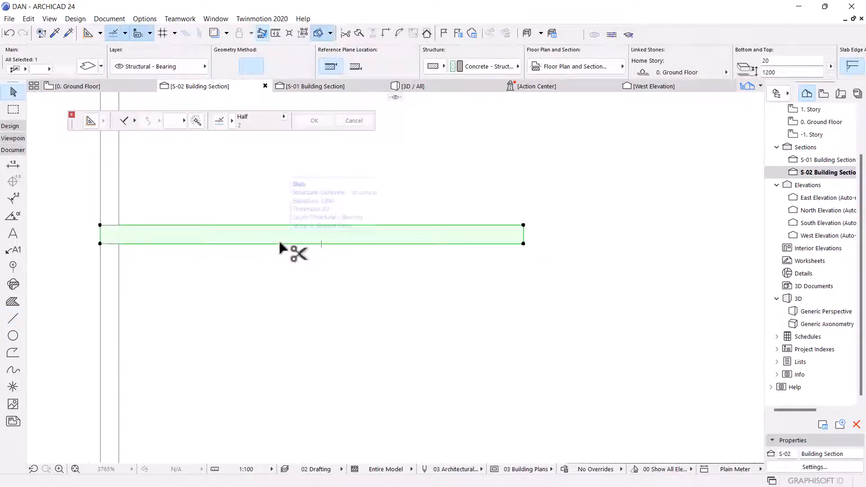
scroll(279, 244, "up", 2)
left_click(280, 245)
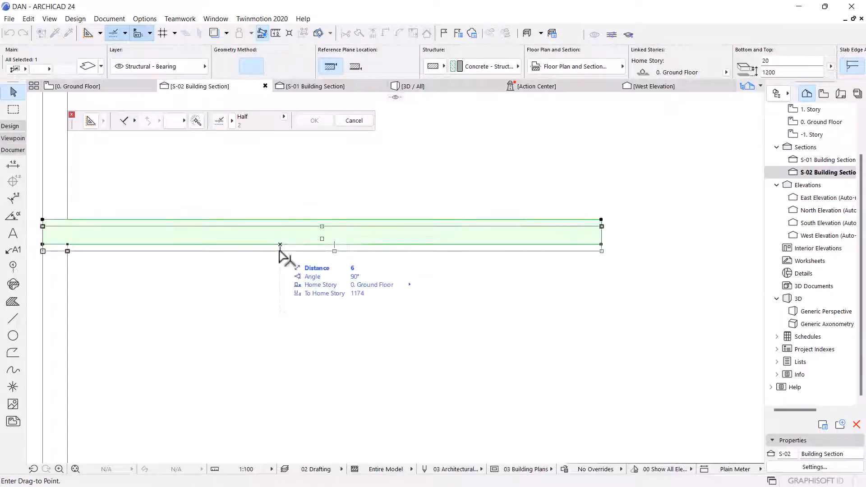
type("5")
key("Return")
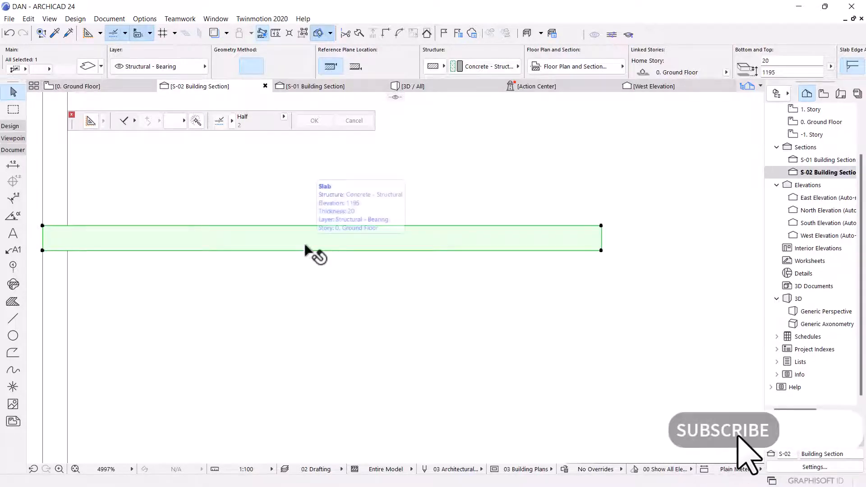
Step: Stretch the thin wall's base up from the floor to the underside of the shelf slab, at 1175 mm elevation
scroll(311, 251, "down", 6)
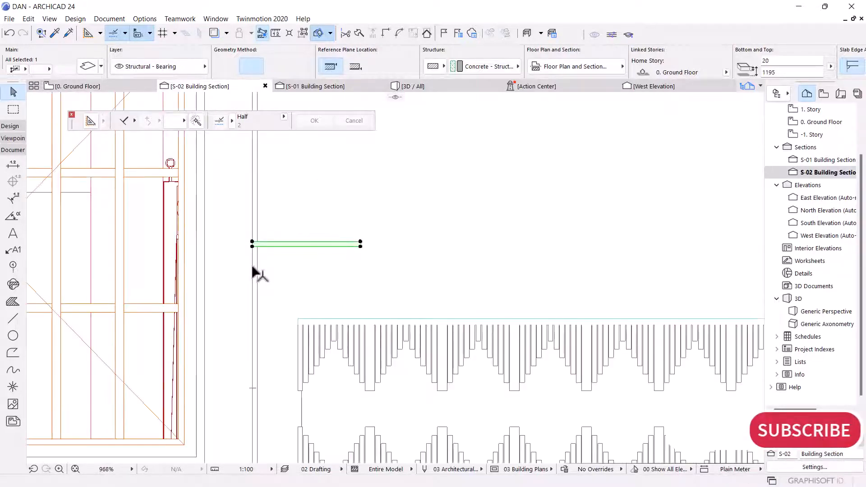
left_click(251, 266)
scroll(290, 264, "down", 3)
scroll(288, 263, "down", 3)
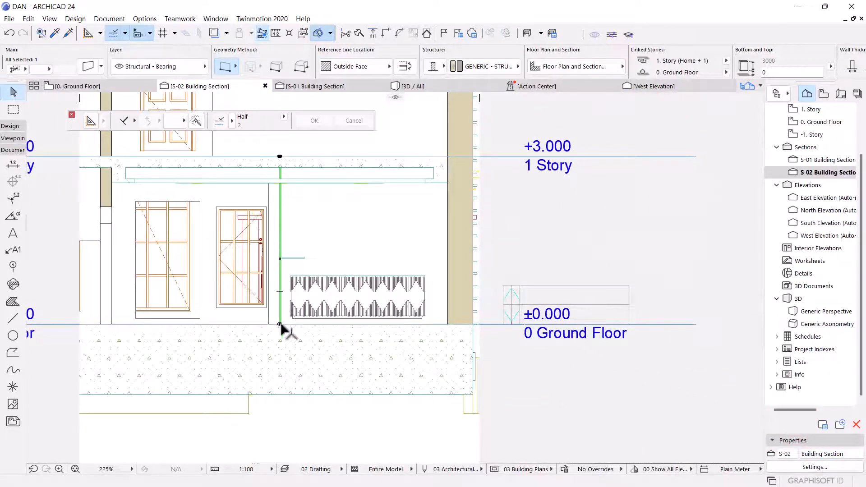
scroll(281, 325, "up", 6)
scroll(299, 293, "down", 4)
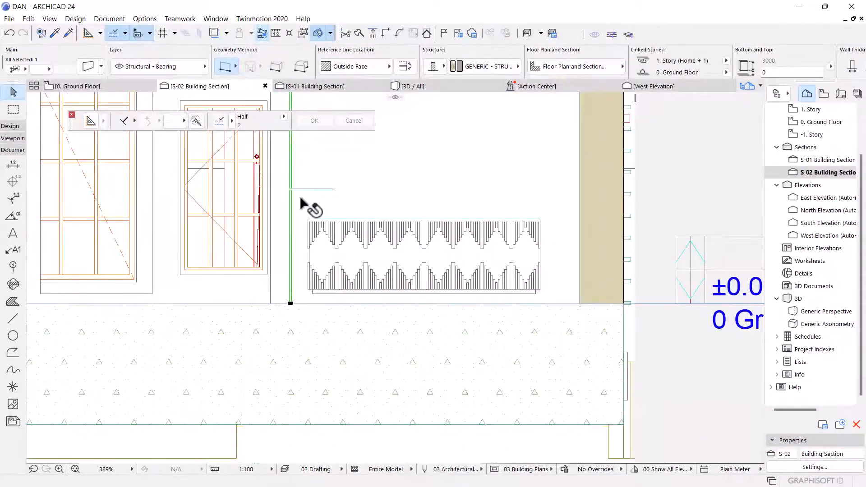
scroll(300, 305, "up", 9)
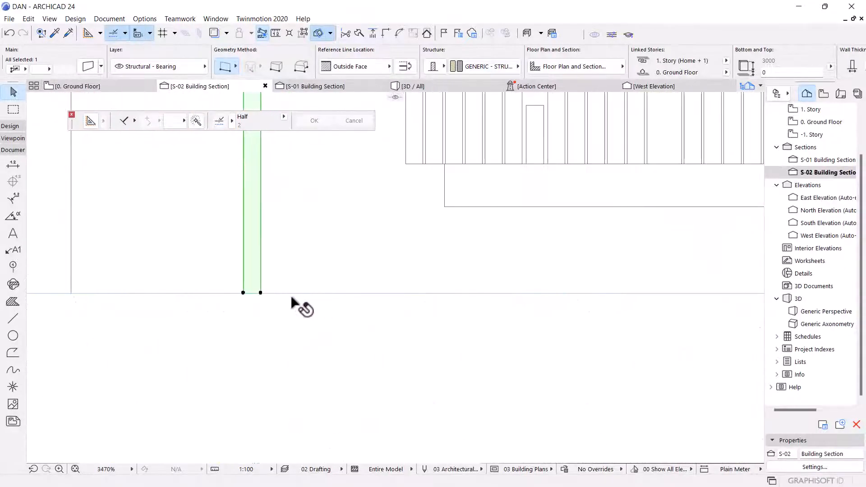
left_click(261, 293)
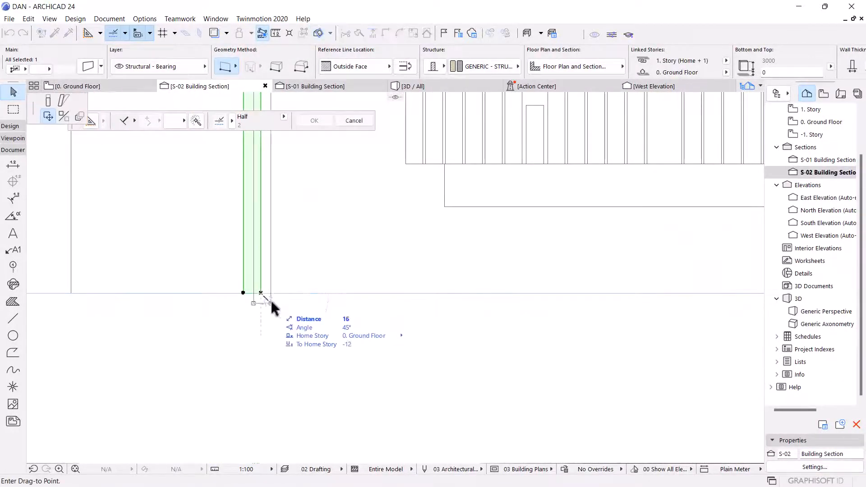
left_click(47, 102)
scroll(318, 406, "down", 5)
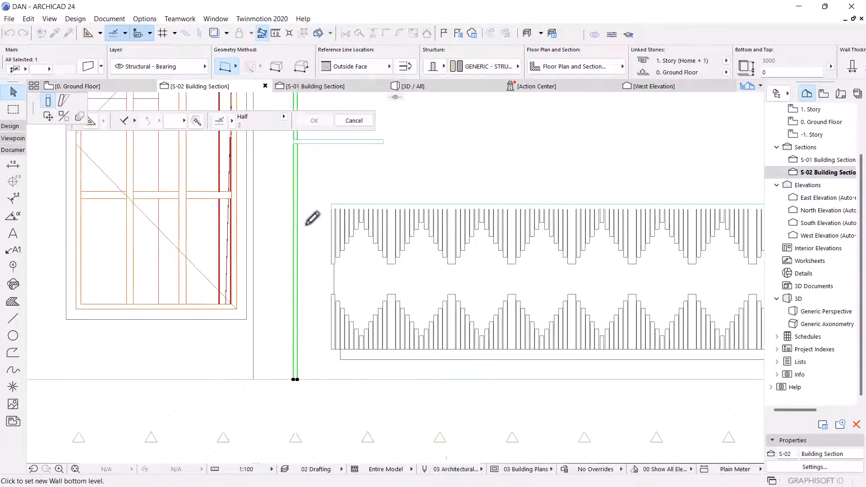
scroll(304, 246, "up", 6)
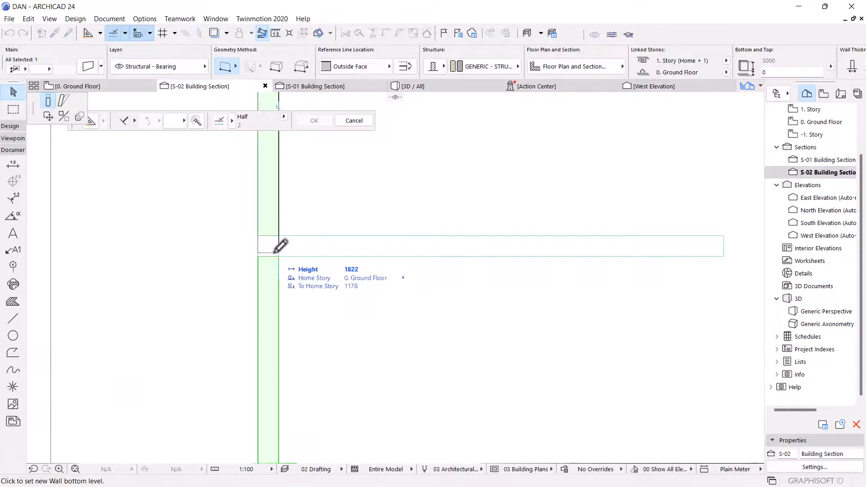
left_click(278, 252)
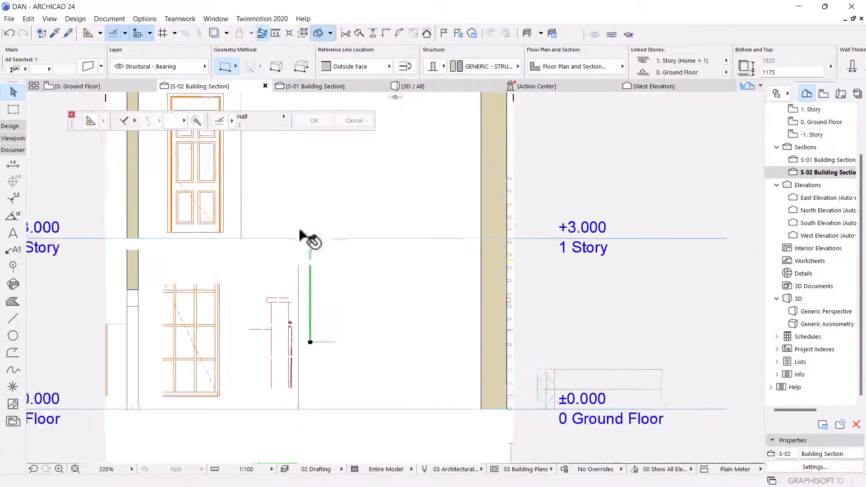
Step: Lower the thin wall's top to the underside of the ceiling, giving a wall height of about 1351 mm
scroll(318, 248, "up", 5)
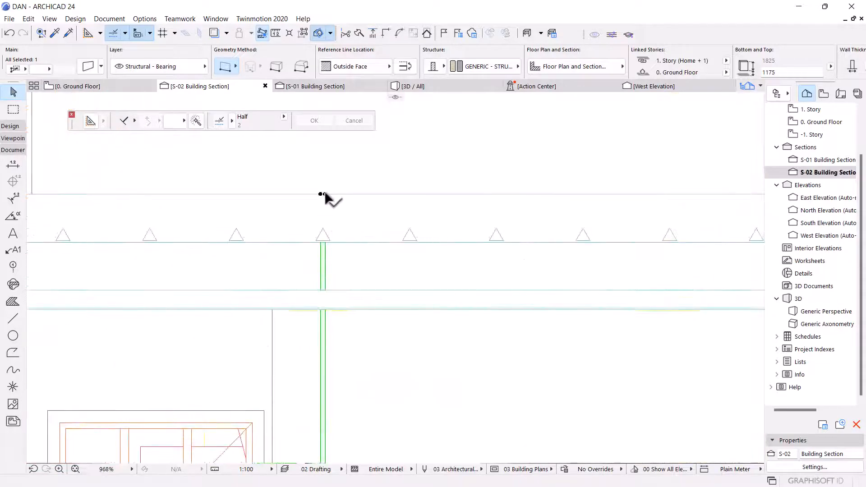
left_click(310, 240)
scroll(329, 250, "up", 3)
scroll(329, 171, "down", 3)
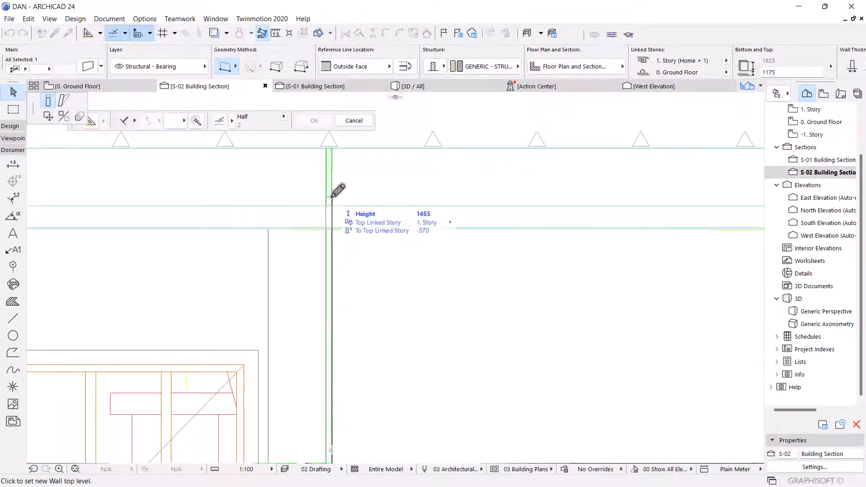
scroll(339, 190, "down", 3)
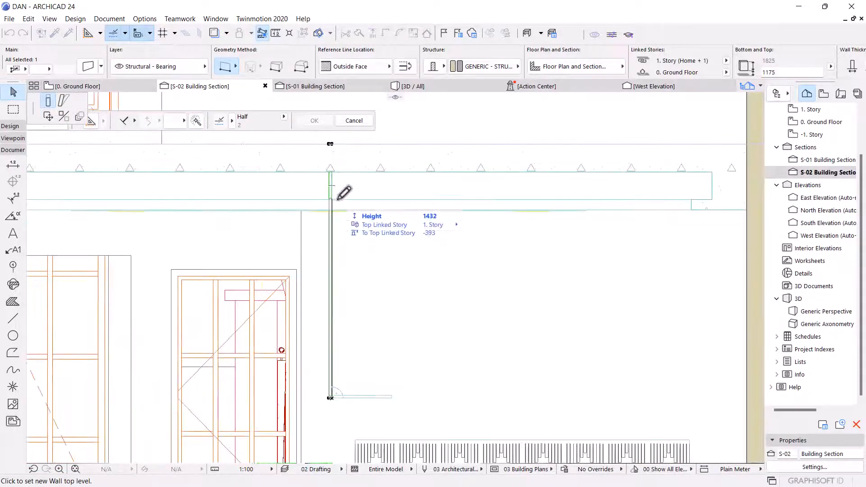
scroll(344, 180, "down", 2)
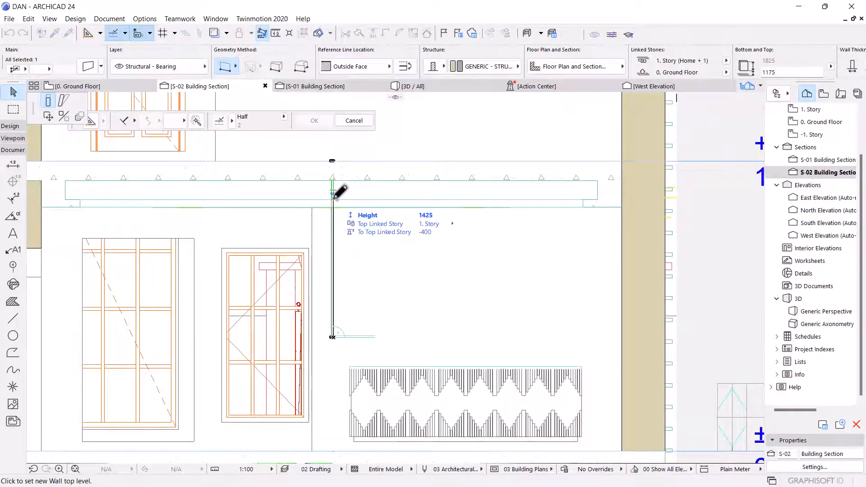
scroll(334, 196, "up", 6)
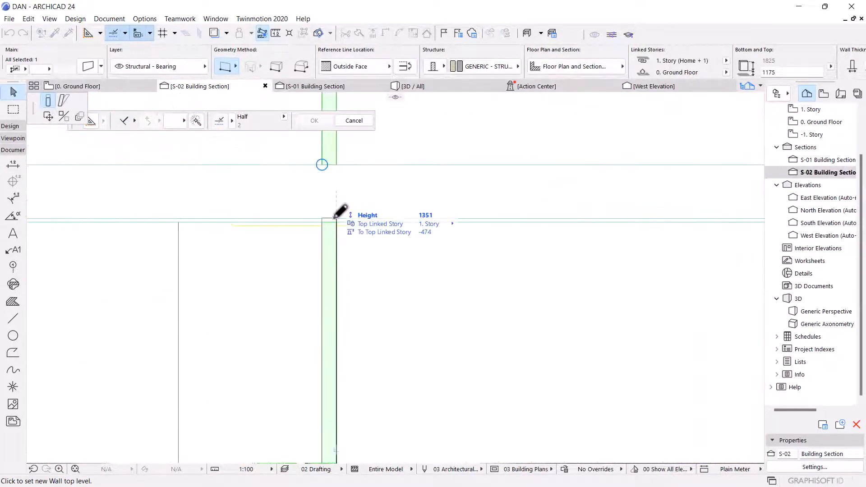
left_click(334, 218)
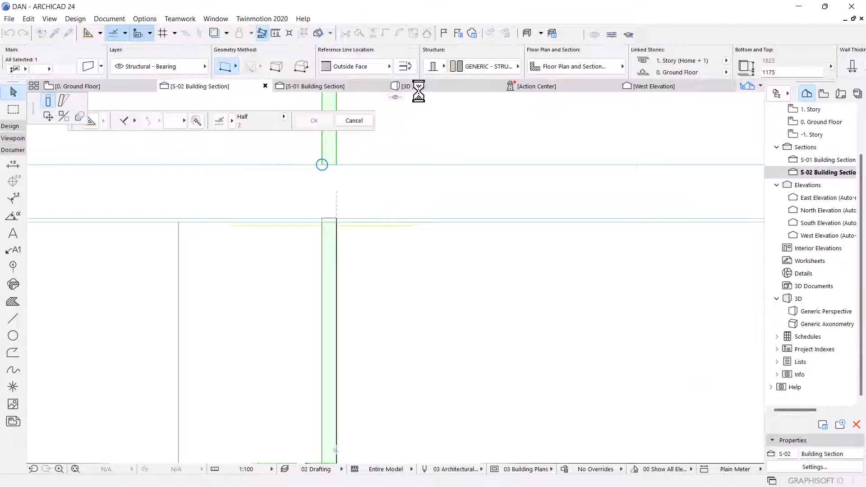
Step: Examine the shortened wall panel and shelf above the patterned cabinet from several angles in the 3D view
left_click(427, 85)
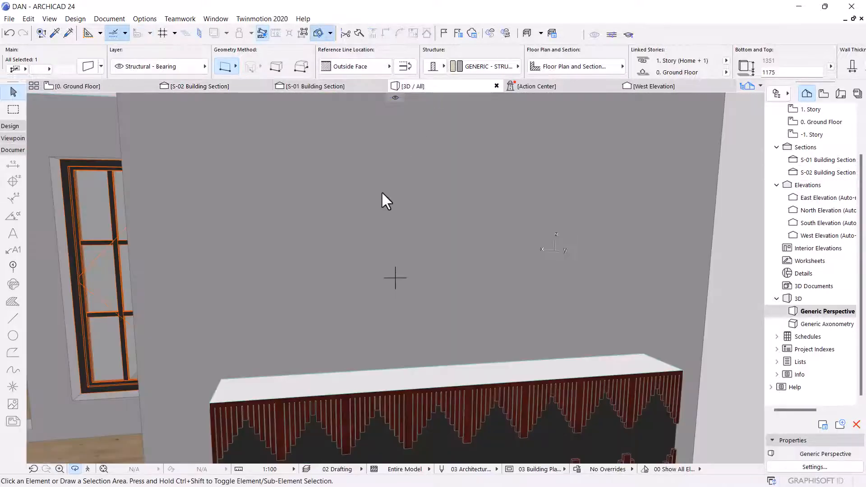
left_click_drag(233, 296, 266, 206)
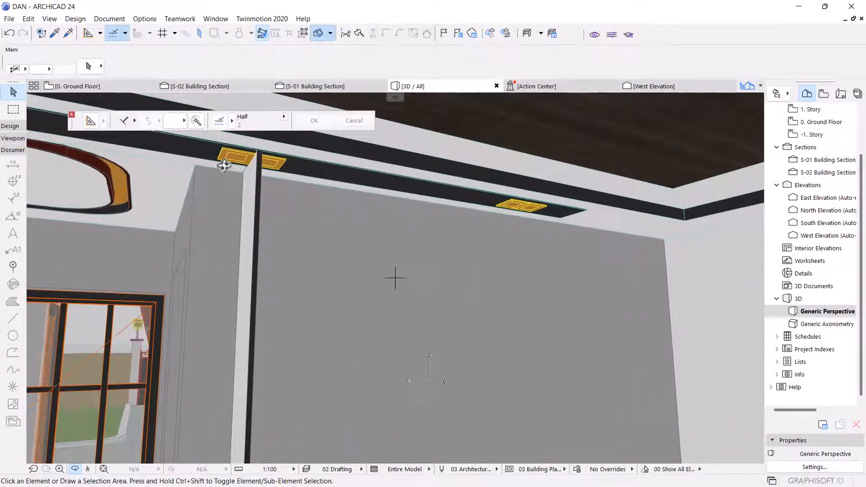
left_click_drag(529, 230, 211, 212)
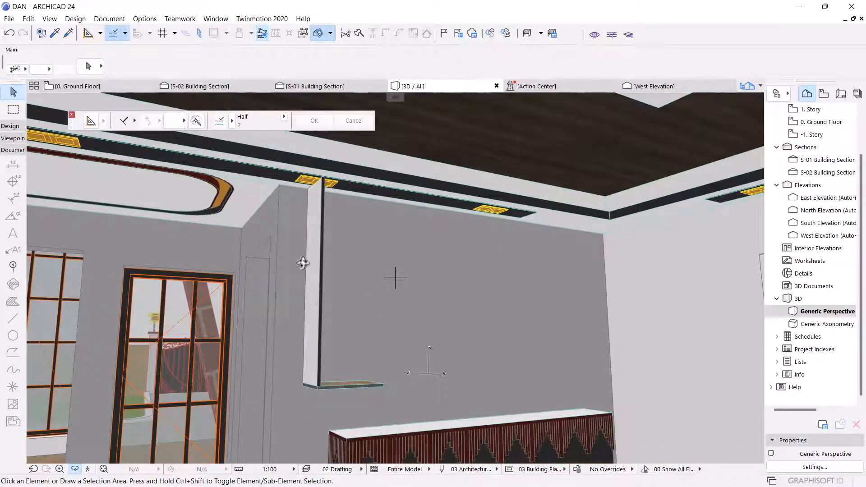
left_click_drag(406, 286, 304, 239)
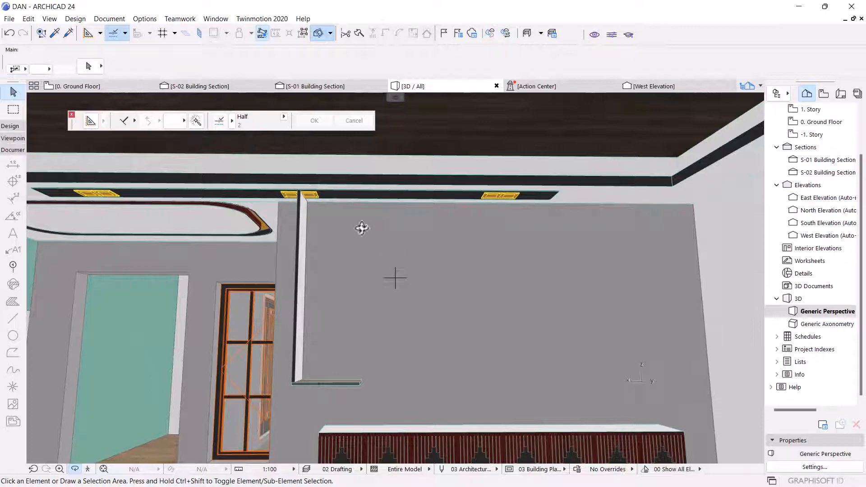
left_click_drag(362, 228, 183, 205)
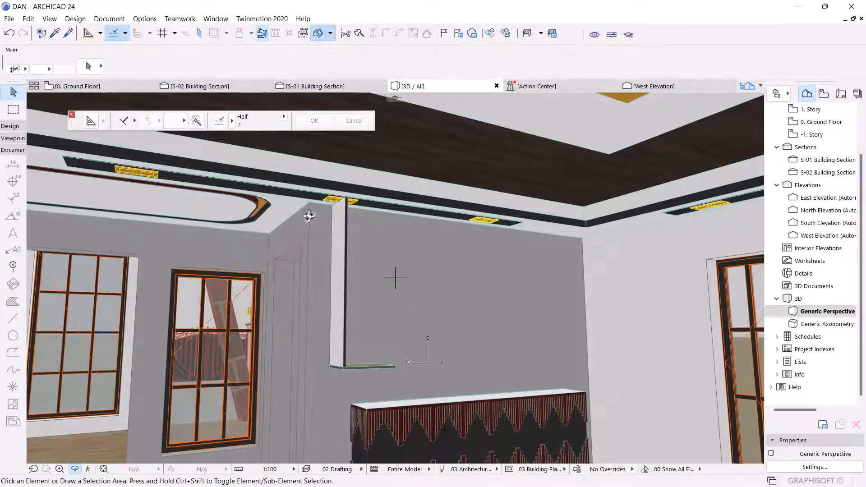
left_click_drag(310, 217, 293, 255)
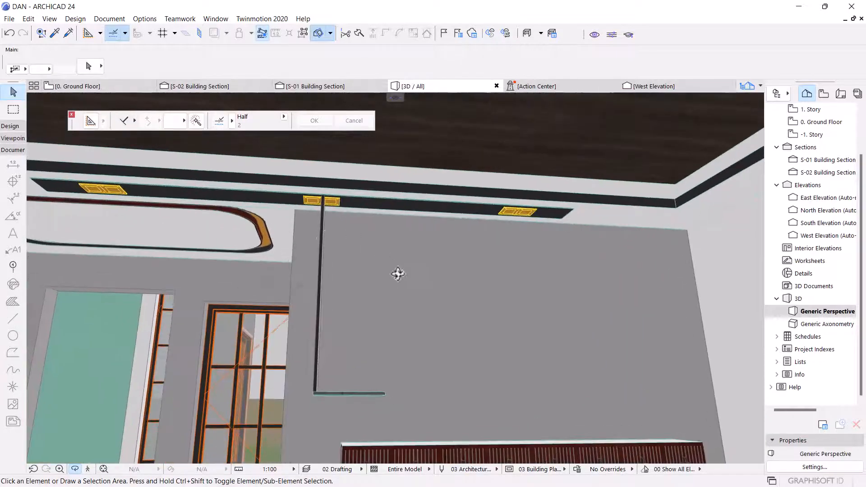
Step: In section S-02, drag a copy of the shelf slab 400 mm straight up along the thin wall panel
left_click_drag(398, 274, 396, 274)
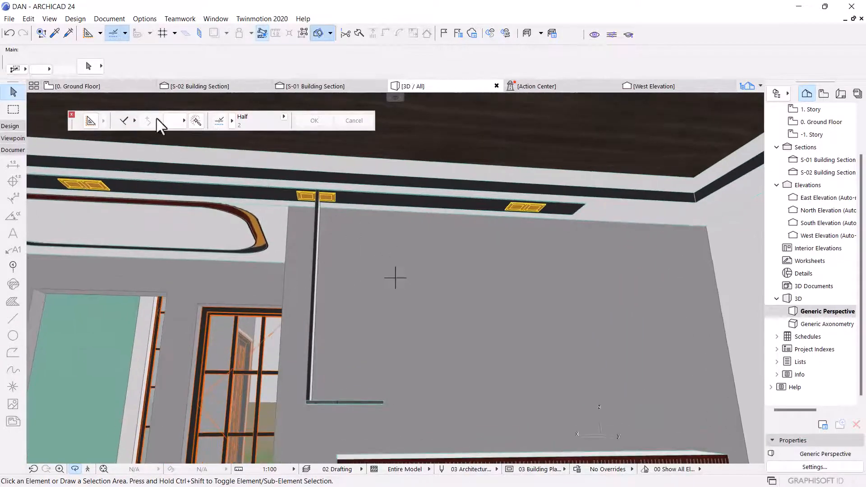
left_click(191, 84)
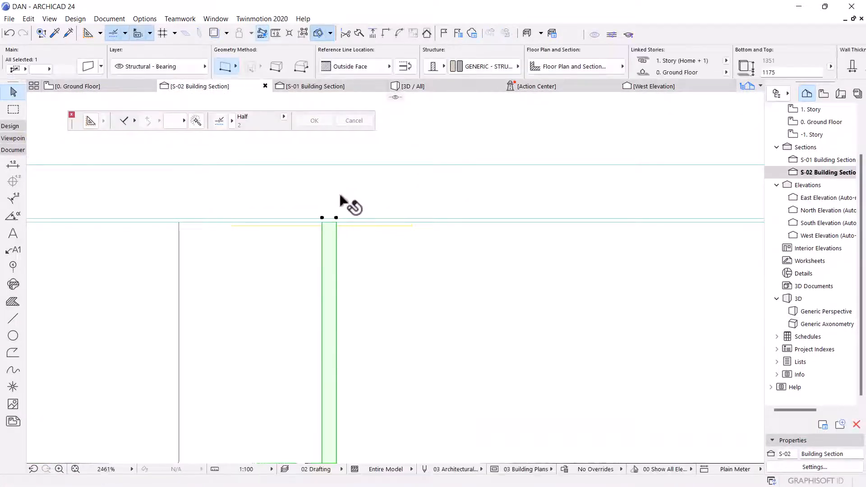
scroll(346, 200, "down", 7)
scroll(356, 299, "up", 2)
scroll(356, 291, "up", 2)
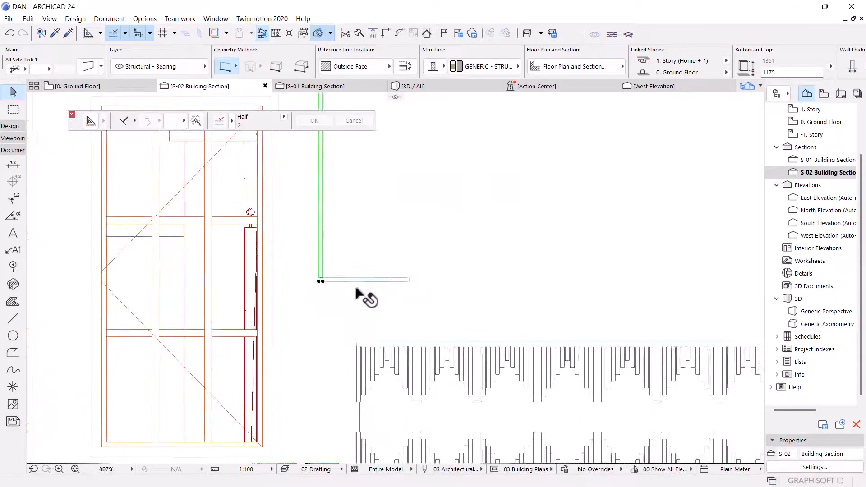
left_click(359, 281)
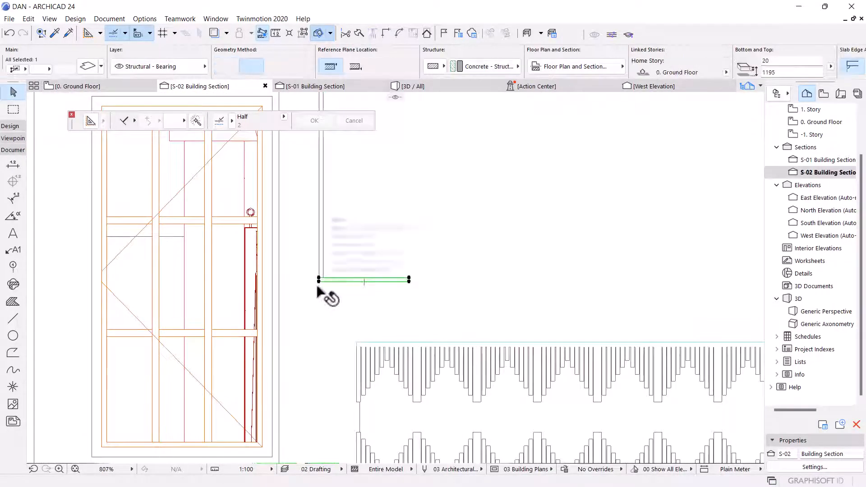
scroll(319, 289, "up", 6)
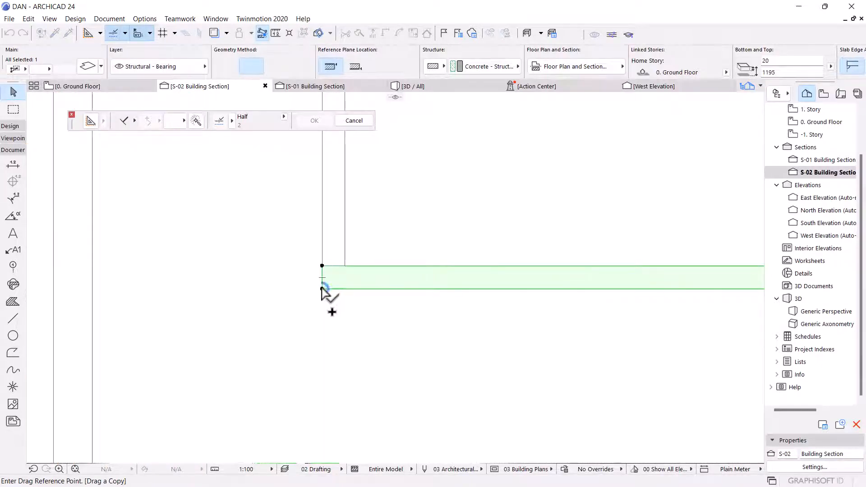
left_click(321, 288)
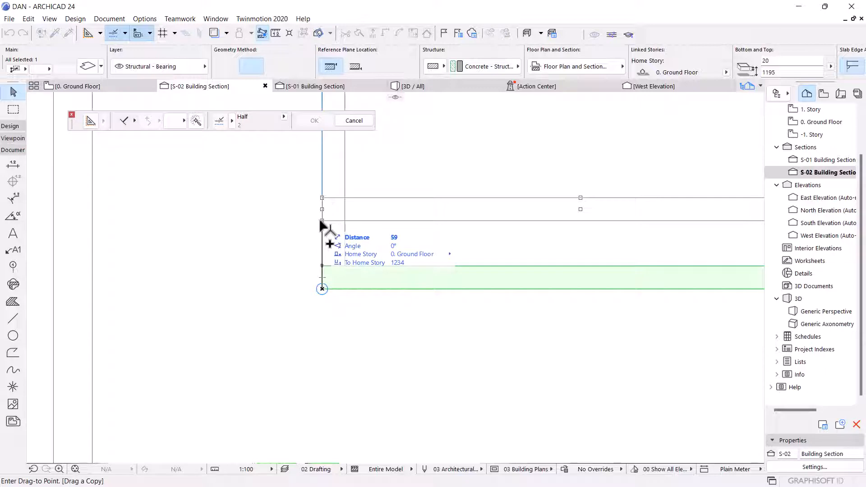
type("40")
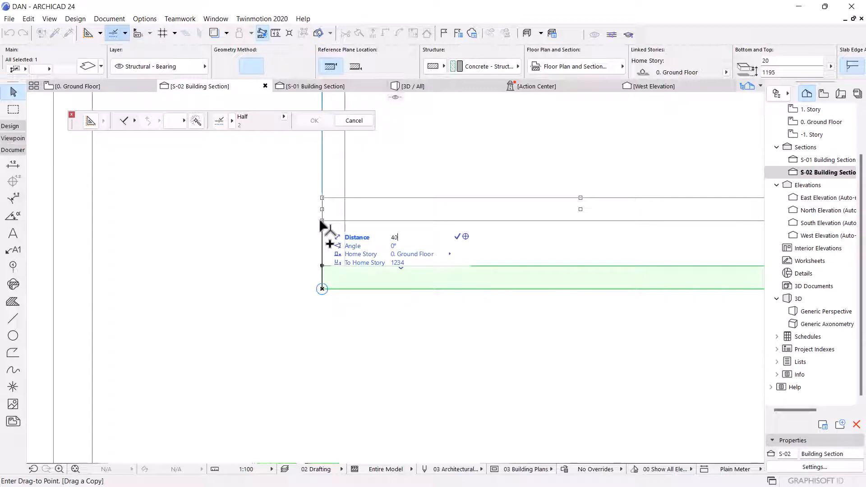
type("0")
key("Return")
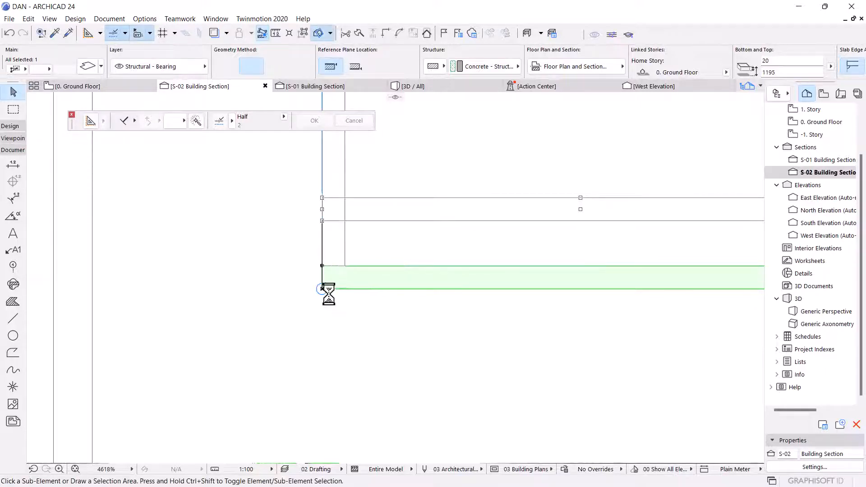
scroll(327, 316, "down", 6)
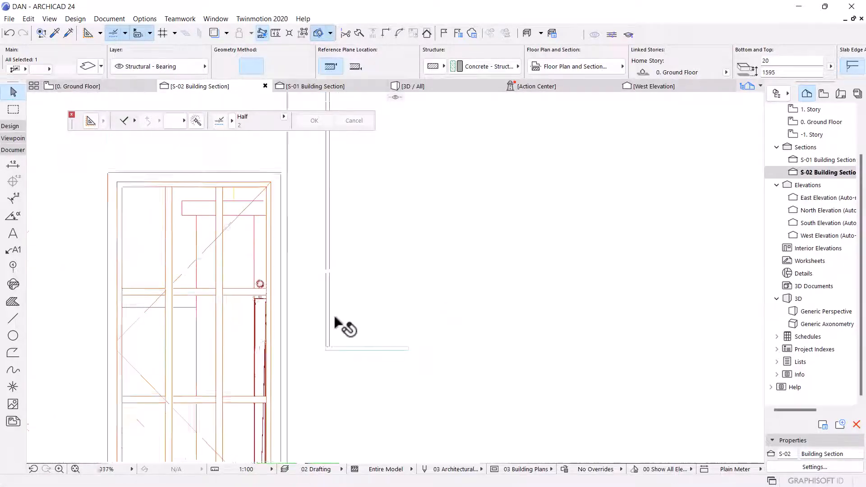
scroll(340, 289, "up", 3)
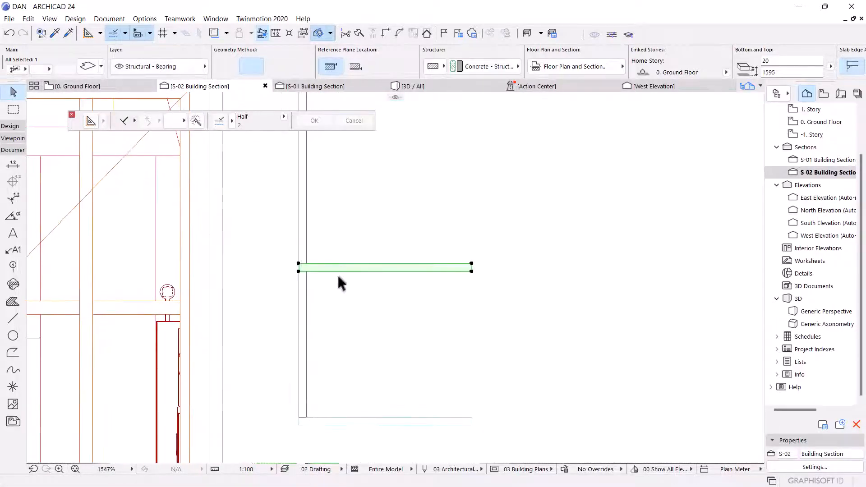
scroll(343, 266, "down", 2)
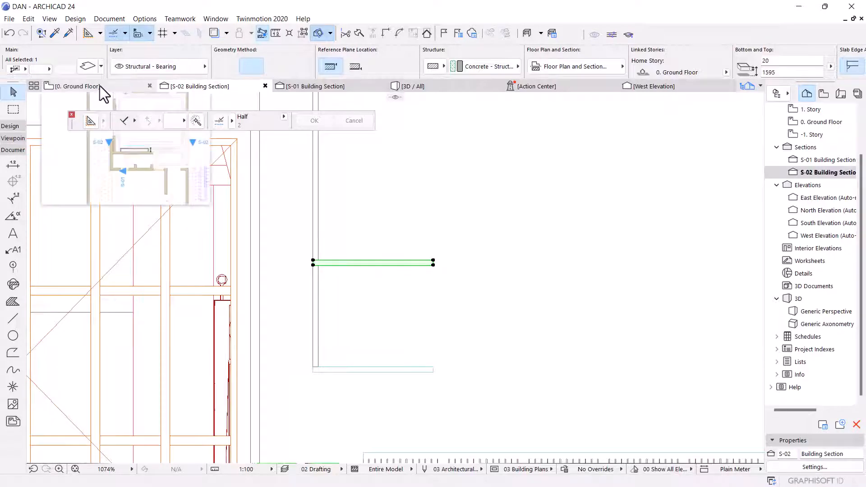
Step: In the ground floor plan, move the upper shelf slab's front free-end corner 150 mm inward along its front edge
left_click(101, 88)
left_click(441, 277)
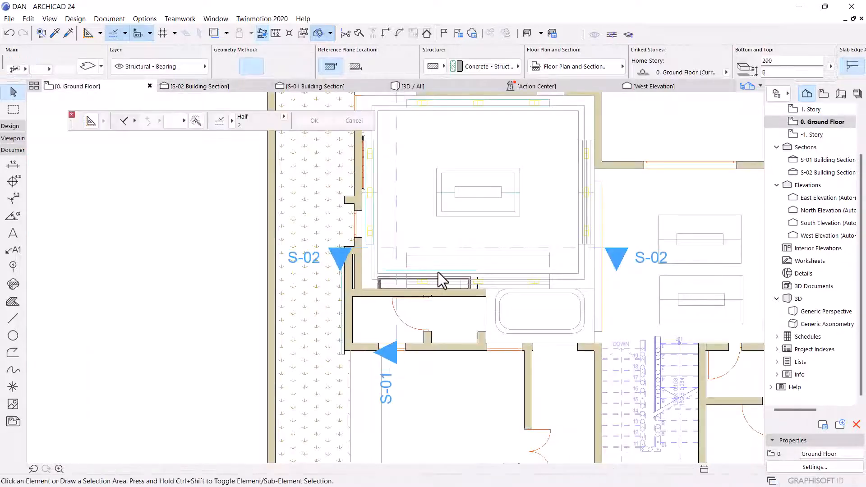
scroll(440, 277, "up", 8)
scroll(467, 289, "up", 1)
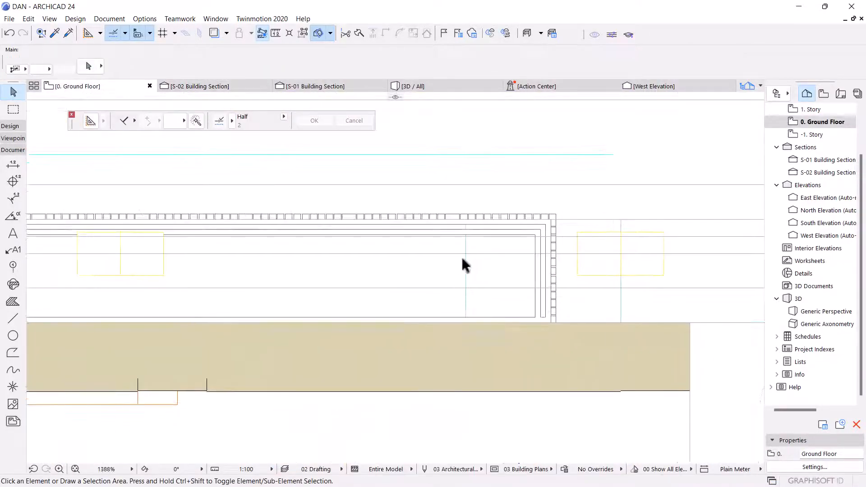
left_click(462, 254)
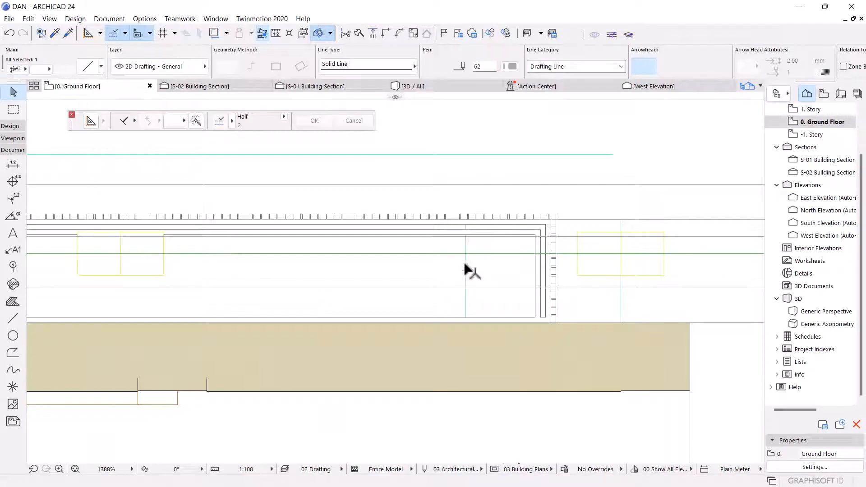
left_click(467, 269)
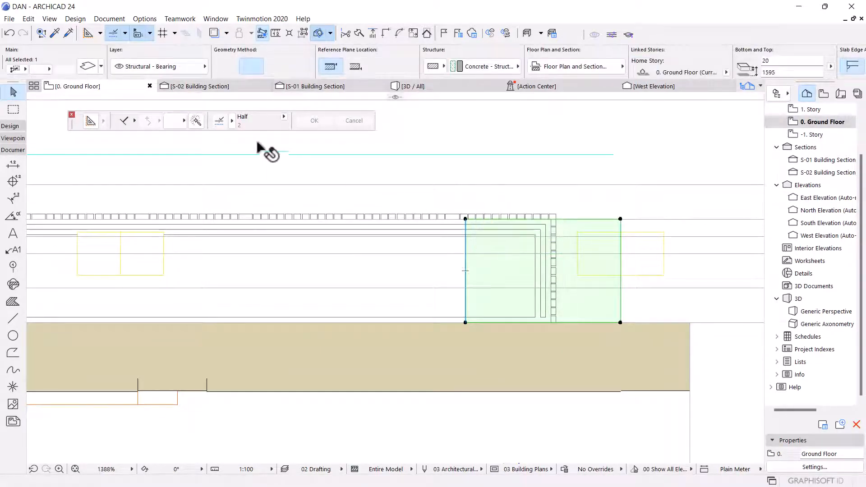
mouse_move(238, 90)
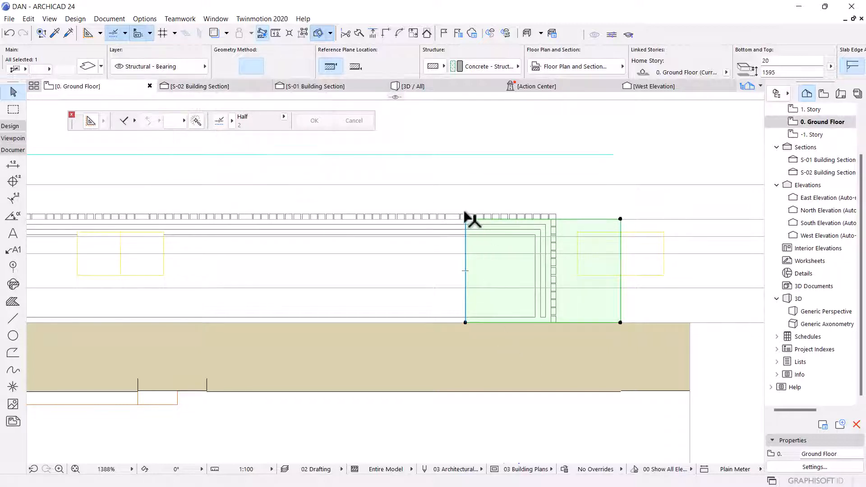
mouse_move(464, 215)
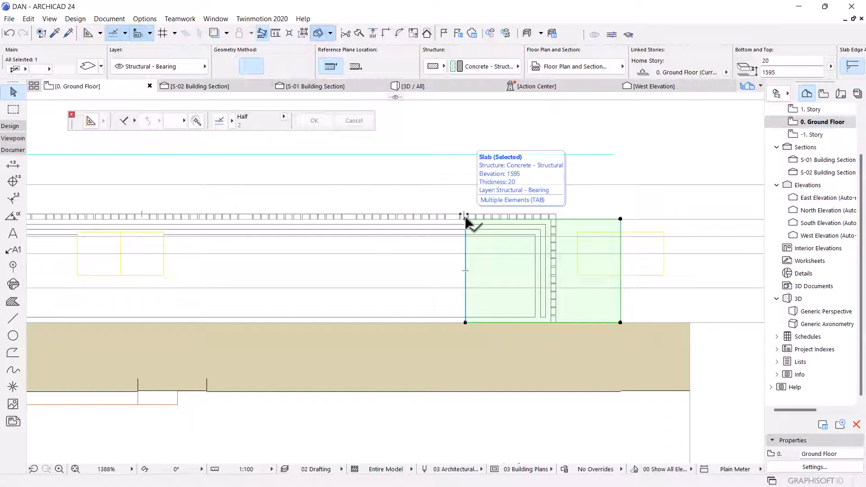
left_click(465, 216)
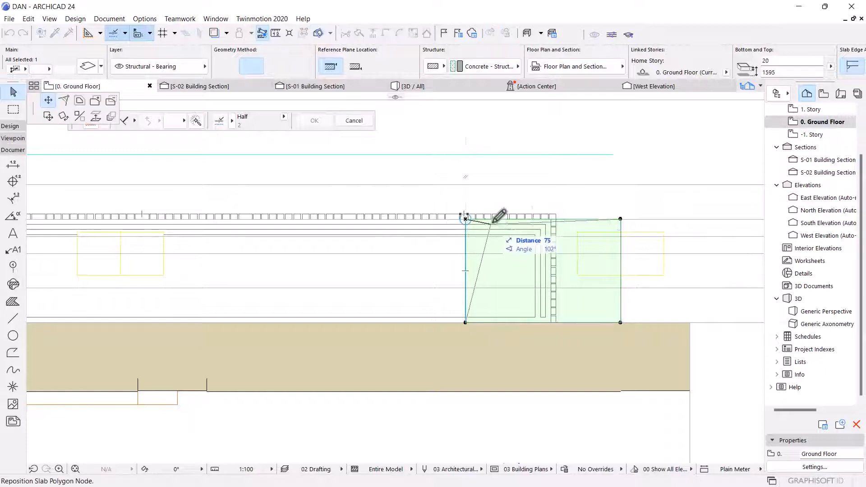
scroll(479, 215, "up", 2)
scroll(406, 224, "up", 3)
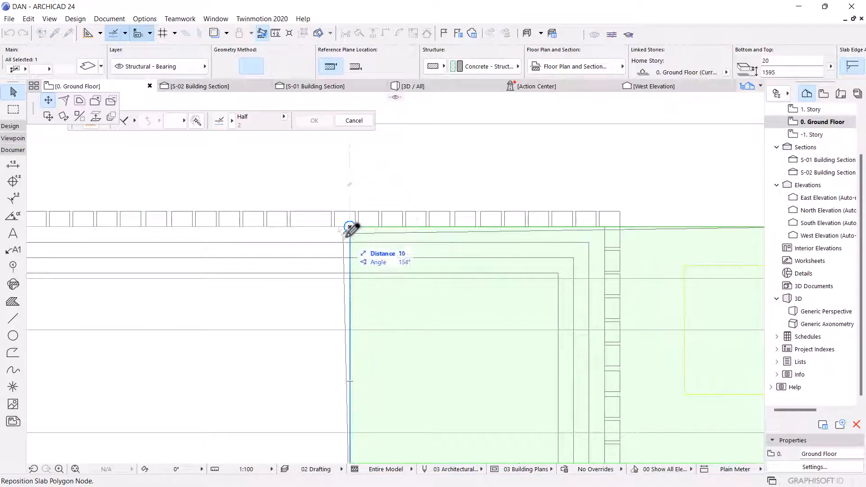
scroll(352, 229, "down", 2)
scroll(360, 232, "up", 3)
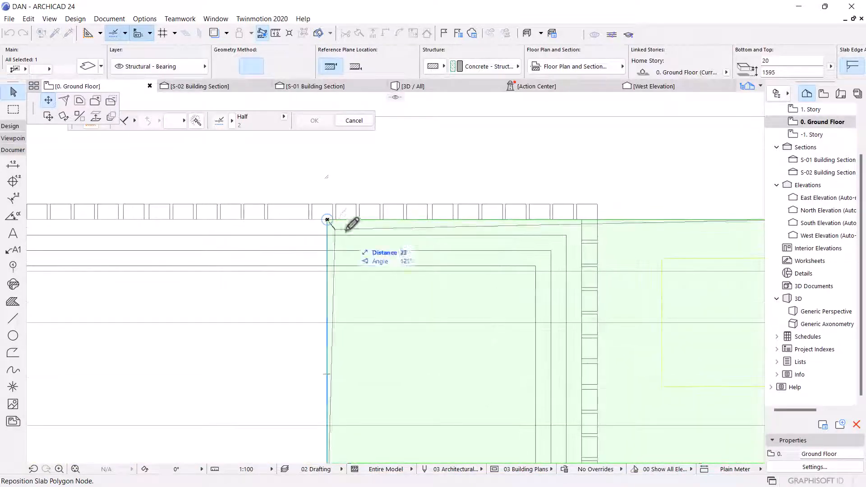
scroll(343, 194, "down", 3)
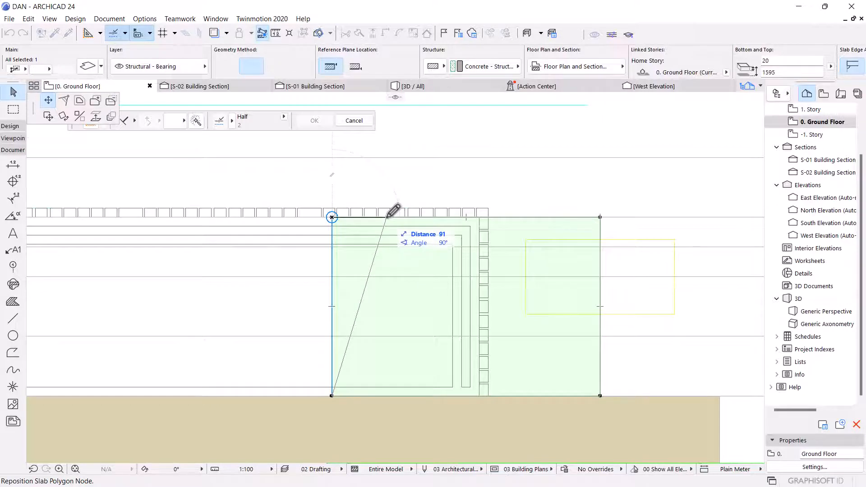
scroll(388, 215, "up", 3)
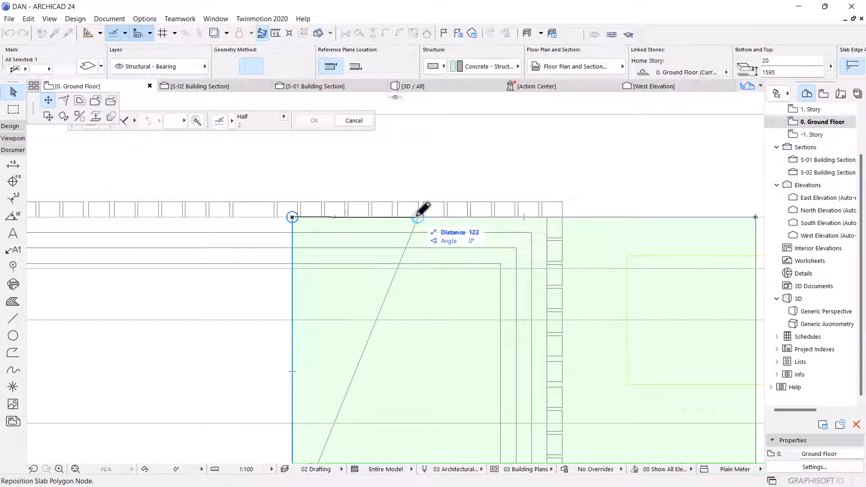
type("15")
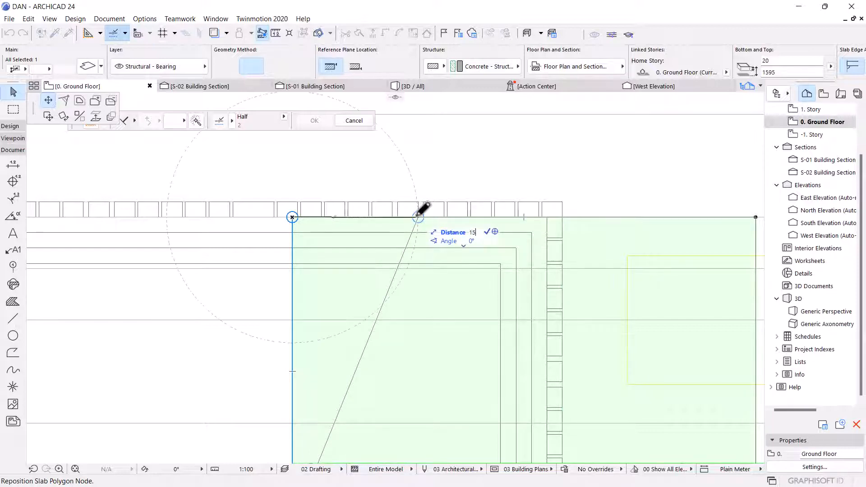
type("0")
key("Return")
scroll(392, 345, "down", 3)
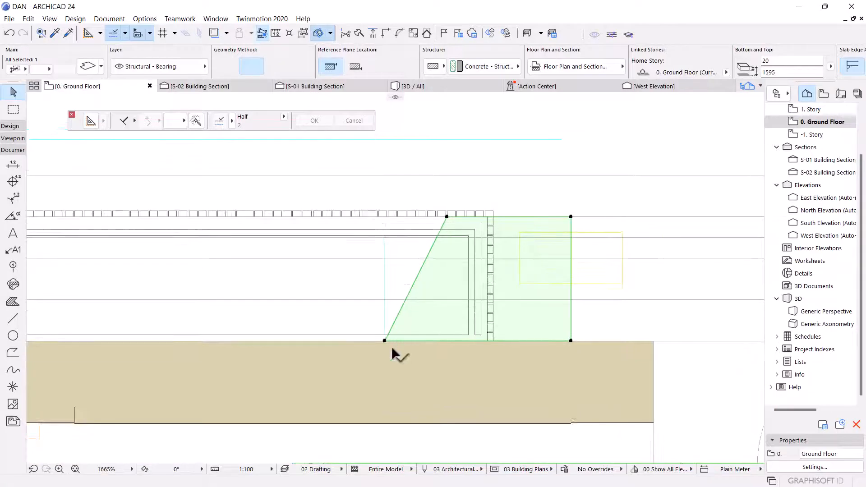
Step: Move the upper shelf's wall-side free-end corner 150 mm inward along the wall, squaring off the shortened end
left_click(385, 341)
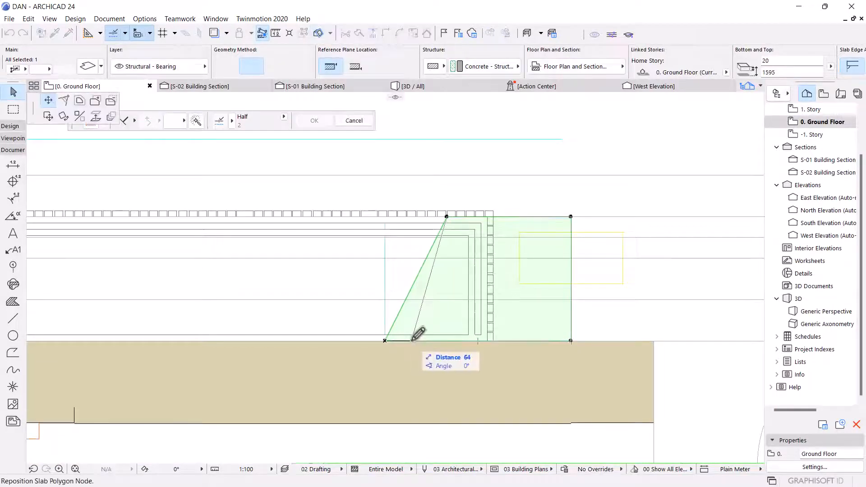
type("150")
key("Return")
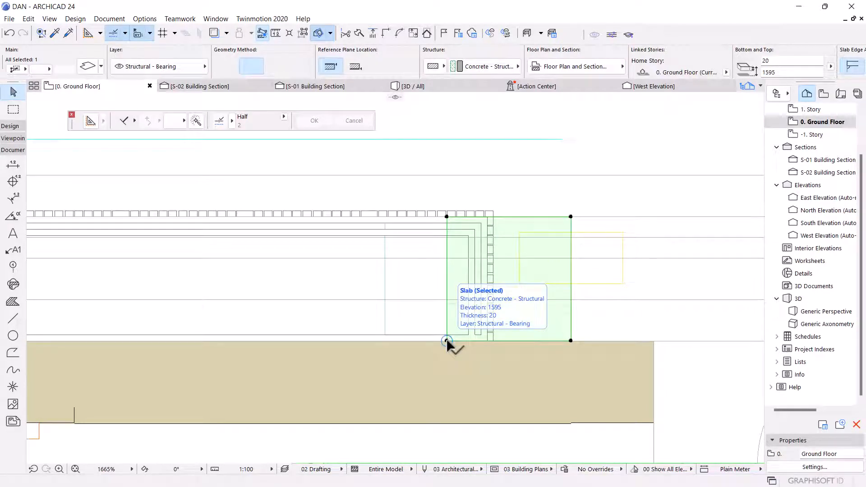
scroll(430, 216, "up", 2)
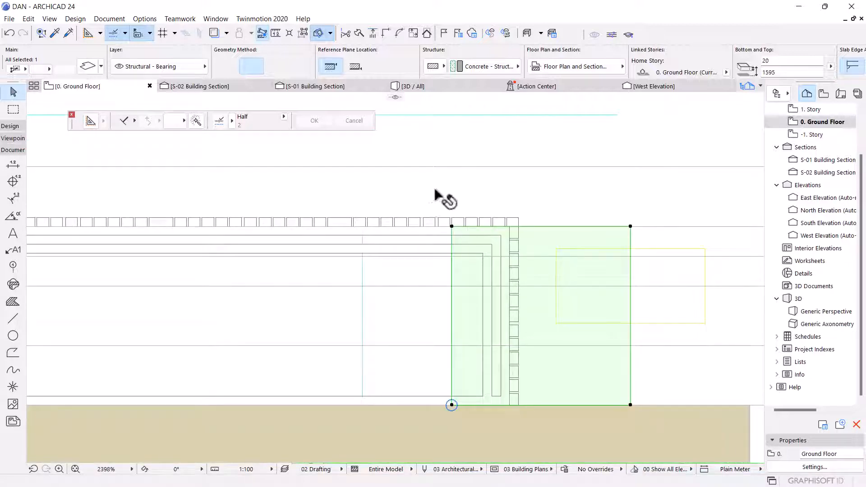
Step: In section S-02, select both shelf slabs and override their top surface with Paint - Glossy White DA 28
left_click(208, 87)
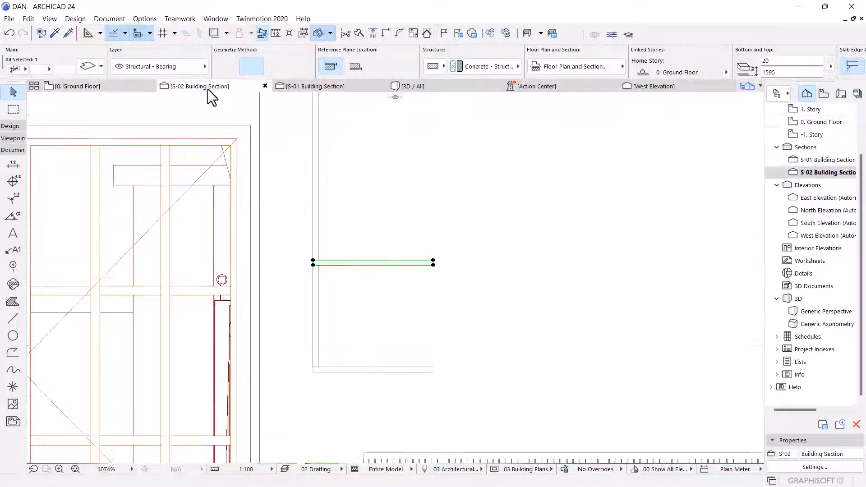
left_click(403, 344)
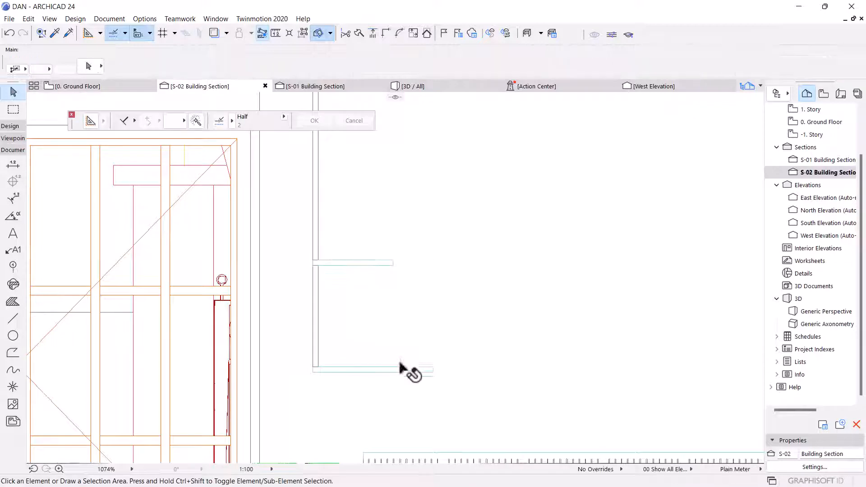
left_click(400, 369)
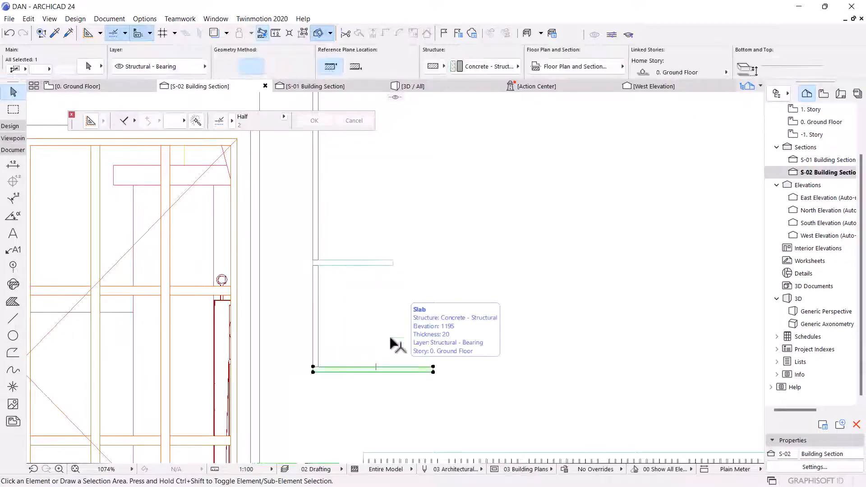
left_click(372, 263, "shift")
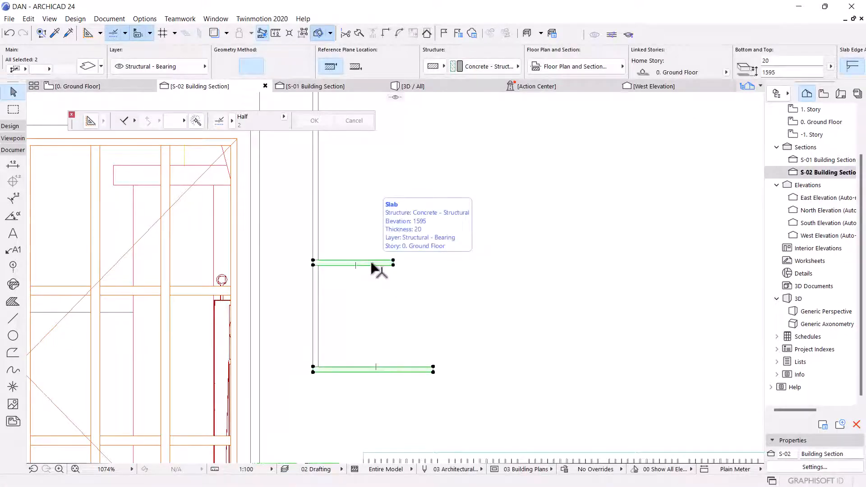
double_click(371, 262)
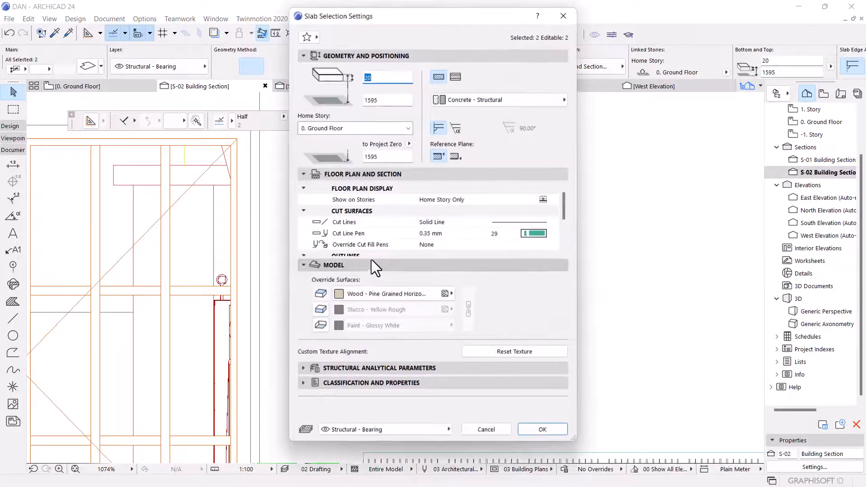
left_click(369, 296)
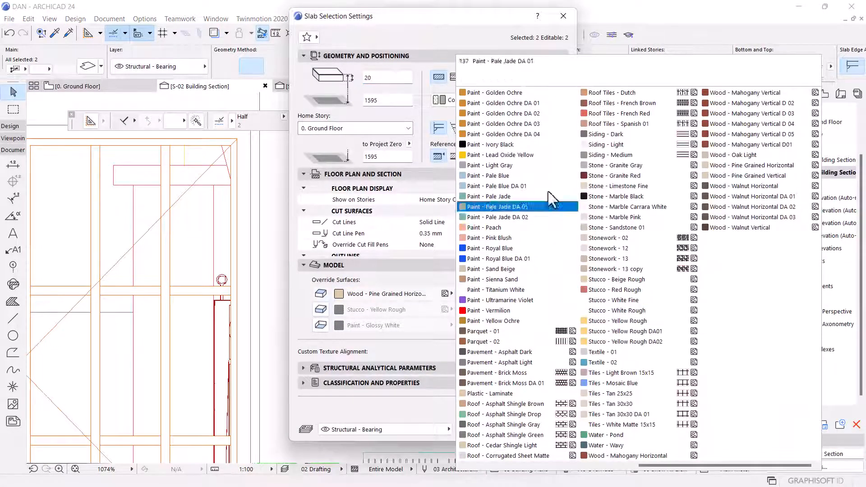
scroll(591, 293, "left", 2)
scroll(589, 289, "left", 2)
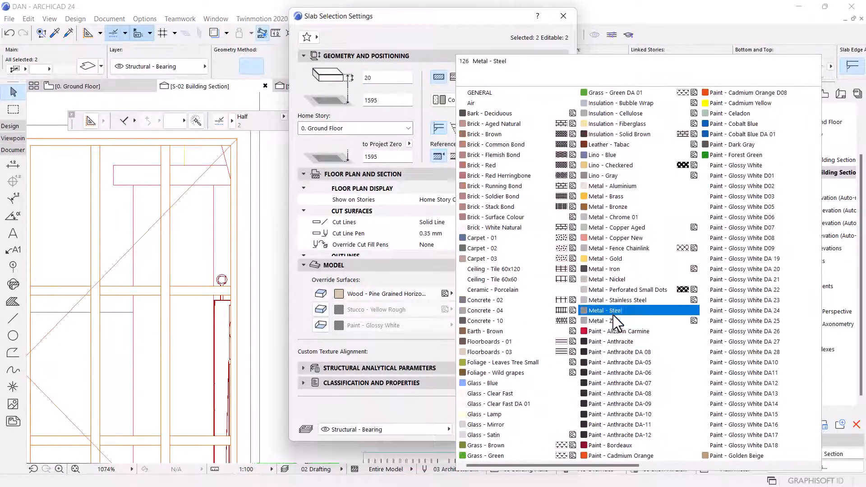
scroll(616, 339, "right", 6)
scroll(599, 337, "left", 6)
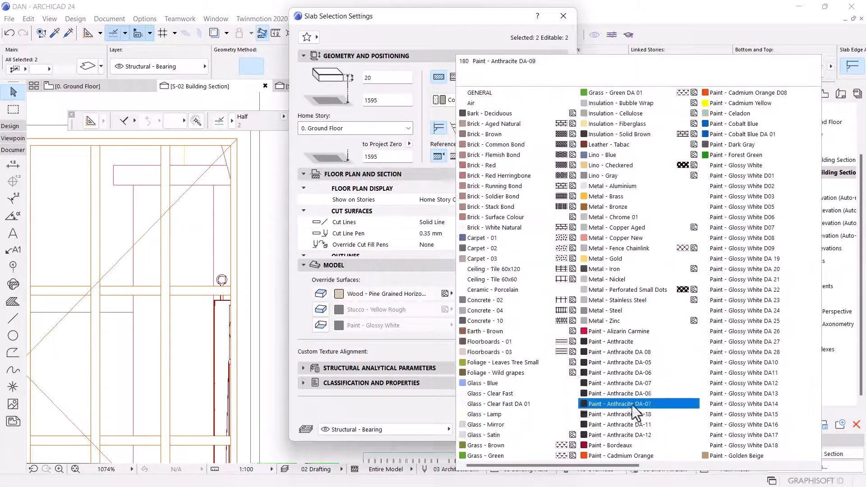
left_click(759, 352)
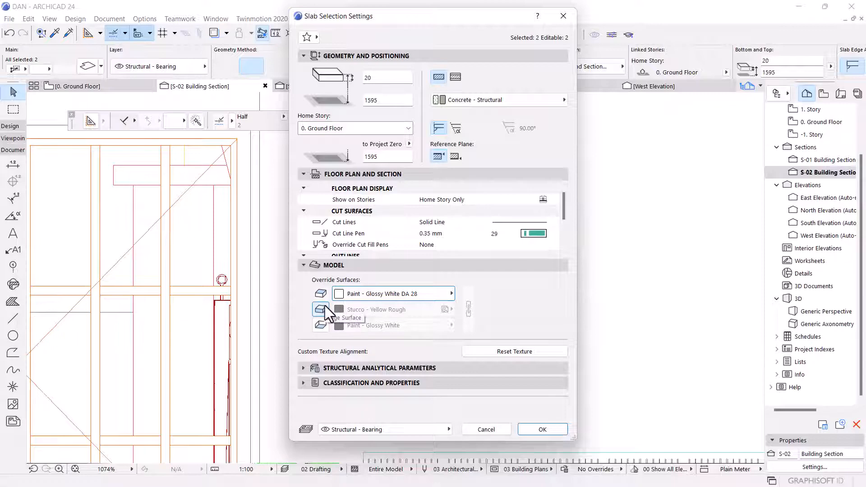
Step: Override the bottom surface of both shelf slabs with Paint - Glossy White DA 28
left_click(321, 325)
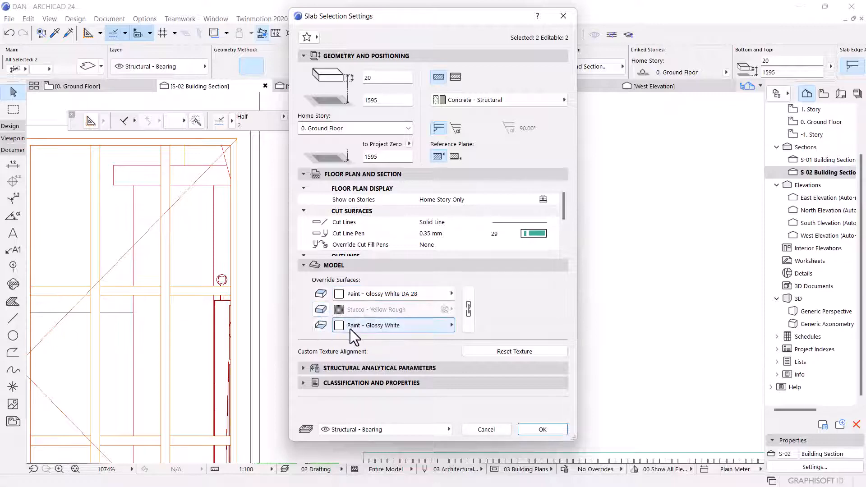
left_click(380, 325)
scroll(681, 285, "down", 3)
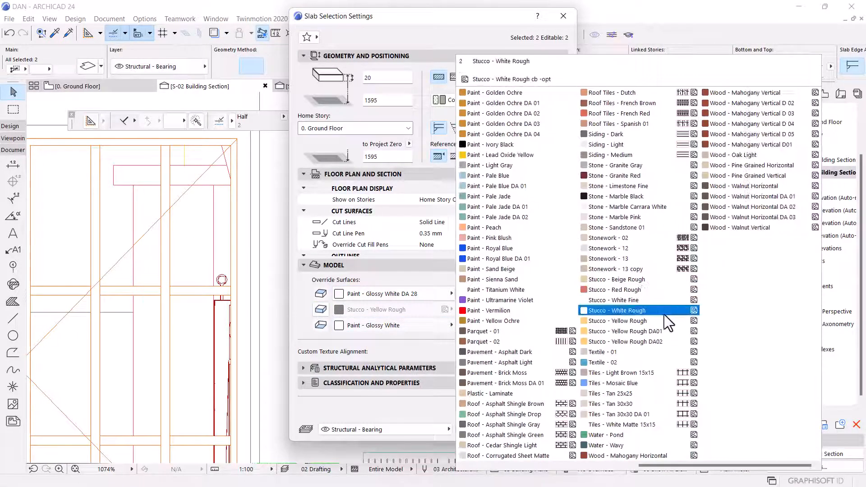
scroll(664, 315, "up", 3)
left_click(758, 353)
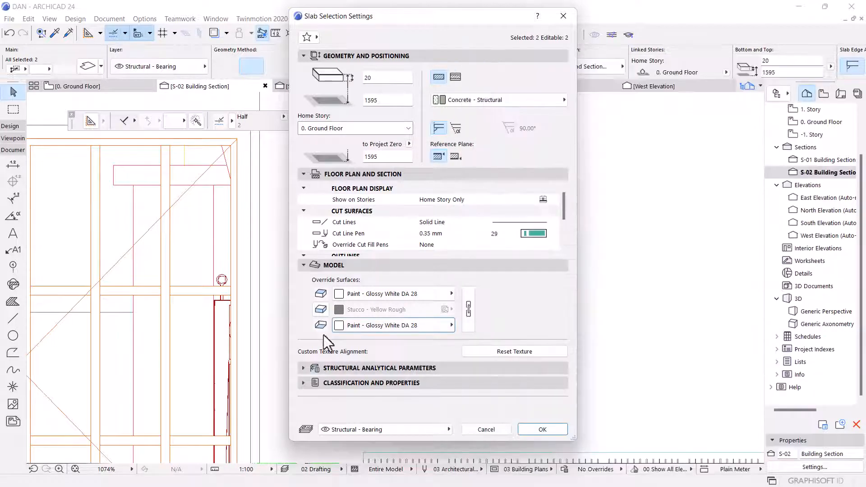
Step: Override the edge surface of both shelf slabs with Paint - Anthracite DA-12 and apply the slab settings
left_click(320, 310)
left_click(356, 310)
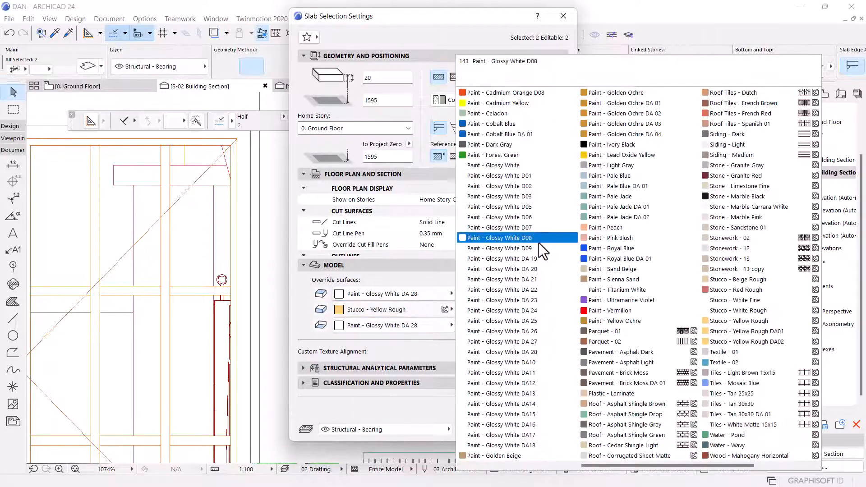
scroll(595, 164, "up", 2)
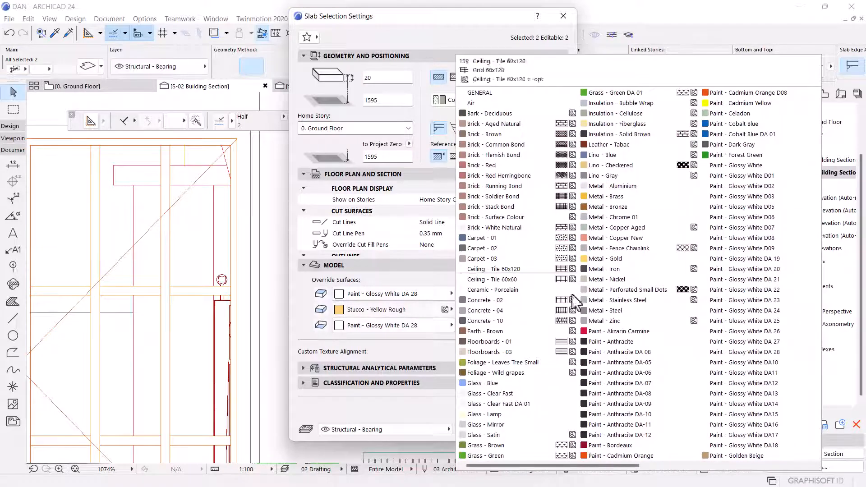
left_click(636, 436)
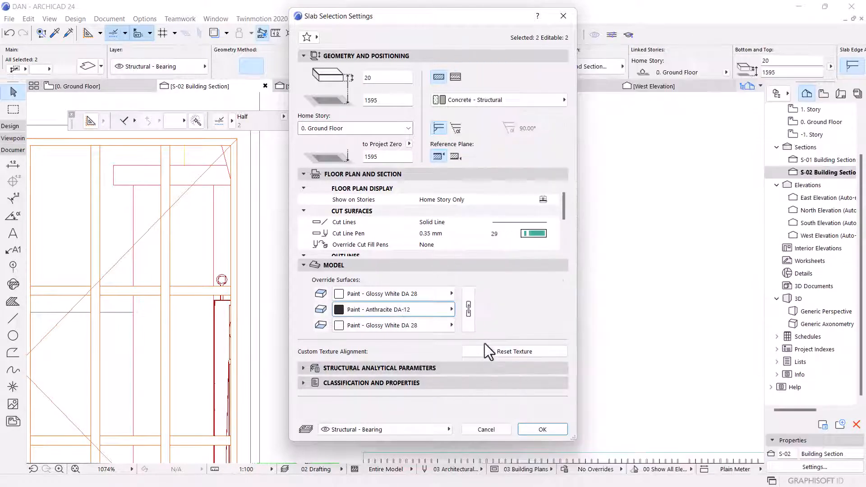
left_click(532, 426)
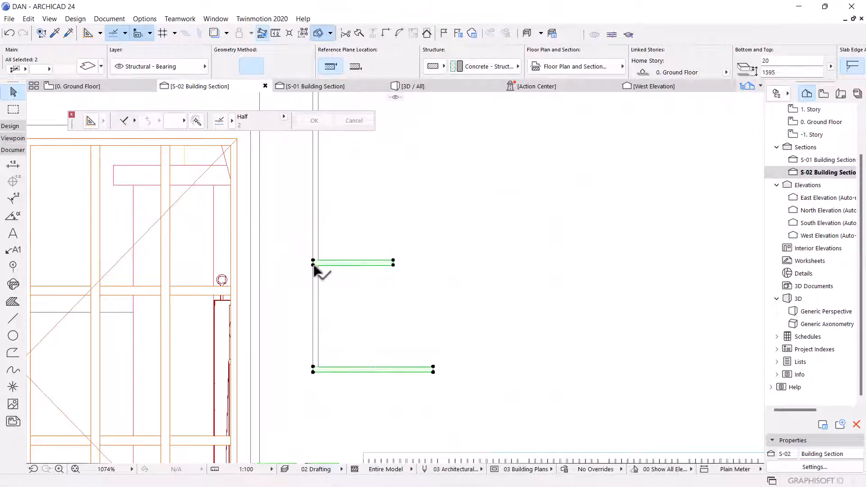
Step: Drag a copy of the shorter upper shelf slab 400 mm straight up along the thin wall panel
key("Escape")
left_click(344, 267)
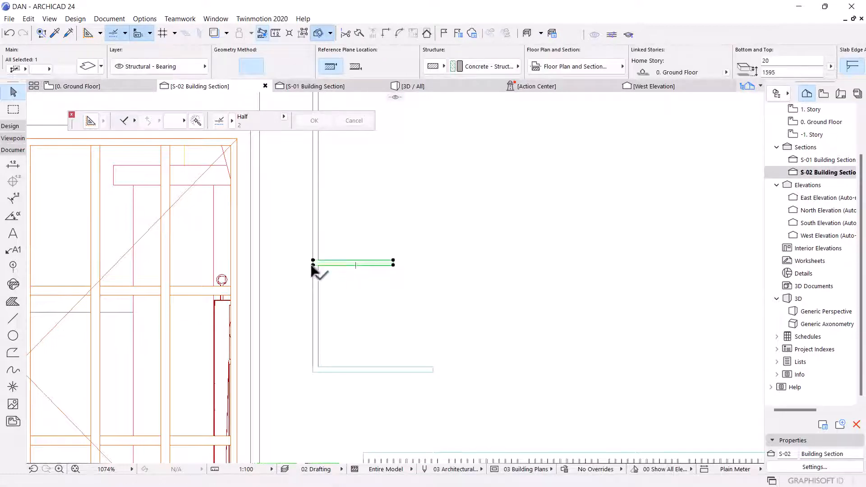
key("ctrl+shift+d")
scroll(311, 266, "up", 2)
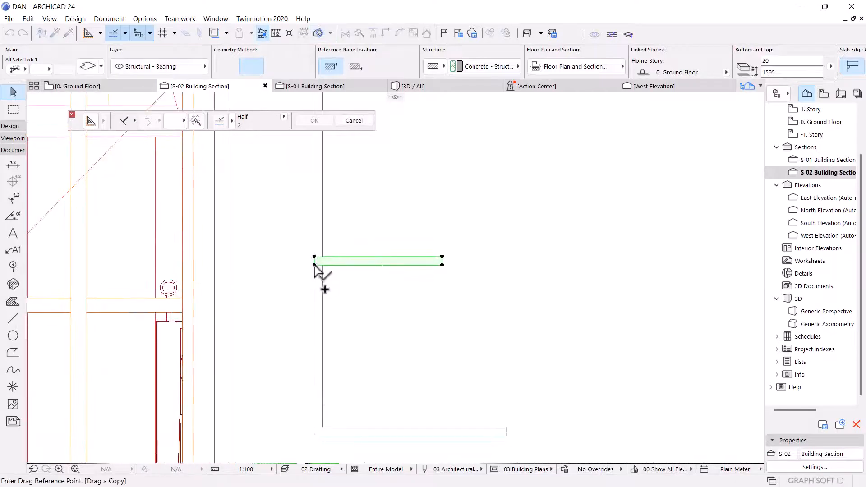
left_click(315, 265)
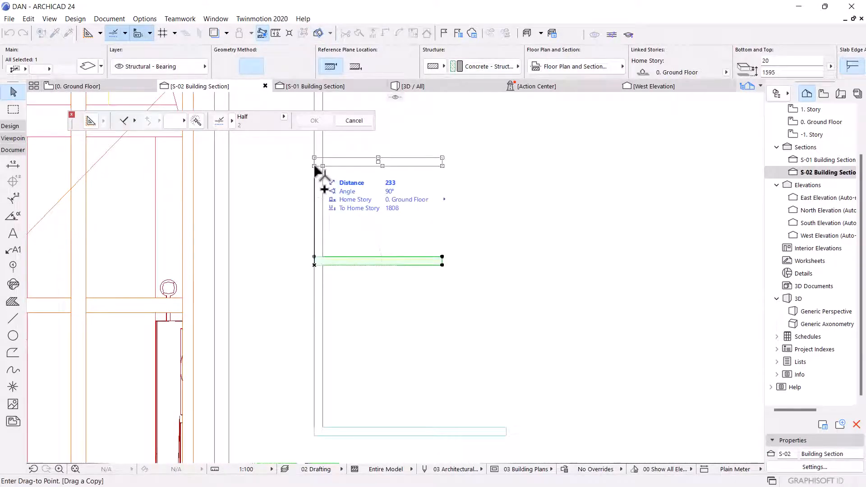
type("400")
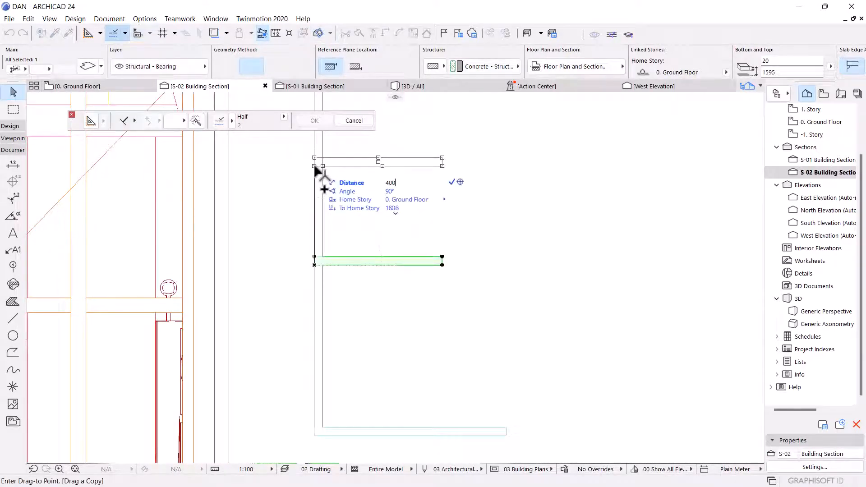
key("Return")
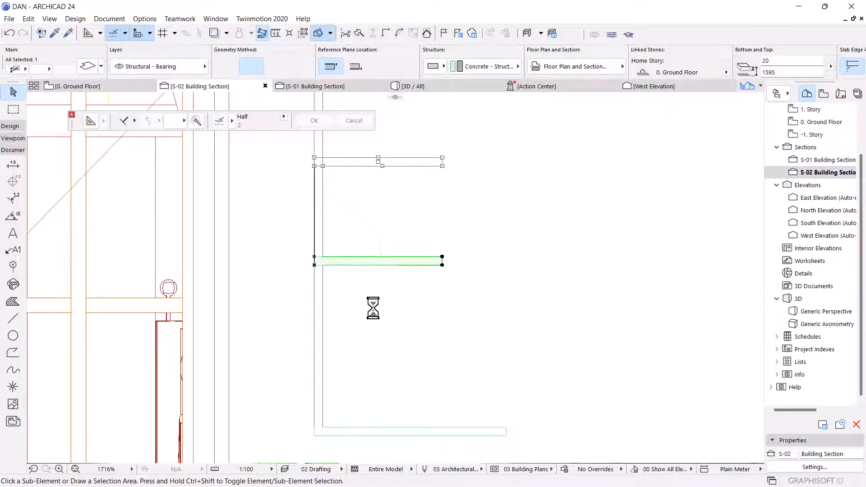
scroll(373, 308, "down", 5)
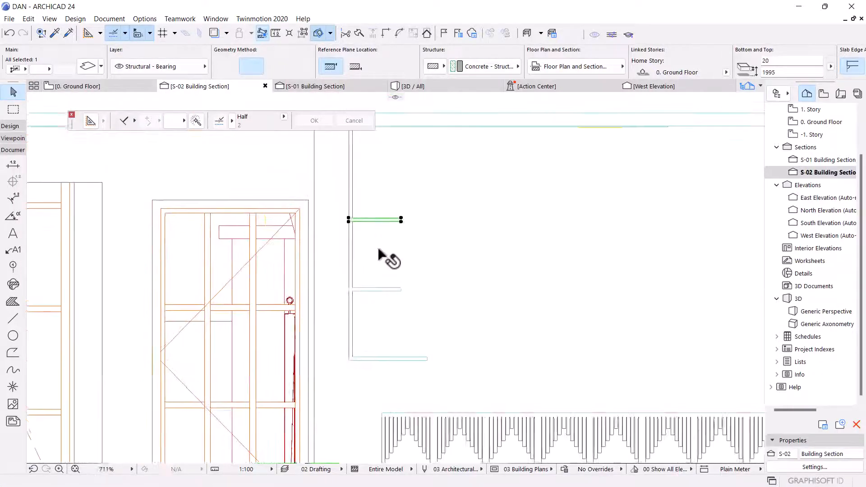
scroll(386, 259, "down", 2)
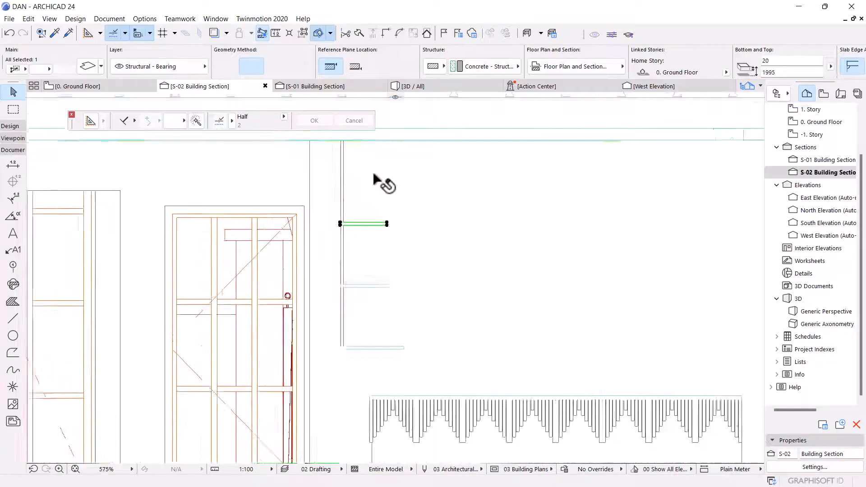
scroll(374, 174, "up", 3)
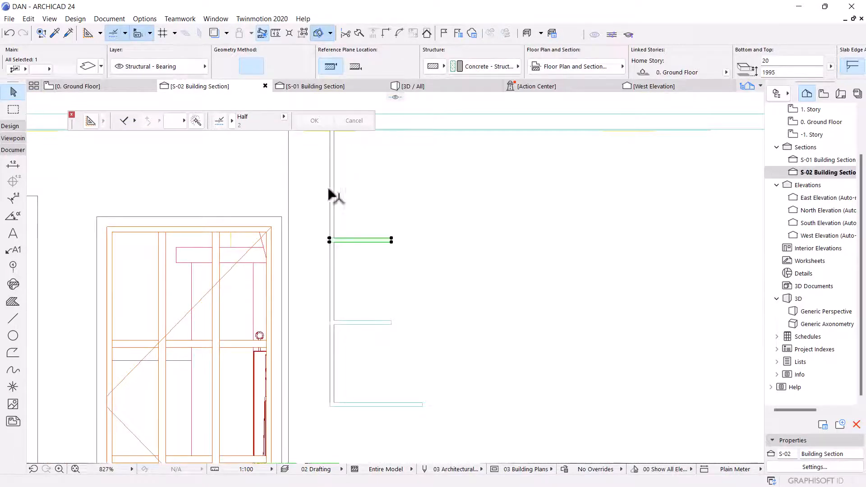
Step: In the ground floor plan, move the topmost shelf slab's wall-side free-end corner 50 mm outward along the wall
left_click(118, 85)
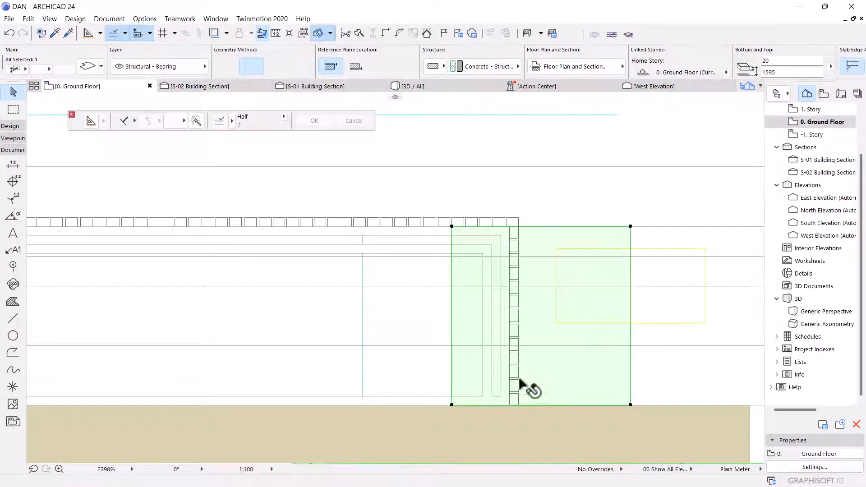
key("Escape")
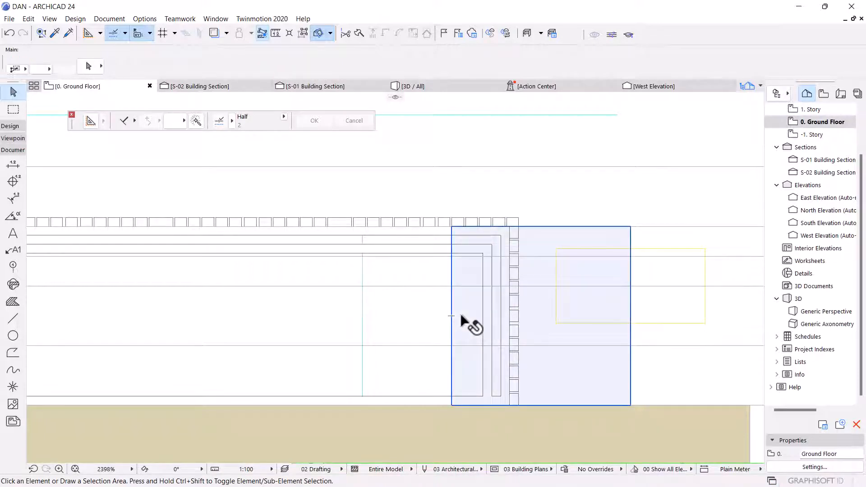
left_click(467, 336)
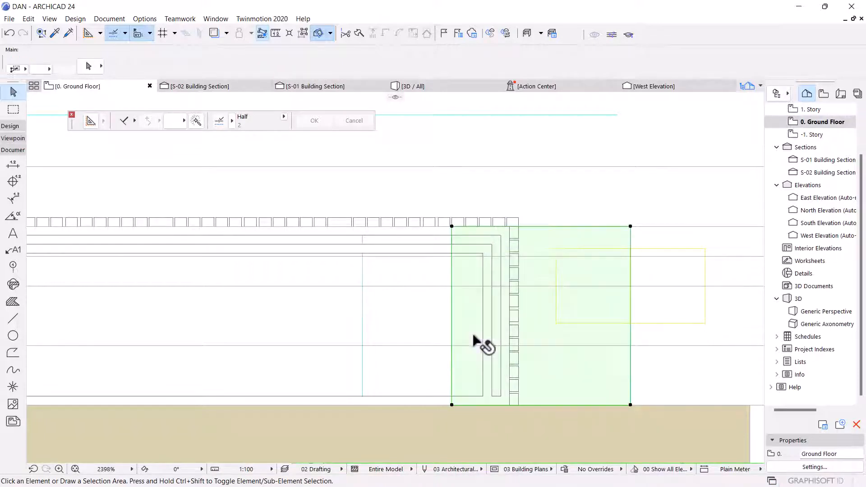
left_click(452, 405)
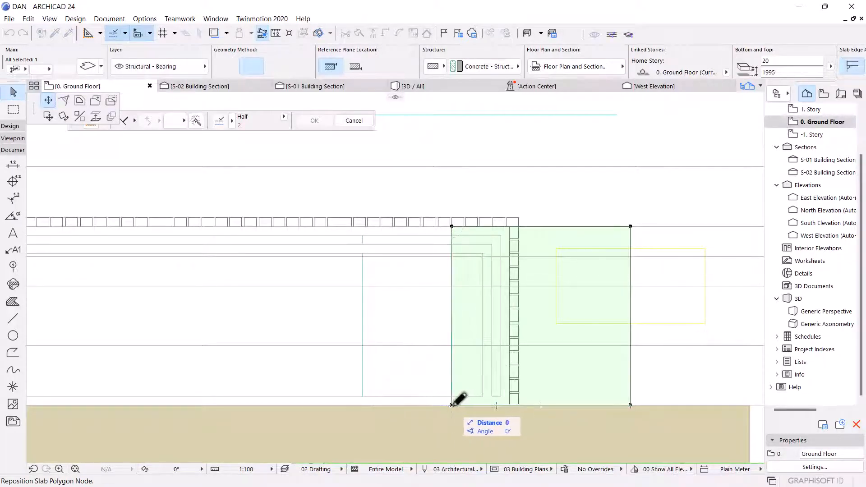
type("5")
left_click(422, 405)
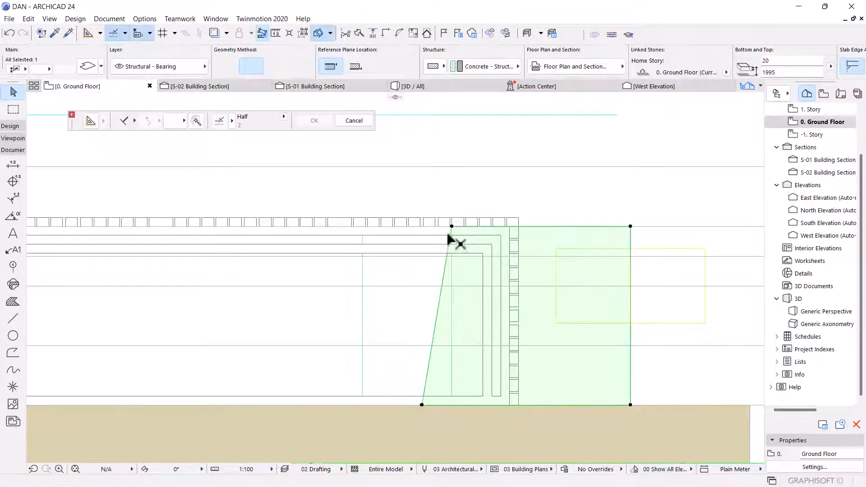
Step: Move the topmost shelf's front free-end corner 50 mm outward to square off the end, and return to section S-02
left_click(451, 226)
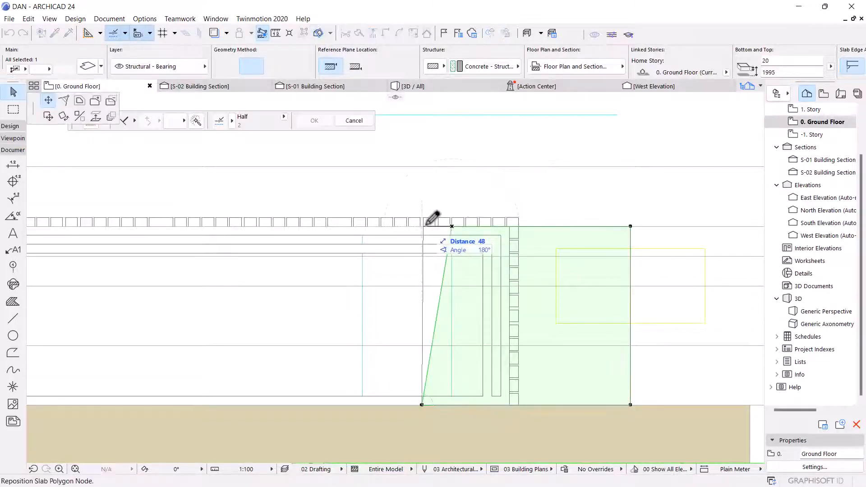
scroll(433, 217, "up", 4)
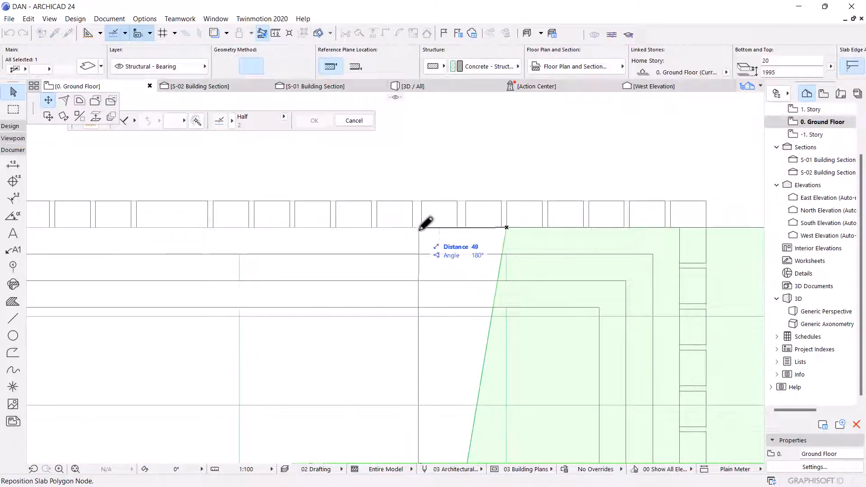
type("5")
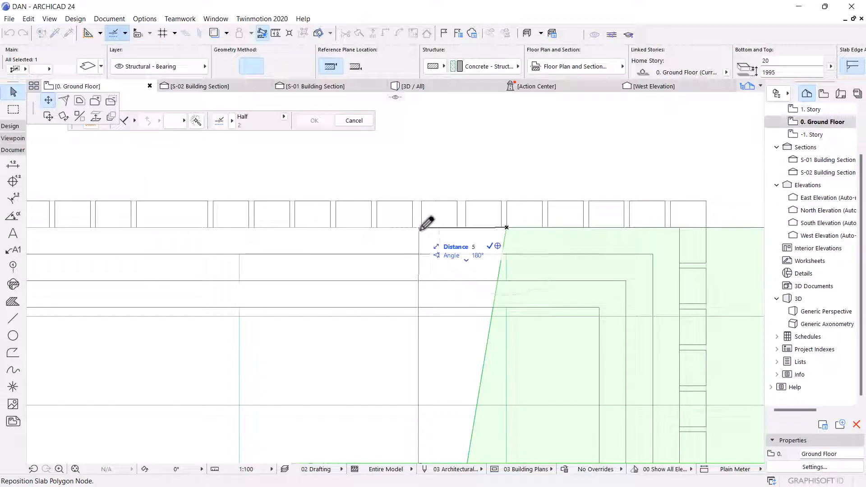
key("Return")
scroll(396, 239, "down", 3)
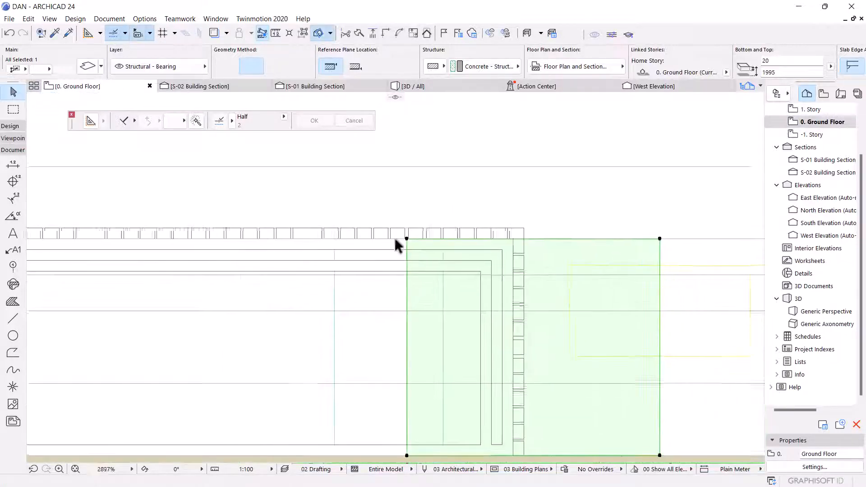
key("Escape")
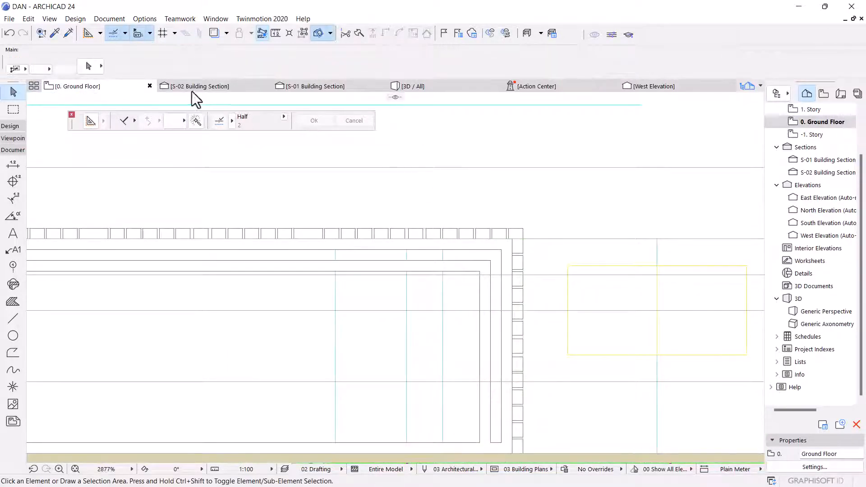
left_click(195, 85)
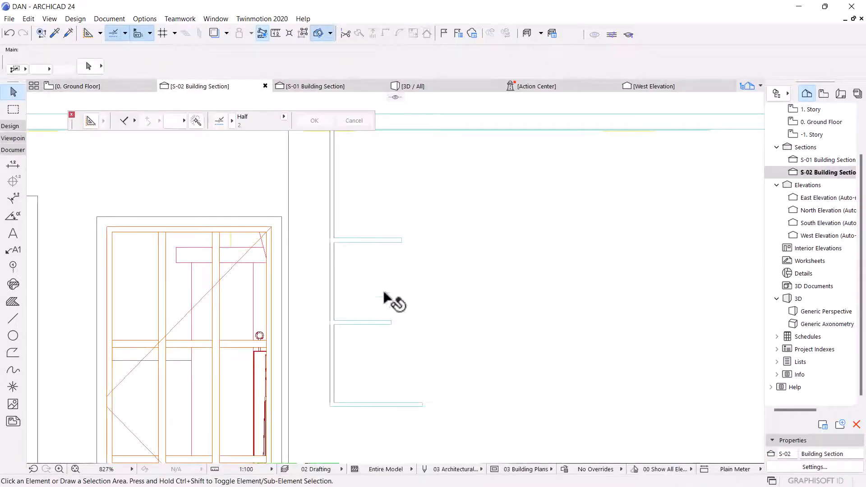
Step: Drag a copy of the second-lowest shelf slab 800 mm straight up along the thin wall panel to form a fourth shelf
left_click(343, 322)
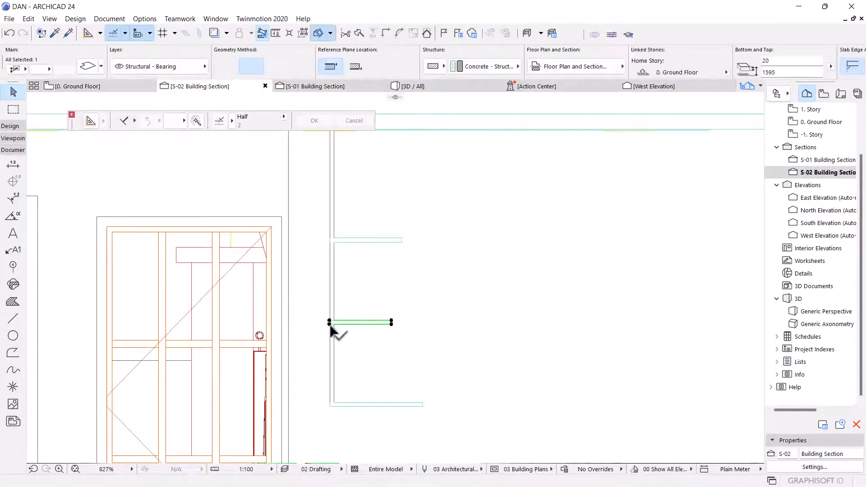
key("ctrl+d")
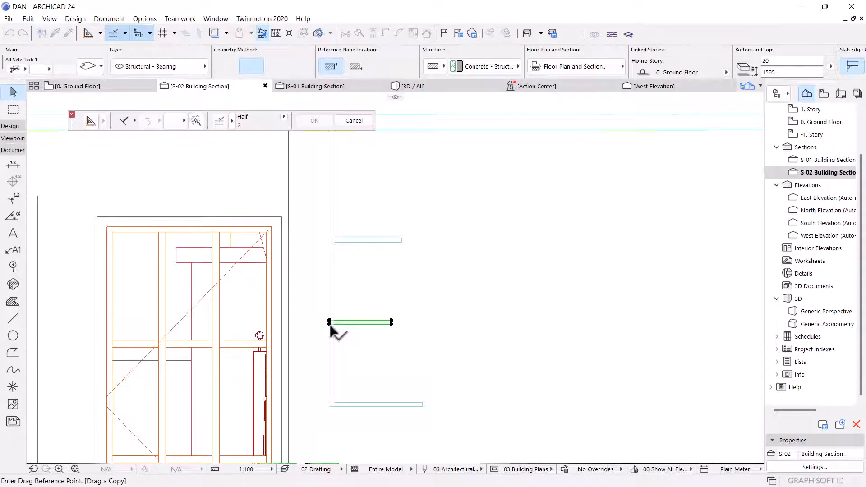
scroll(328, 323, "up", 3)
left_click(331, 323)
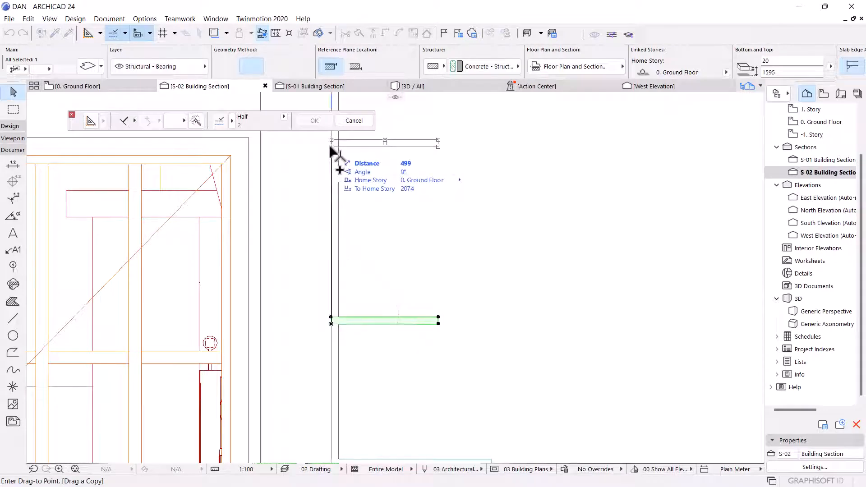
type("800")
key("Return")
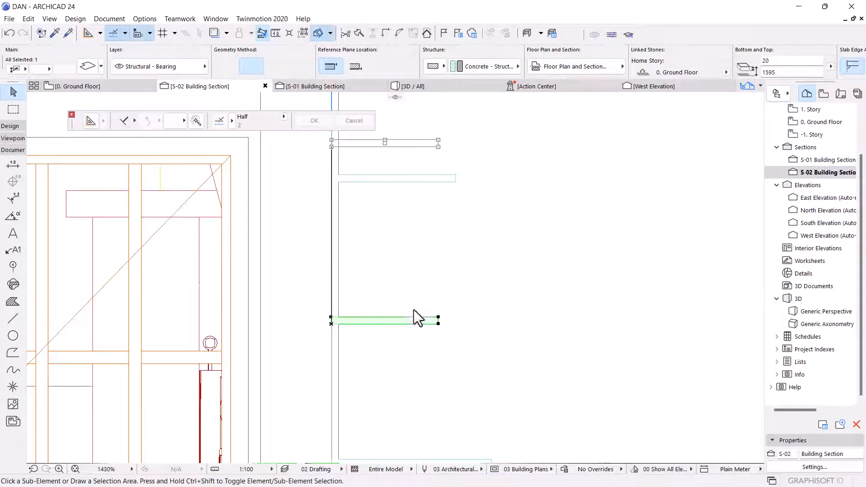
scroll(388, 252, "down", 3)
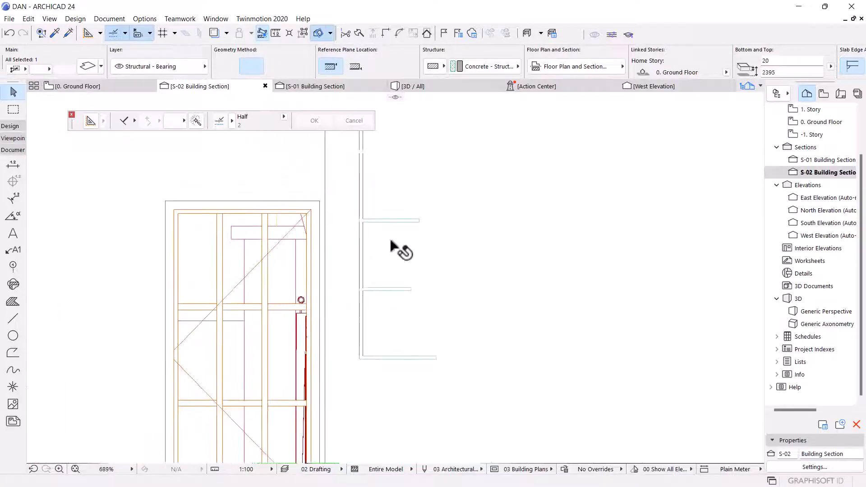
scroll(415, 149, "down", 2)
left_click(415, 219)
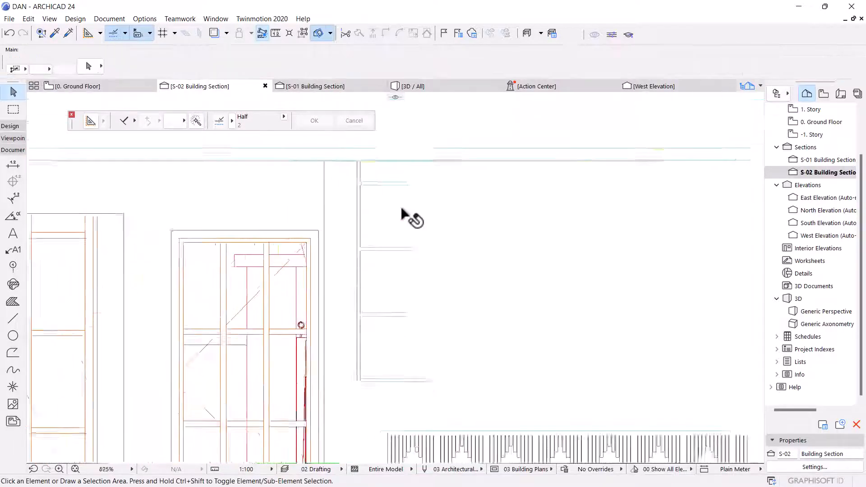
Step: Start the Line tool for chained lines and set its pen to red pen 20
scroll(388, 190, "down", 2)
scroll(392, 276, "up", 3)
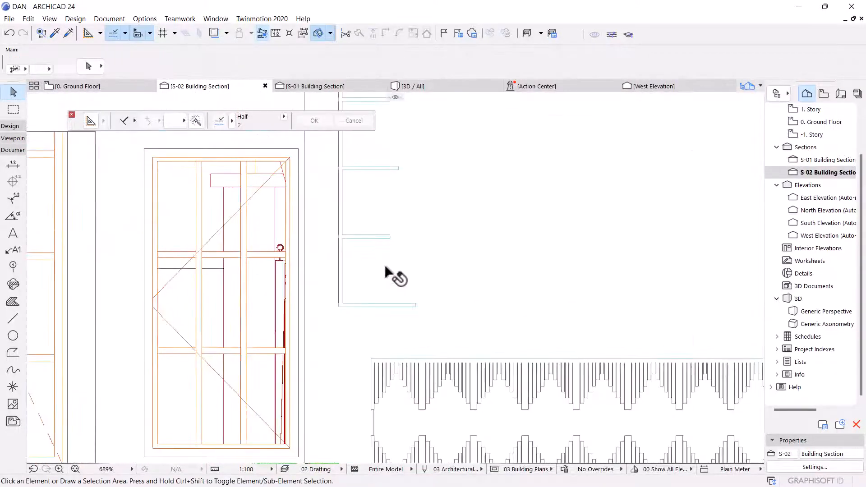
scroll(316, 253, "down", 3)
scroll(343, 153, "up", 2)
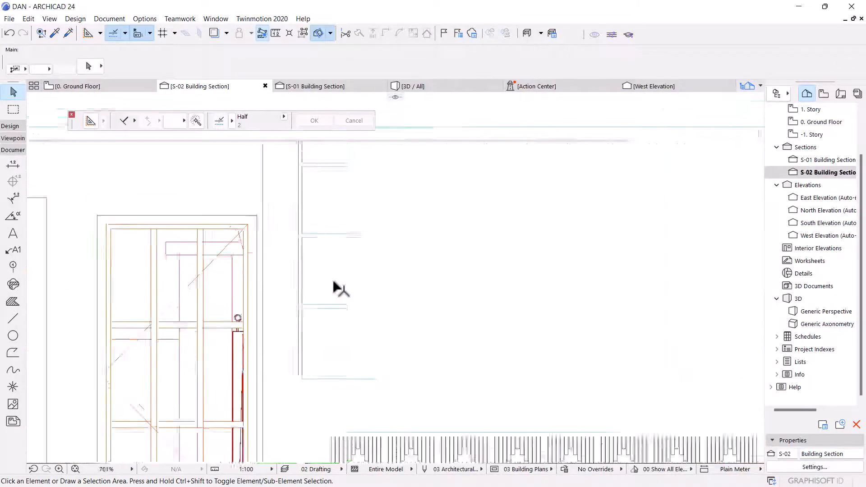
scroll(328, 257, "up", 2)
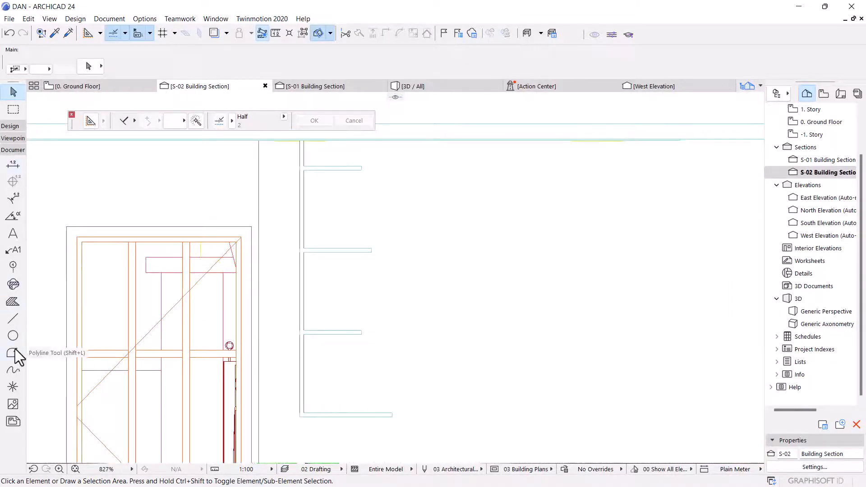
left_click(2, 320)
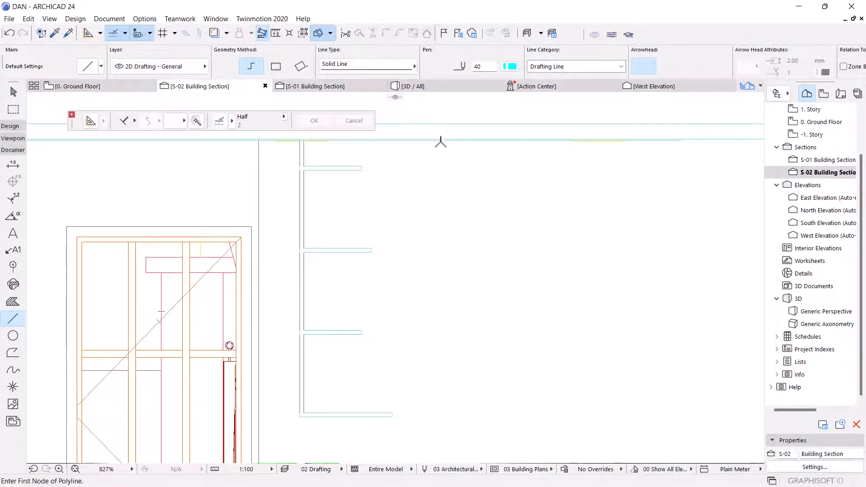
left_click(510, 67)
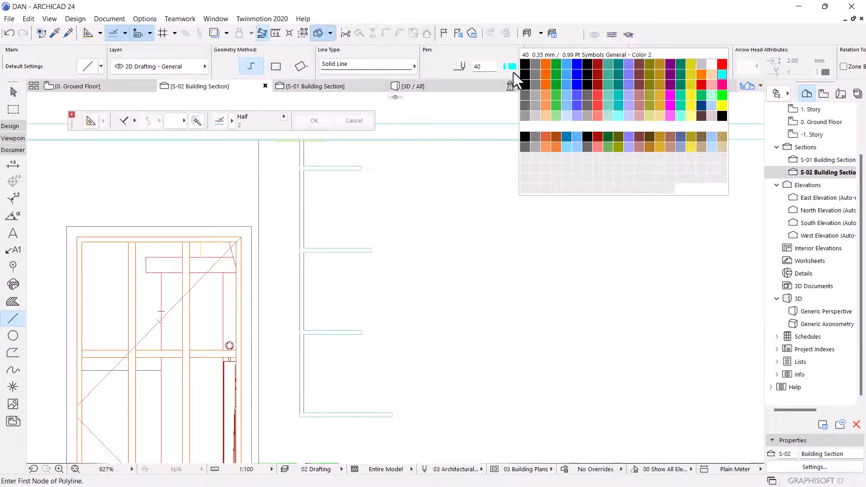
left_click(722, 64)
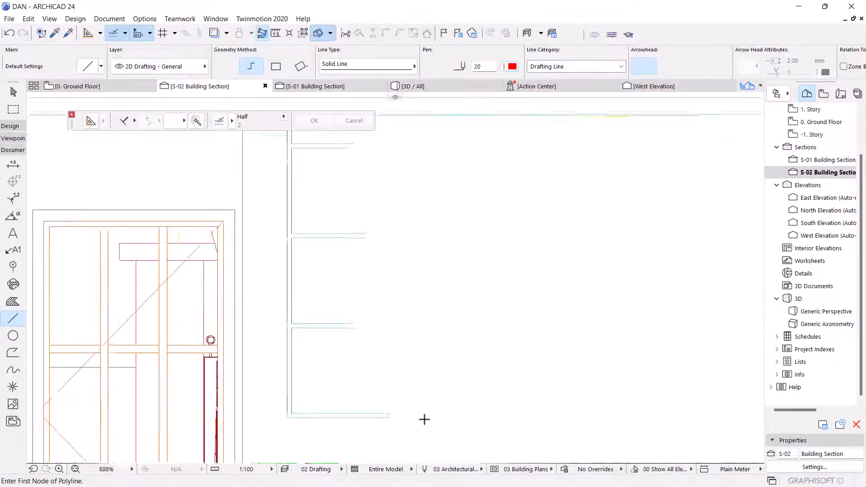
Step: Draw the first profile line from the lowest shelf's lower free-end corner to the midpoint of the second shelf's end
scroll(424, 418, "up", 5)
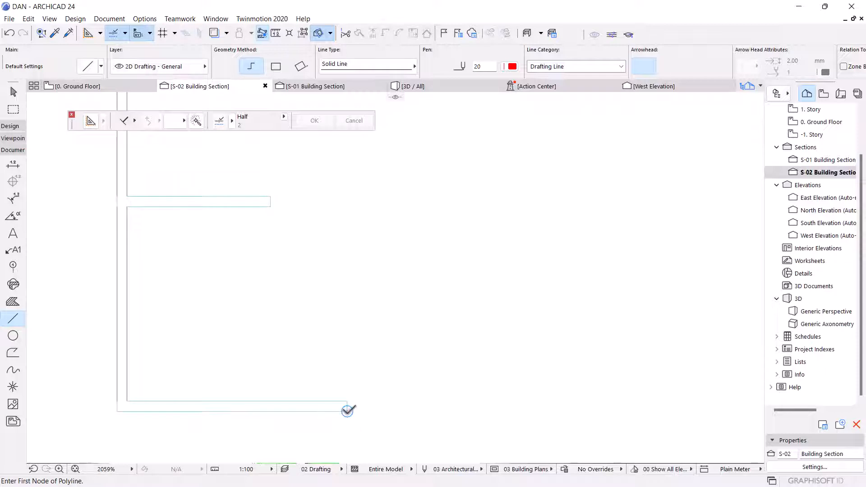
scroll(348, 411, "up", 5)
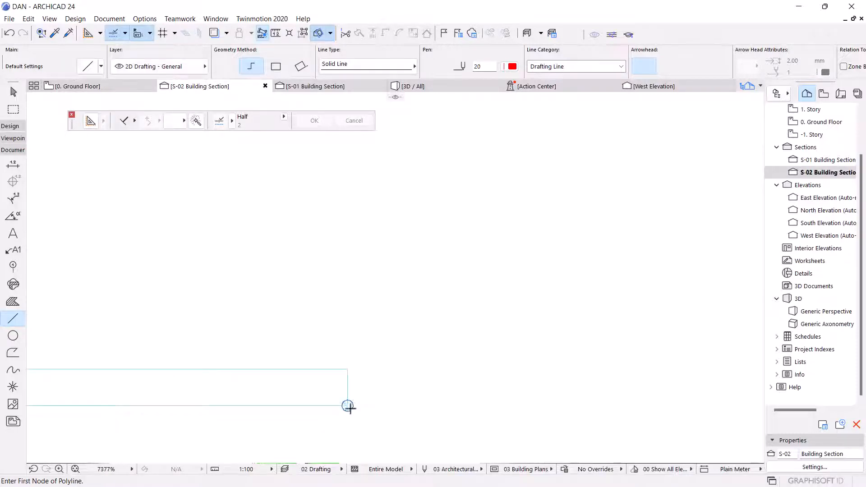
scroll(350, 406, "down", 5)
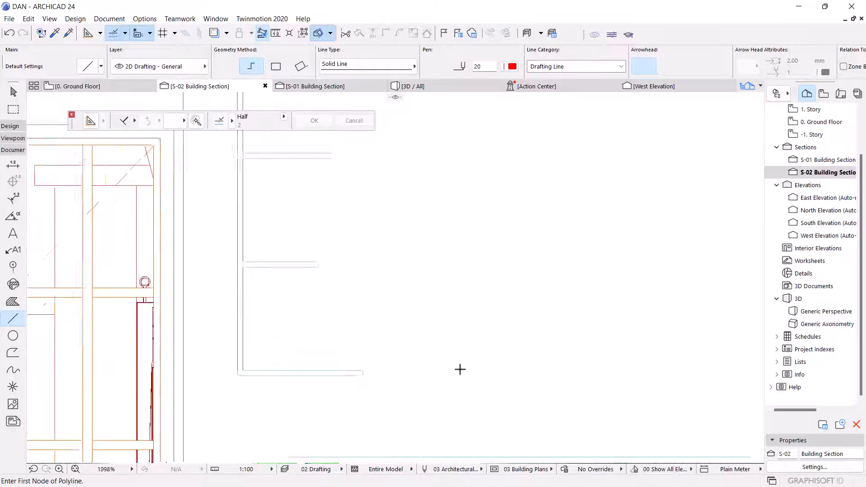
scroll(343, 378, "up", 5)
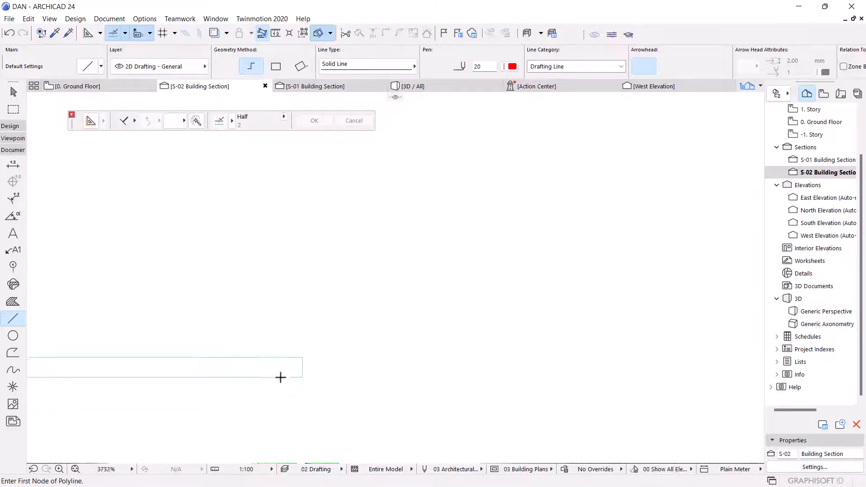
left_click(322, 376)
scroll(393, 392, "down", 5)
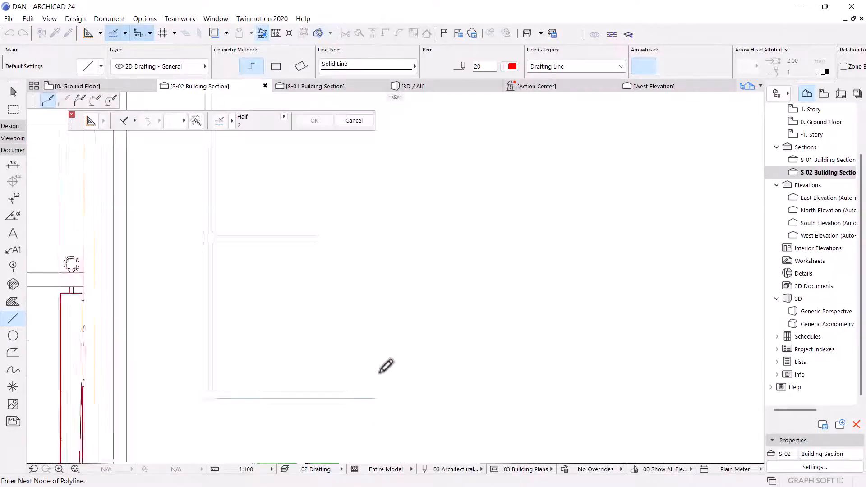
scroll(338, 279, "up", 6)
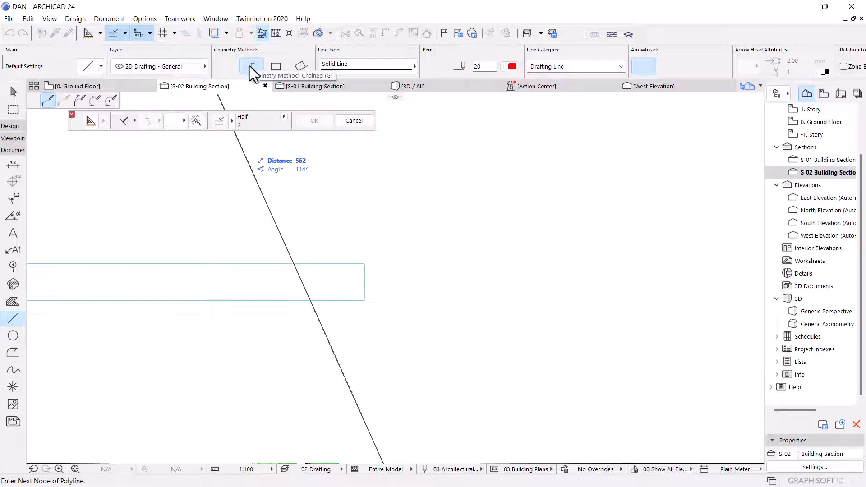
left_click(365, 282)
scroll(344, 378, "up", 5)
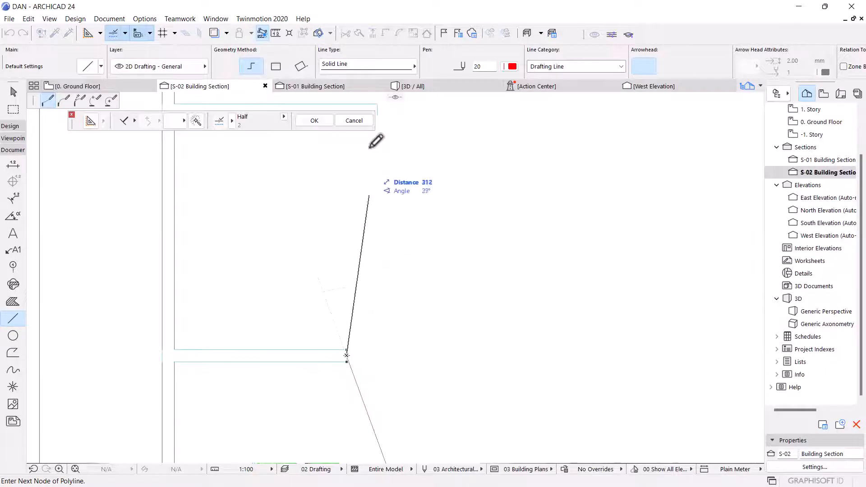
Step: Continue the line chain through the third shelf's end to the topmost shelf's upper free-end corner and finish it
scroll(387, 231, "up", 3)
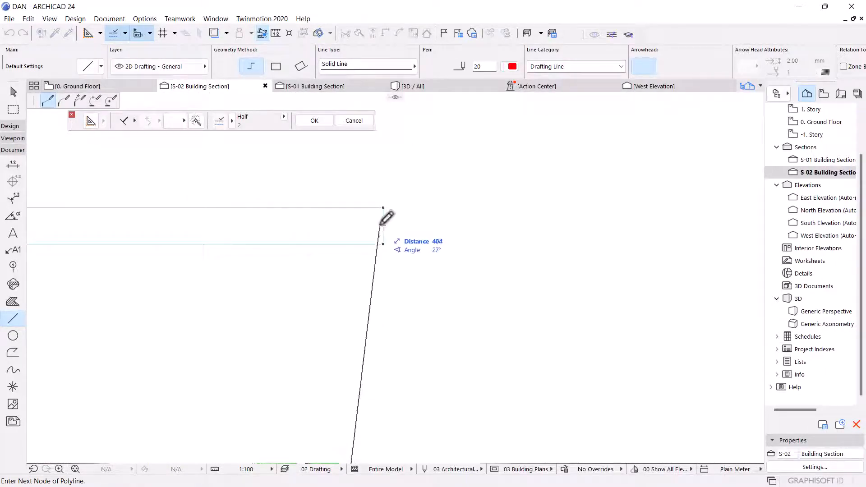
scroll(387, 381, "down", 3)
scroll(387, 380, "down", 3)
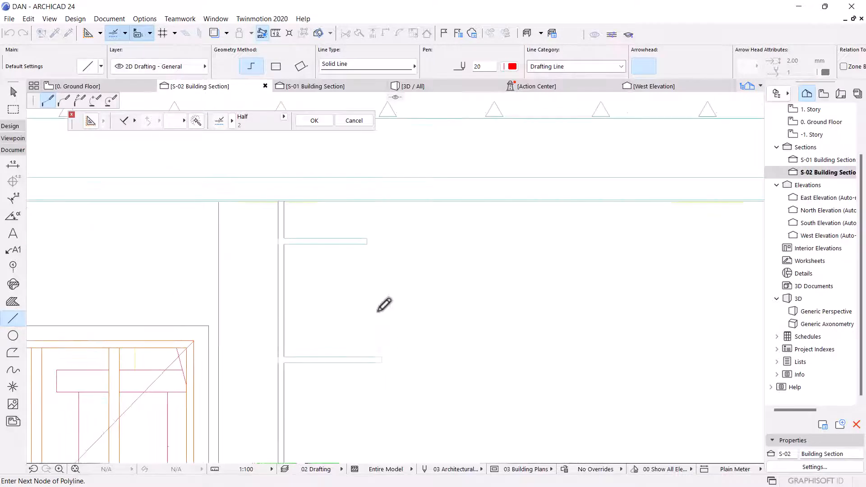
scroll(375, 241, "up", 5)
scroll(371, 236, "up", 2)
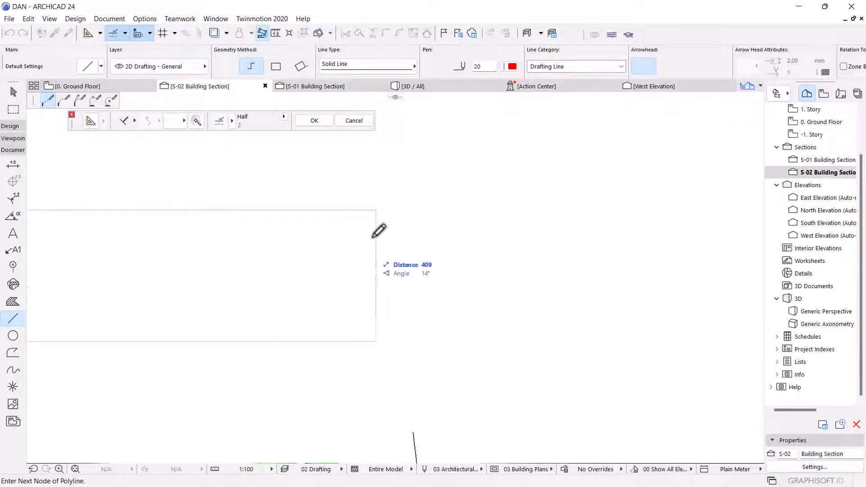
left_click(378, 211)
scroll(378, 211, "down", 2)
scroll(378, 210, "down", 3)
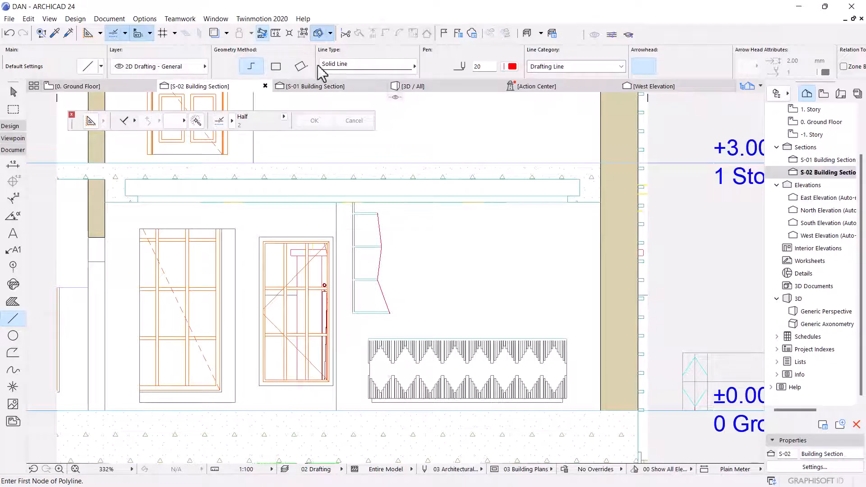
Step: Suspend grouping for the drawn profile lines and leave the Line tool
left_click(304, 33)
scroll(383, 265, "up", 5)
key("Escape")
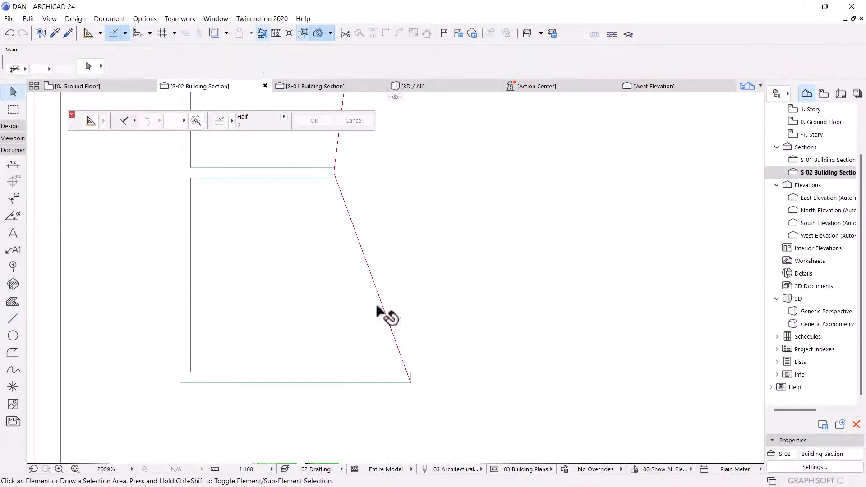
left_click(371, 277)
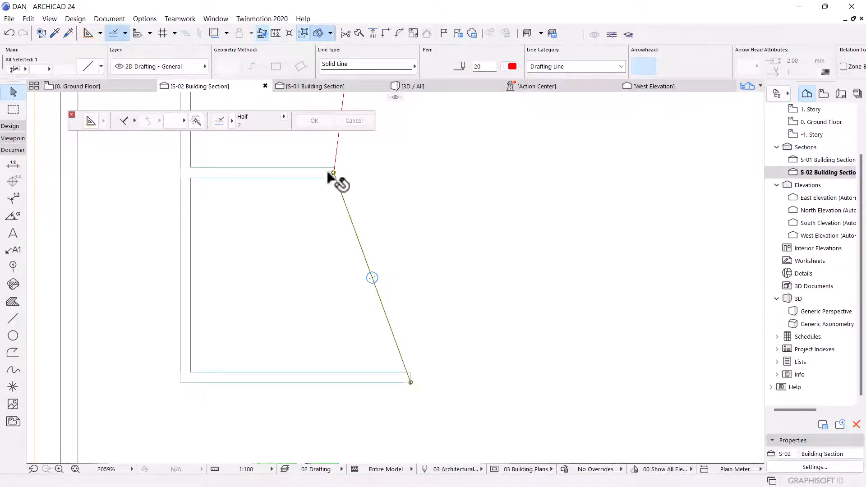
left_click(372, 278)
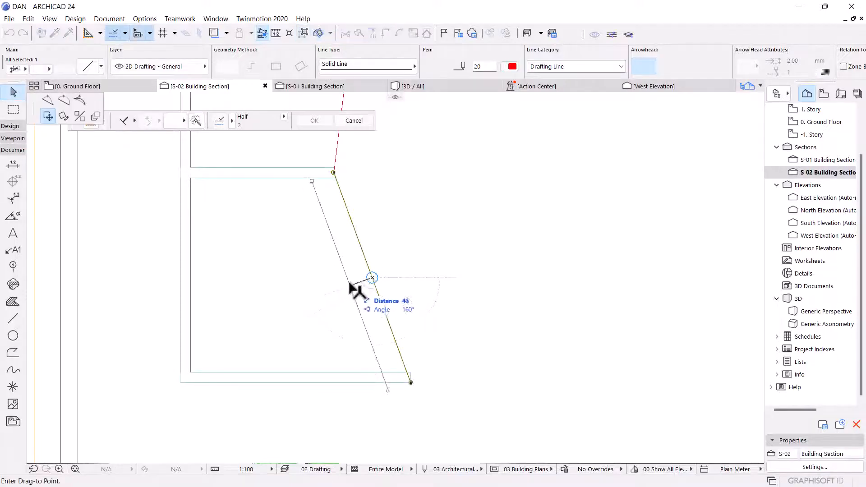
left_click(64, 100)
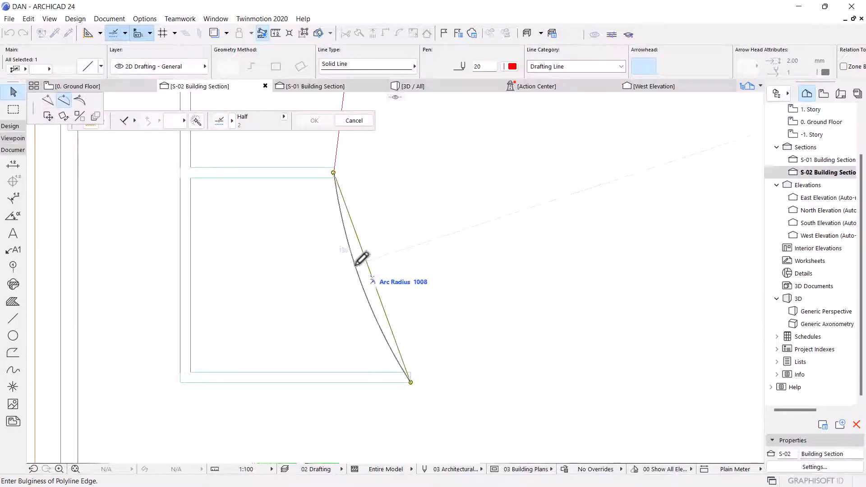
key("Escape")
key("Escape")
Step: Curve the profile line between the lowest and second shelves inward toward the wall panel
scroll(384, 281, "down", 1)
middle_click_drag(384, 281, 407, 326)
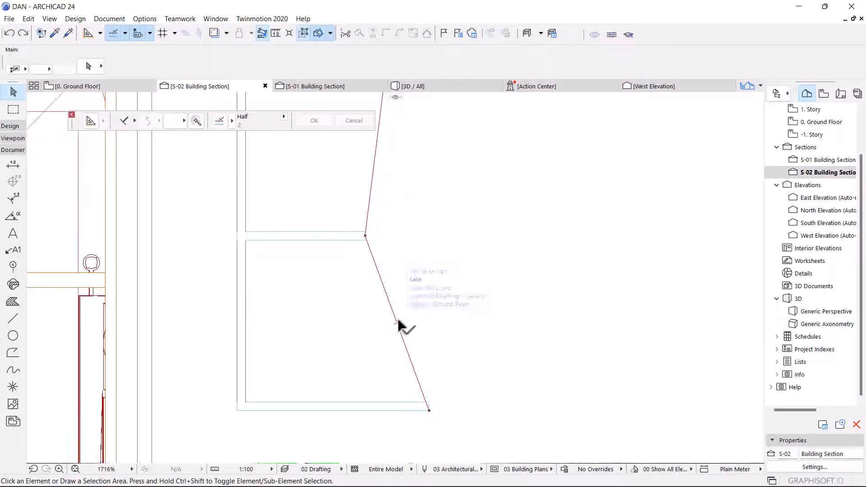
left_click(396, 322)
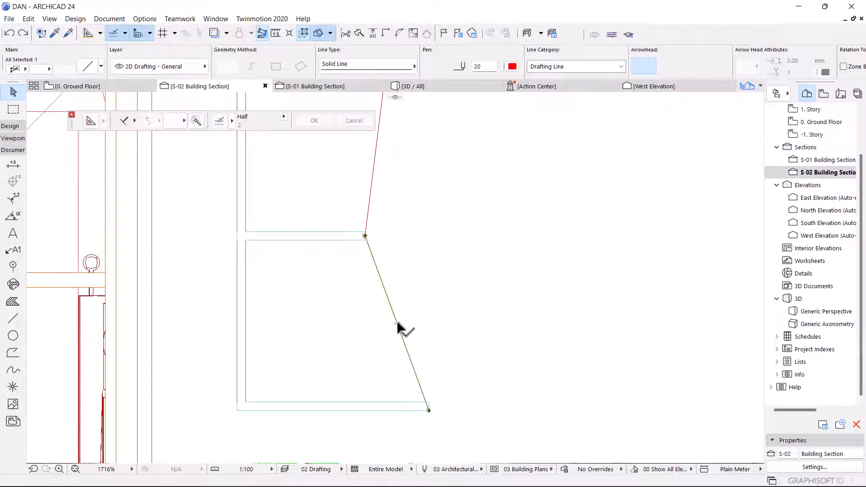
left_click(397, 322)
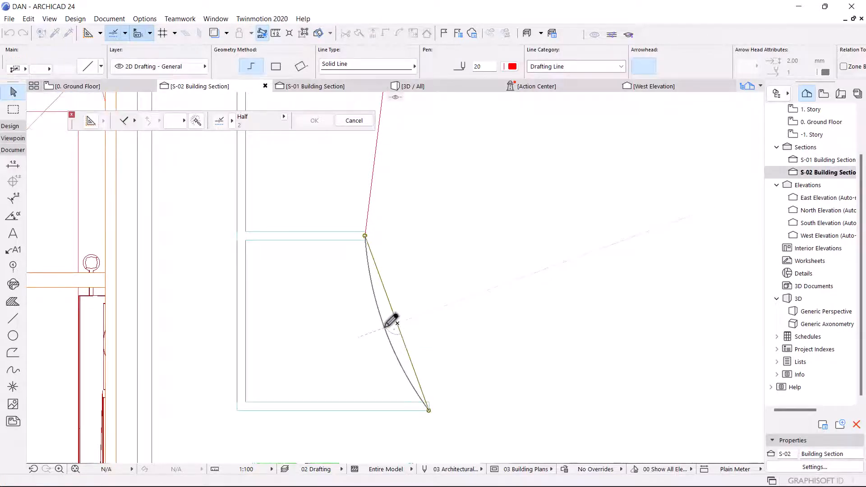
left_click(392, 321)
scroll(383, 326, "down", 3)
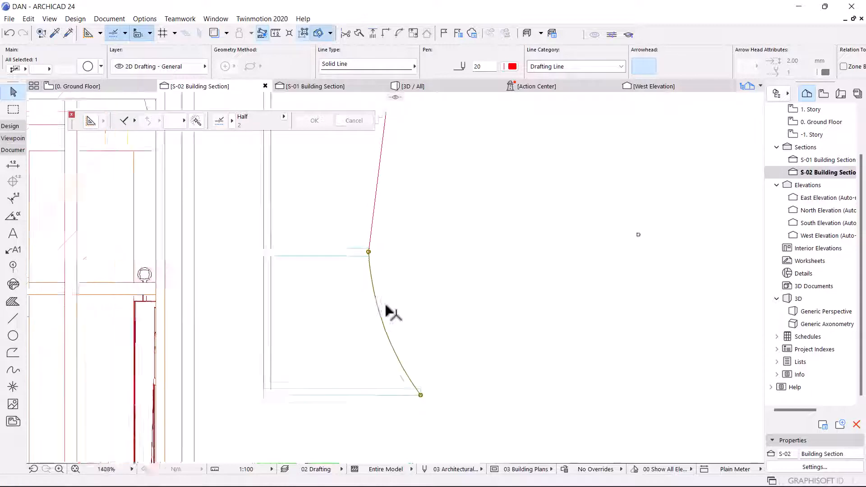
Step: Curve the profile line between the second and third shelves inward with a radius of about 1232 mm
left_click(378, 203)
left_click(378, 203)
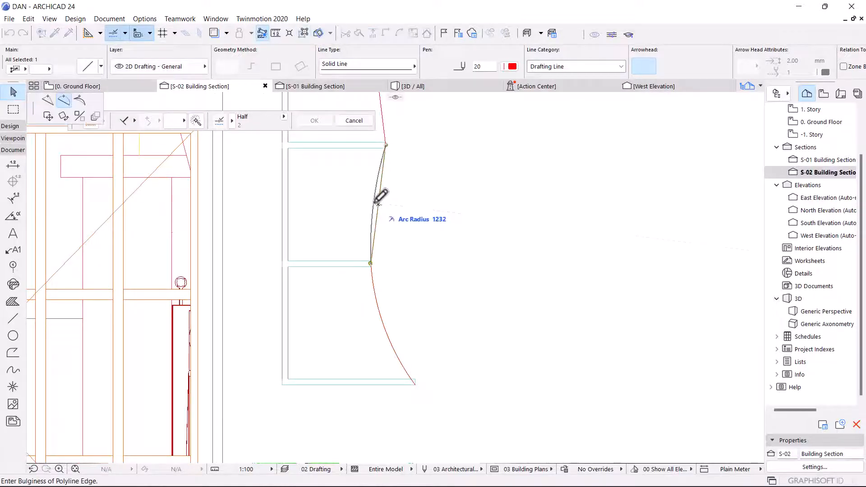
scroll(374, 203, "up", 3)
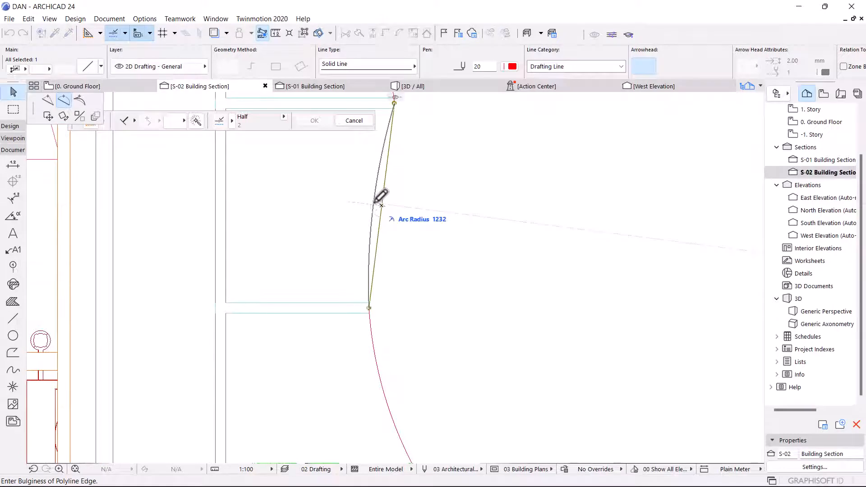
left_click(379, 198)
scroll(360, 253, "down", 3)
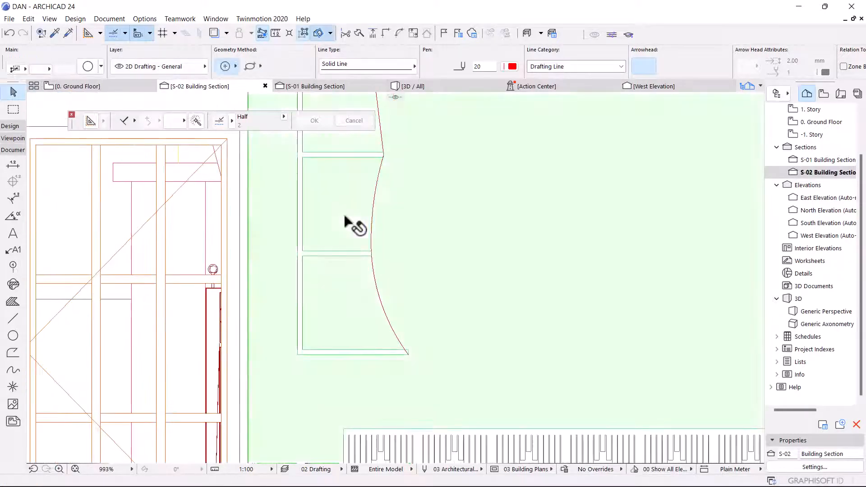
left_click(364, 279)
scroll(387, 198, "down", 1)
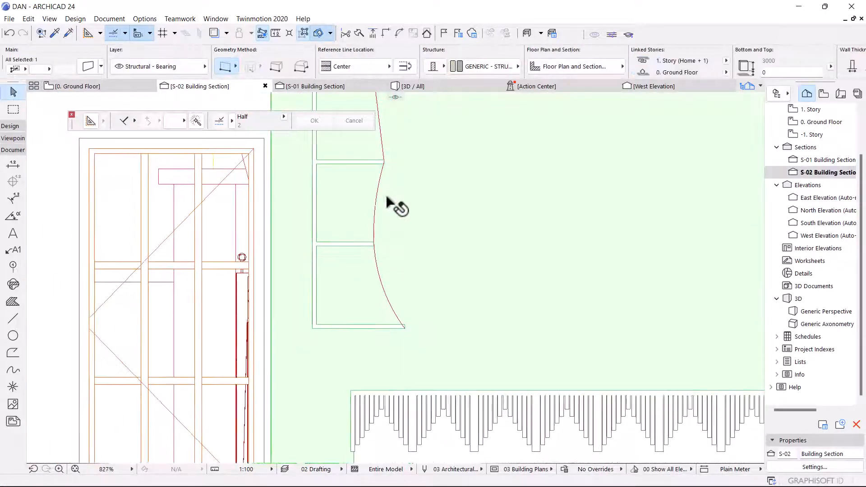
Step: Curve the profile line between the third and topmost shelves outward with a radius of about 611 mm
left_click(397, 334)
scroll(387, 236, "up", 9)
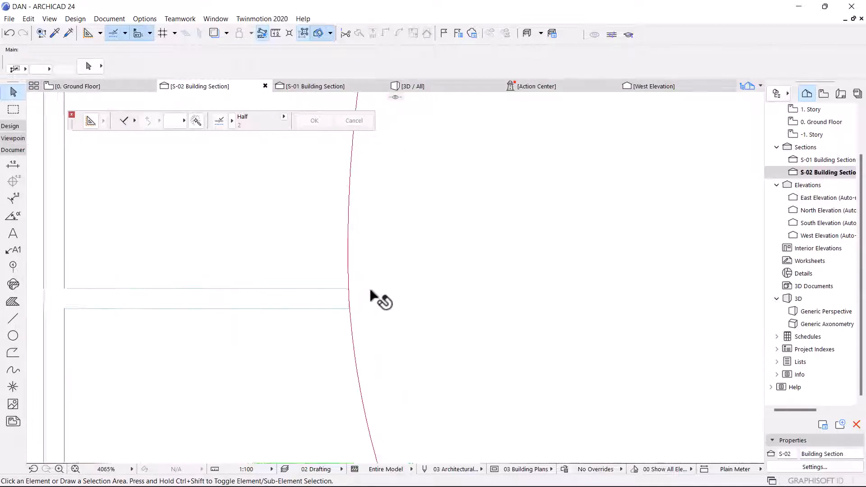
scroll(358, 316, "down", 6)
scroll(361, 244, "up", 3)
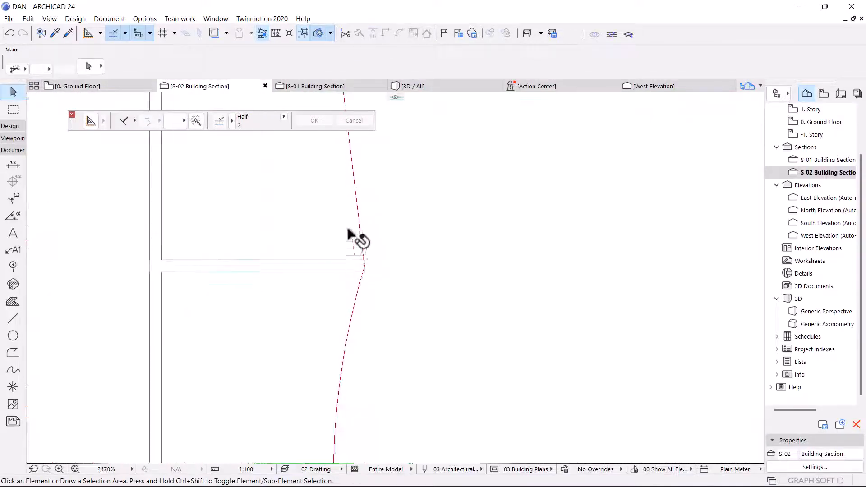
scroll(384, 282, "down", 4)
left_click(363, 208)
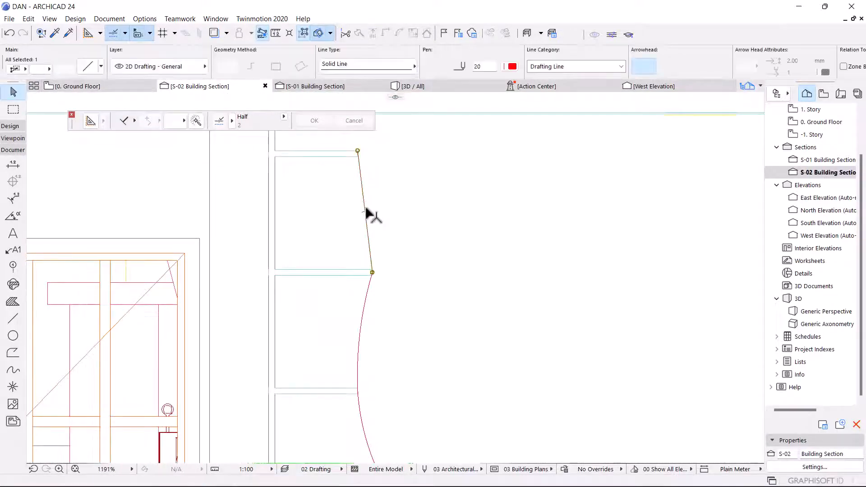
scroll(365, 212, "up", 5)
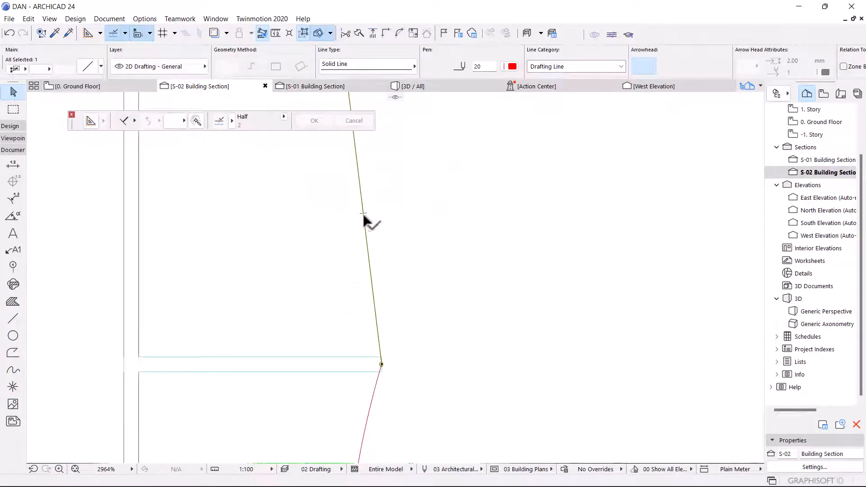
left_click(363, 216)
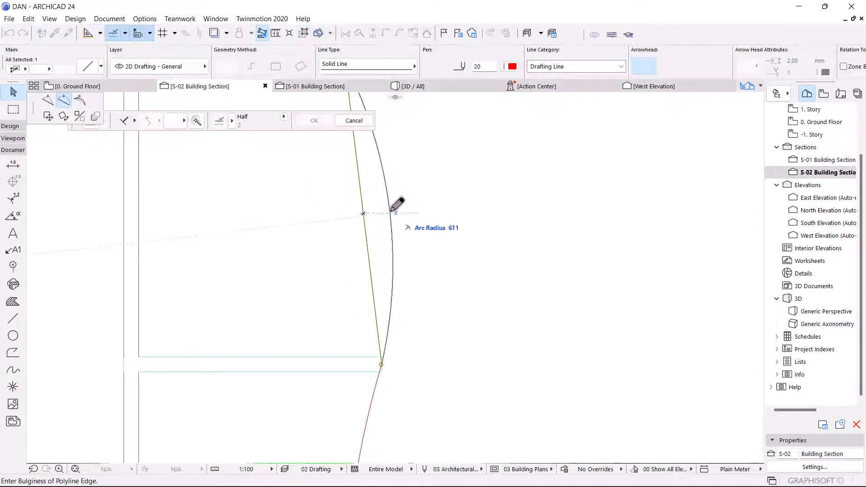
scroll(392, 211, "down", 2)
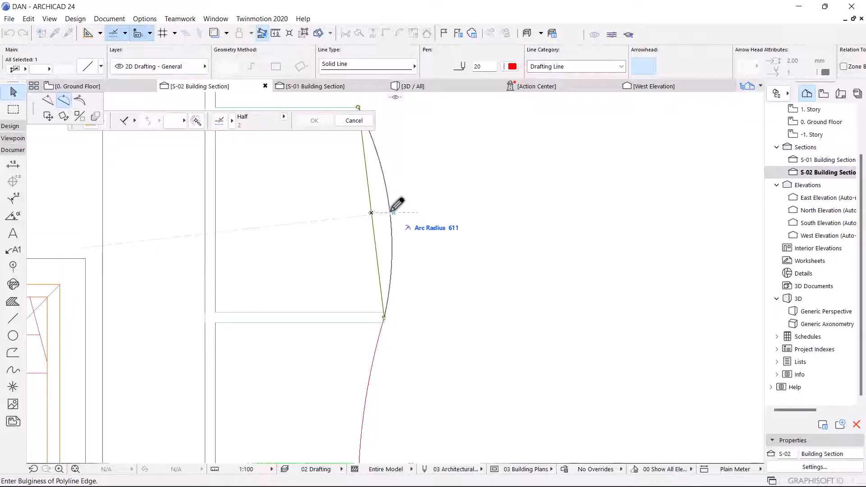
left_click(391, 211)
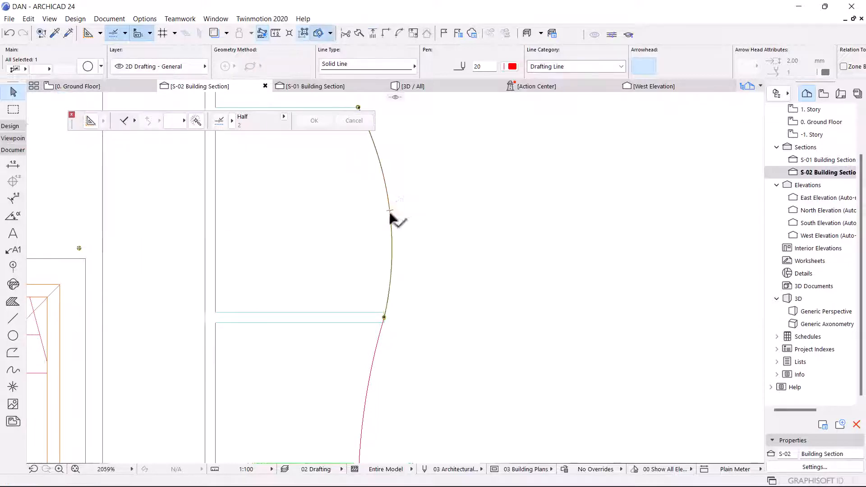
scroll(400, 296, "down", 4)
scroll(393, 186, "down", 1)
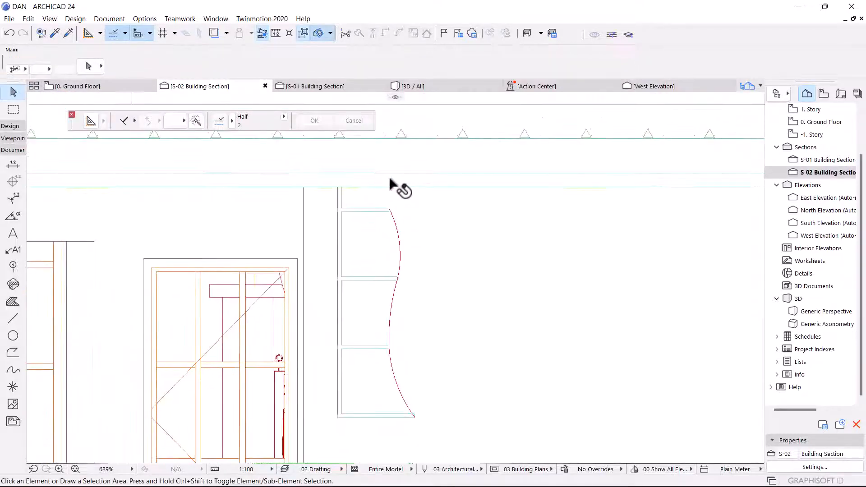
Step: Fillet the junction of the two profile arcs at the third shelf's free end with a radius of 500 mm
scroll(393, 273, "up", 9)
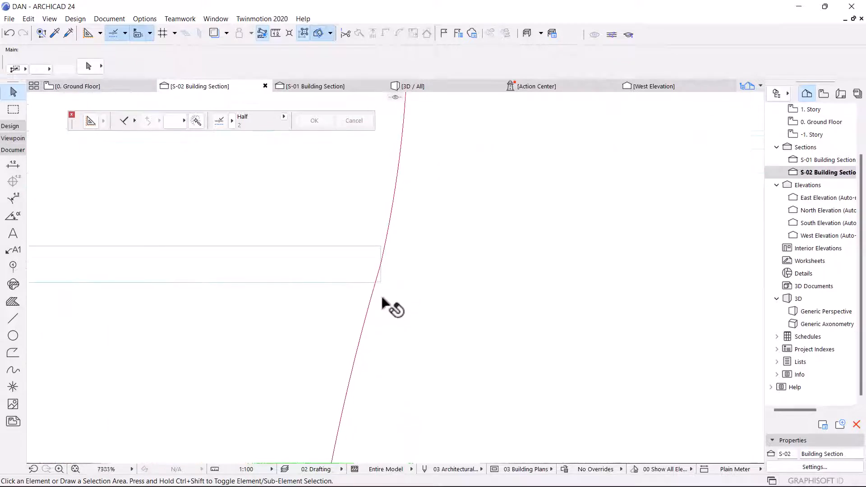
left_click(381, 262)
scroll(384, 263, "up", 4)
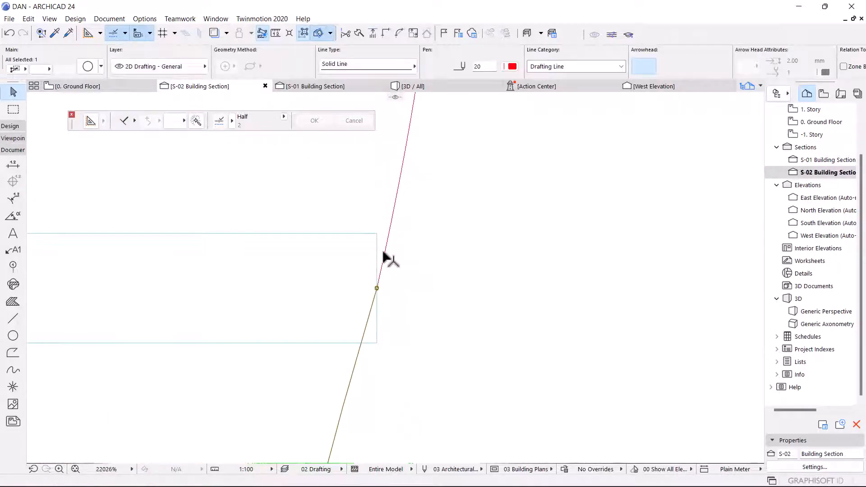
scroll(384, 255, "down", 4)
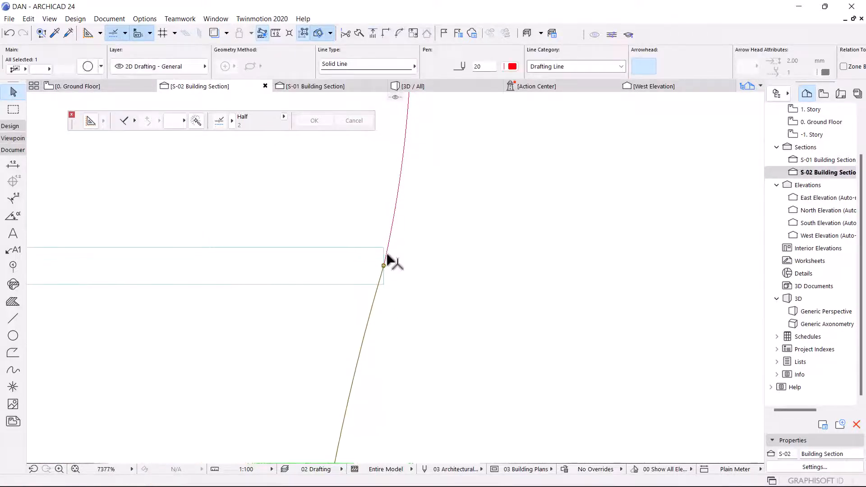
left_click(387, 245, "shift")
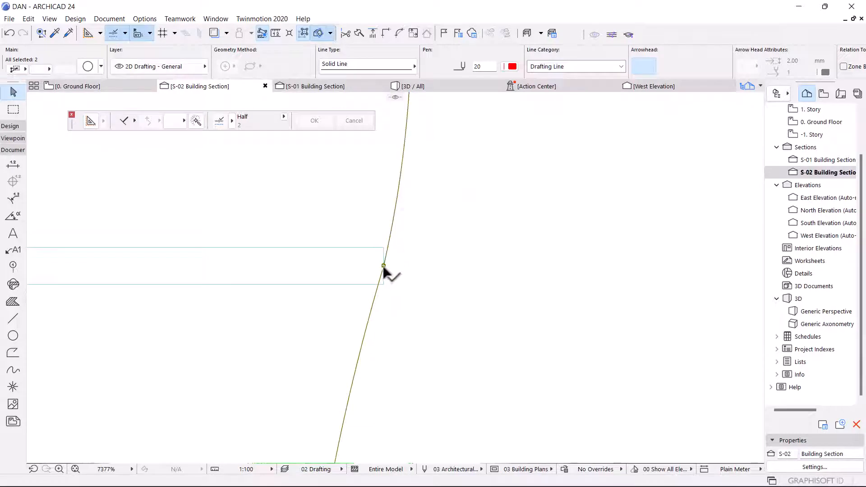
left_click(383, 266)
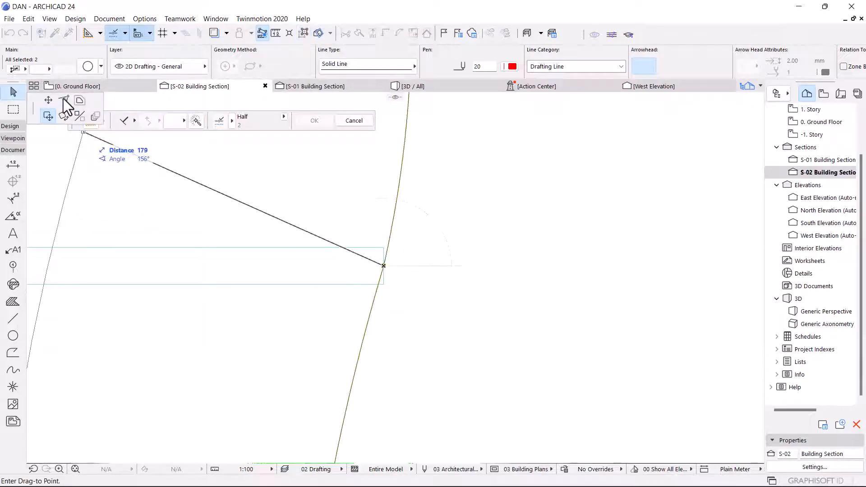
left_click(63, 100)
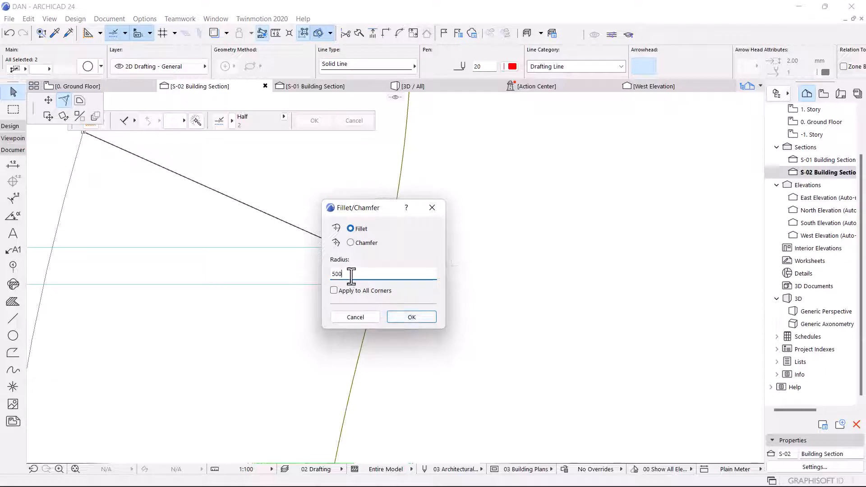
left_click(412, 317)
scroll(420, 284, "up", 5)
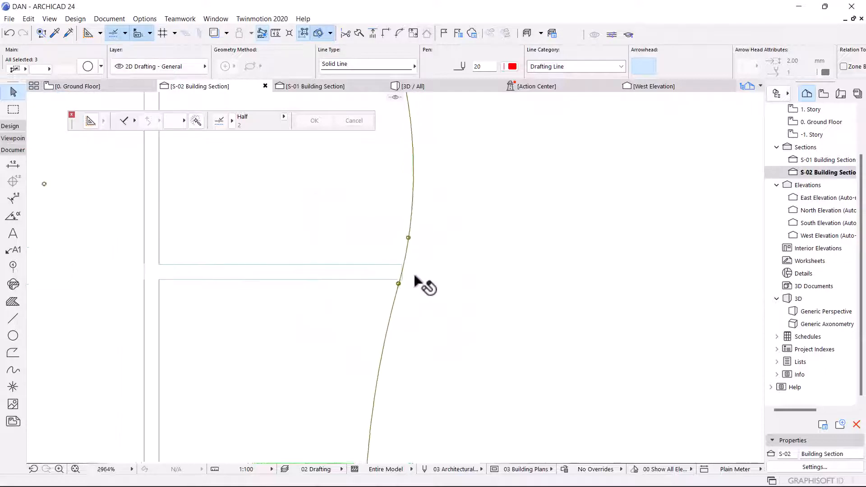
scroll(415, 278, "down", 4)
key("Escape")
scroll(409, 216, "down", 4)
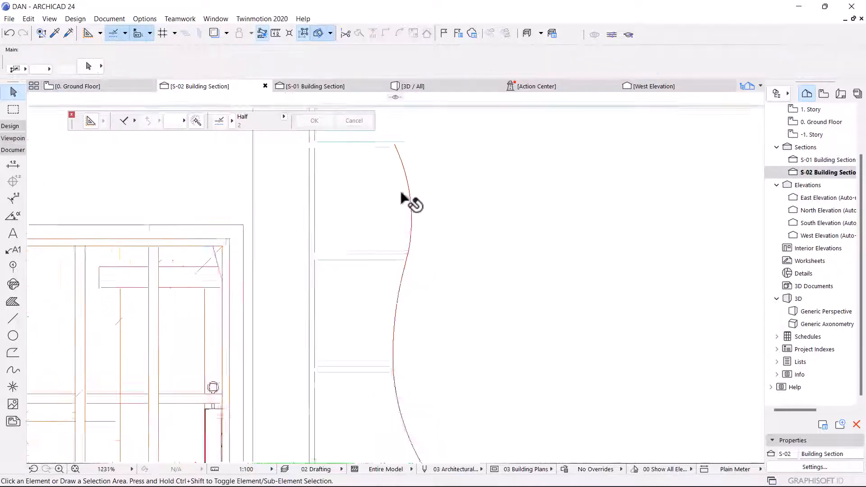
Step: Select the uppermost profile arc and turn off Suspend Groups so the curved profile acts as one group
scroll(377, 199, "up", 2)
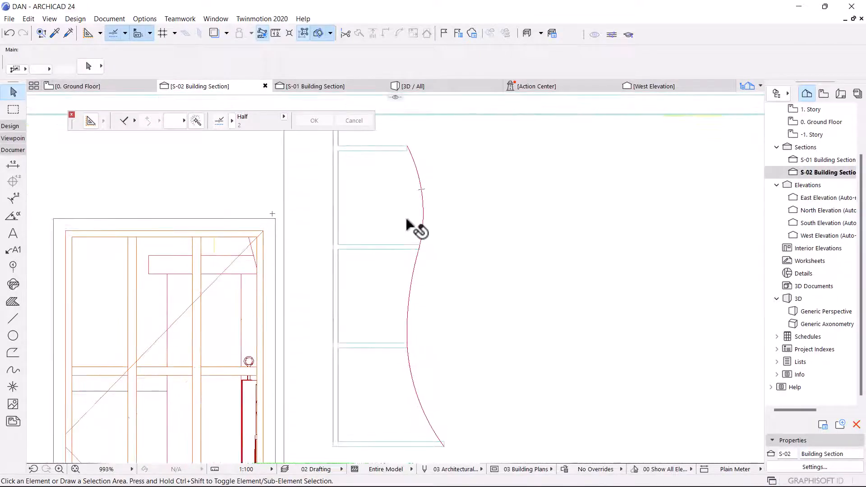
scroll(406, 221, "down", 3)
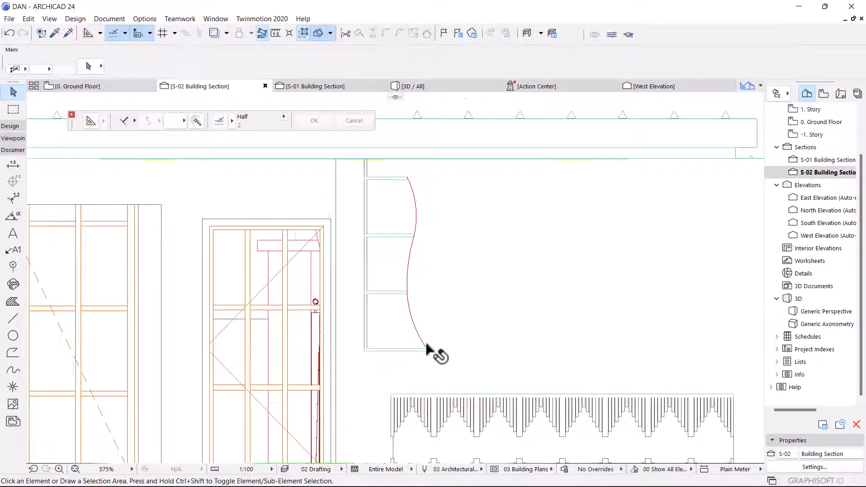
scroll(427, 346, "up", 2)
scroll(413, 316, "down", 2)
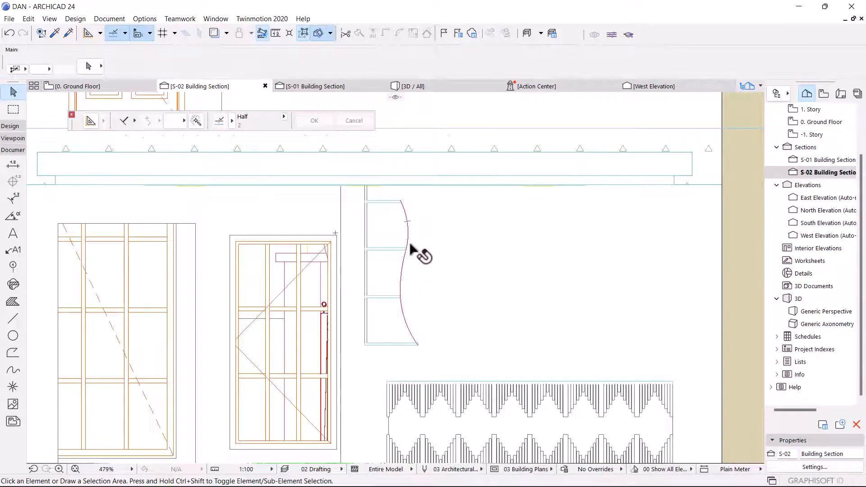
scroll(415, 246, "up", 1)
left_click(408, 223)
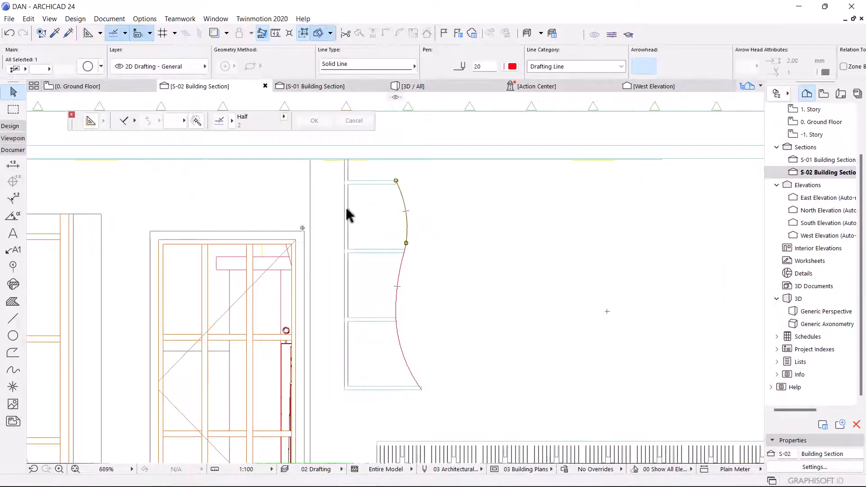
left_click(307, 33)
Step: Drag a copy of the grouped curved profile from its lower end horizontally about 327 mm away from the shelves
scroll(418, 331, "down", 4)
scroll(425, 357, "up", 7)
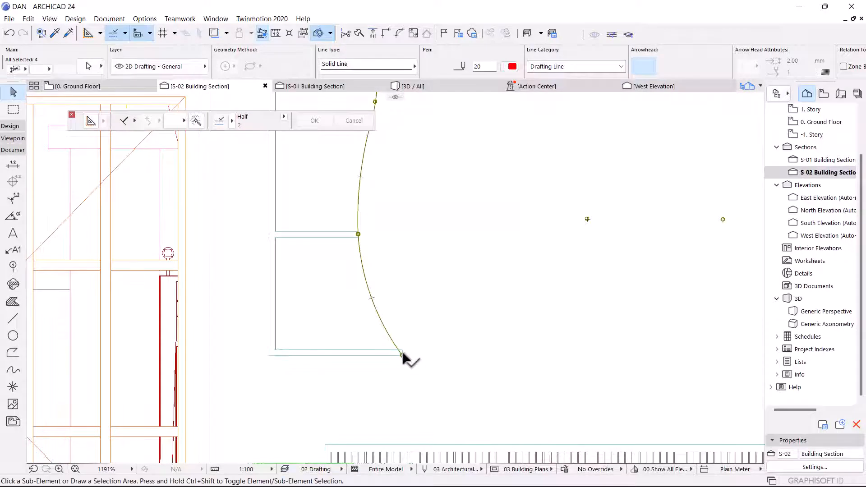
key("ctrl+alt+d")
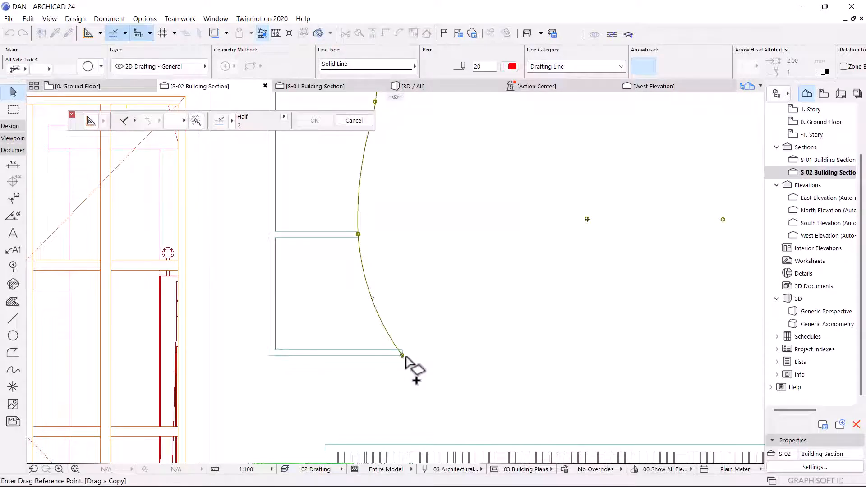
left_click(403, 356)
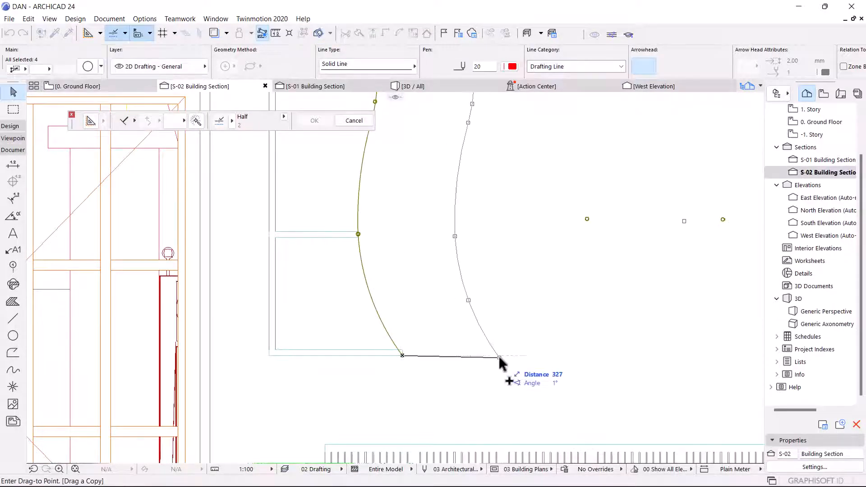
left_click(500, 355)
Step: Deselect everything and select the copied curved profile by its lower end
scroll(360, 365, "down", 4)
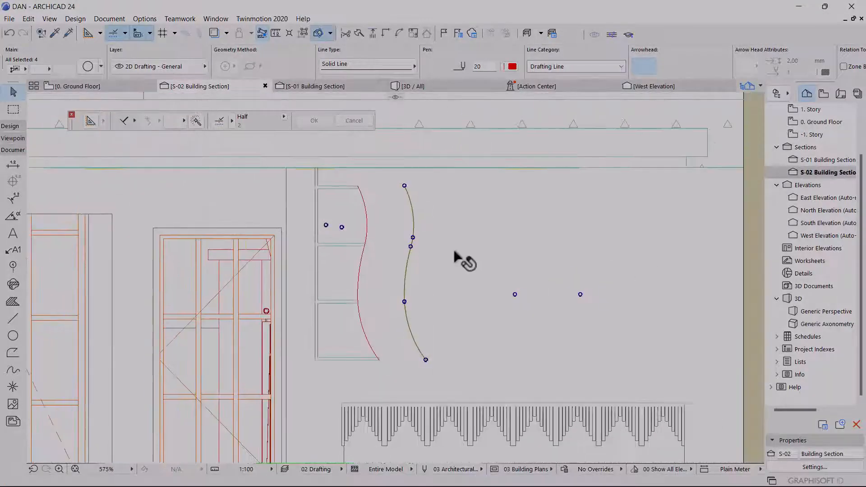
left_click(454, 253)
scroll(436, 357, "up", 4)
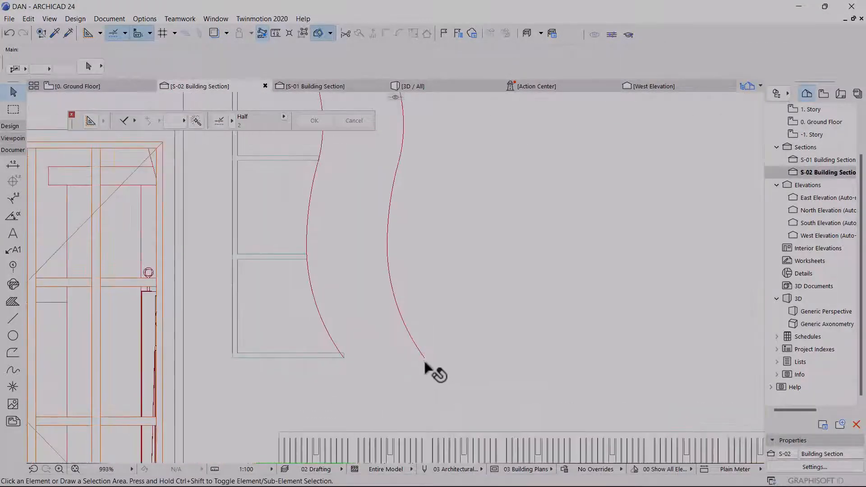
left_click(424, 358)
scroll(424, 361, "down", 3)
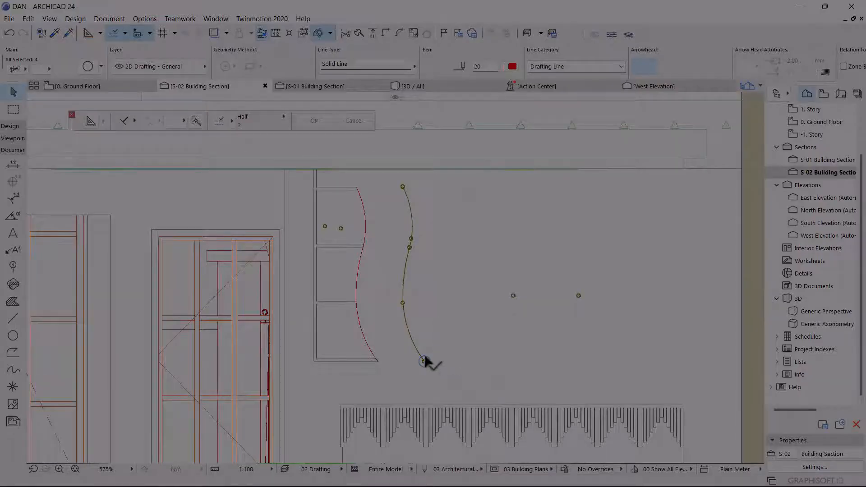
scroll(424, 361, "up", 4)
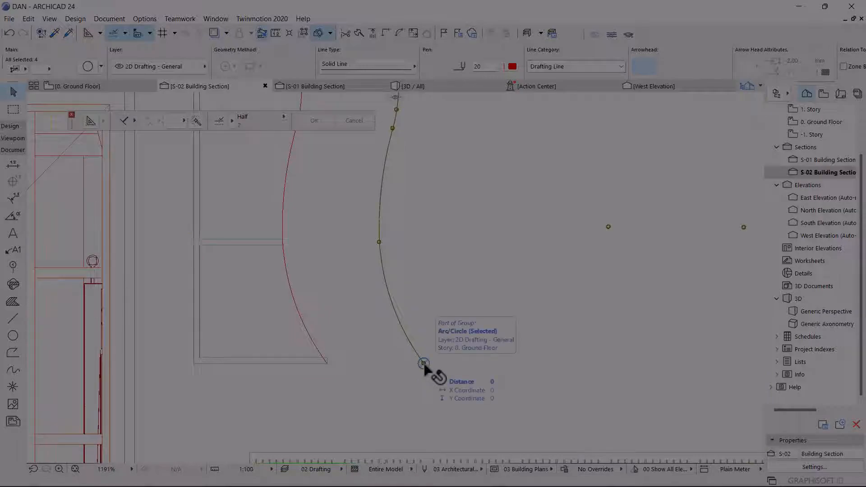